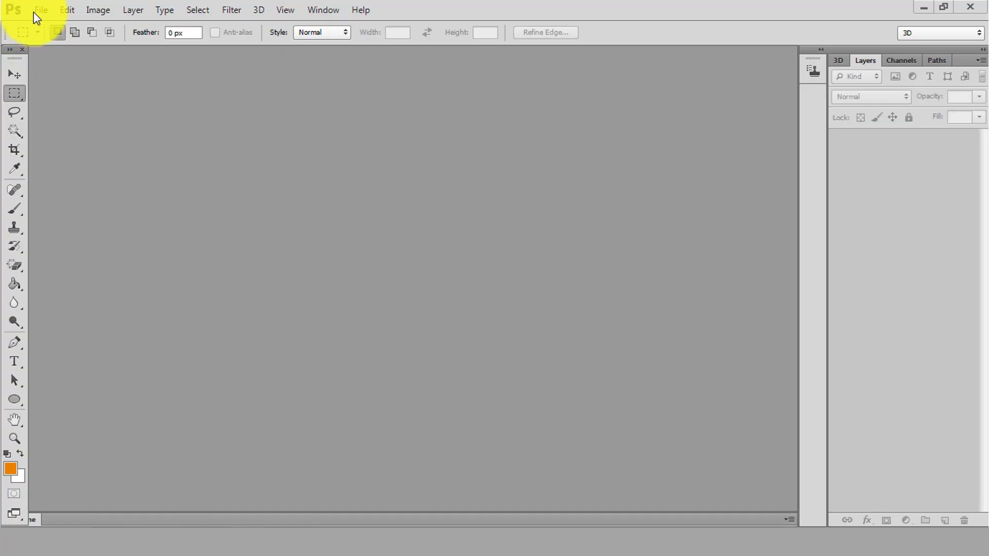
Create a new 1920×1080 px, 300 ppi RGB document with a transparent background
click(41, 9)
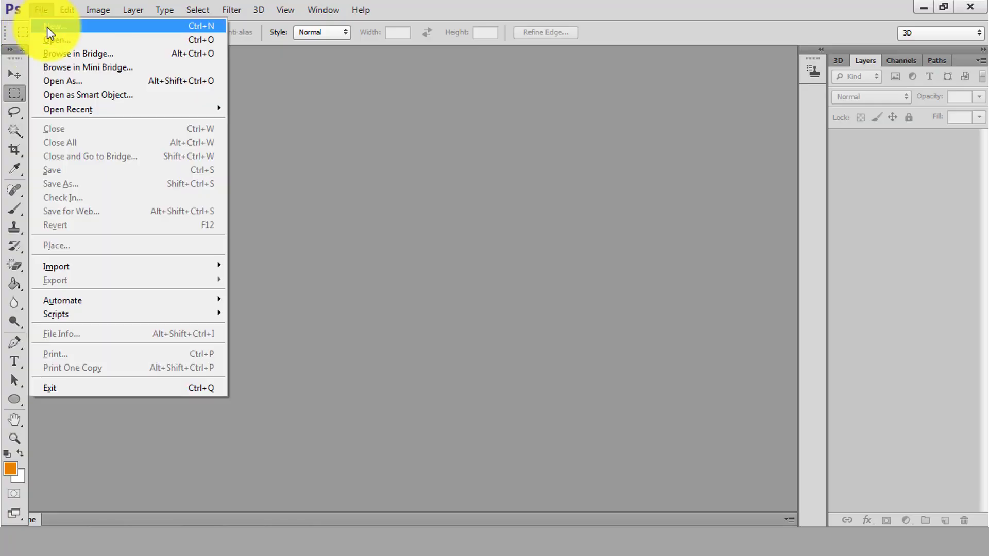
click(49, 27)
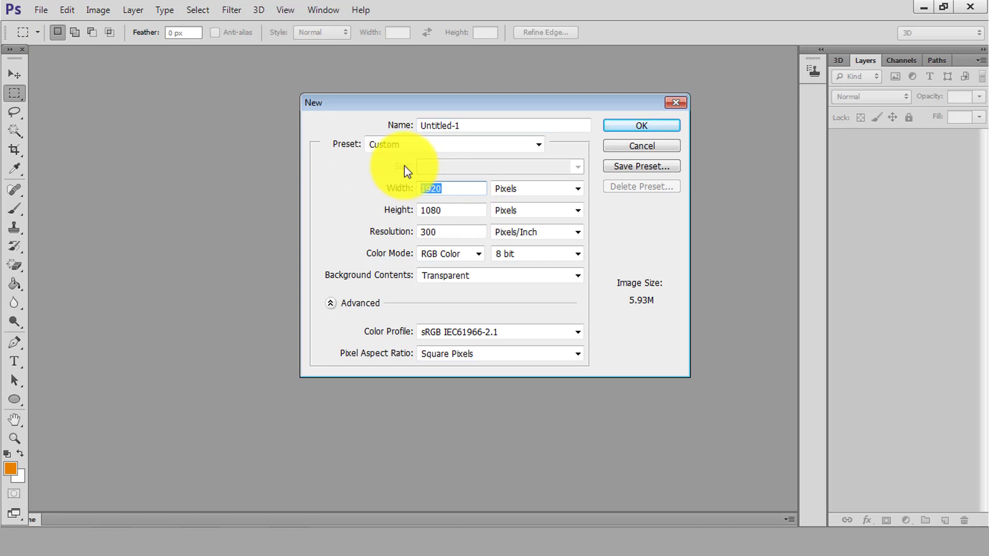
key(Tab)
key(Tab)
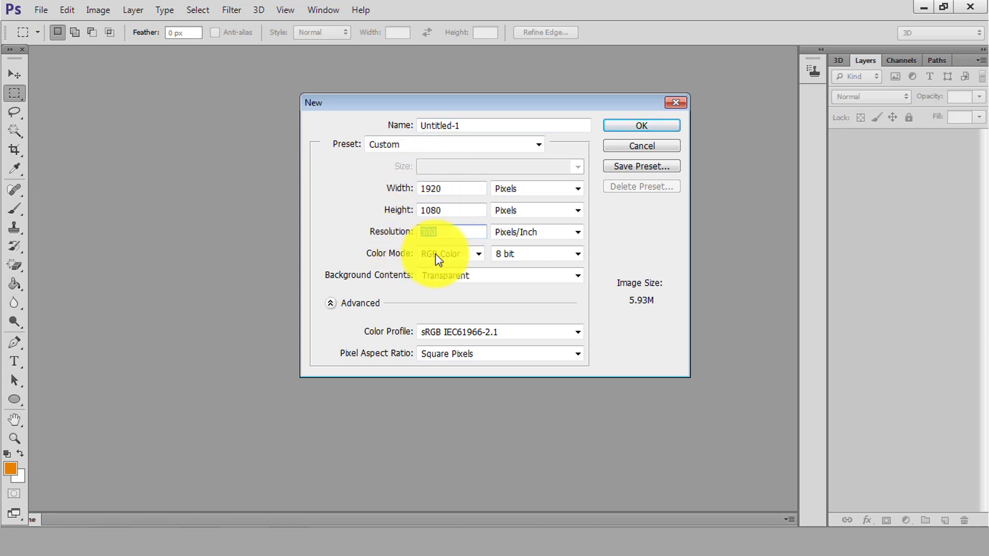
click(468, 276)
click(467, 311)
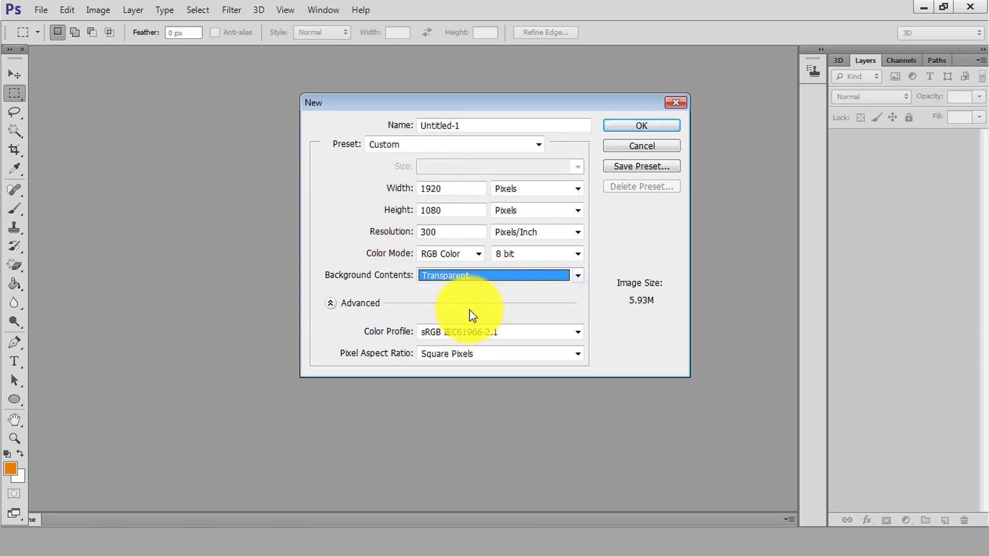
click(635, 131)
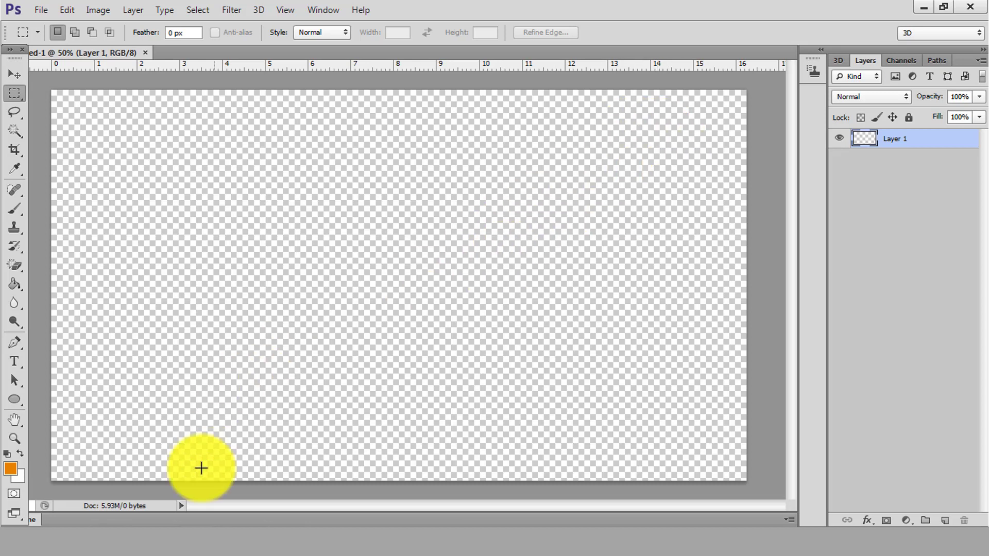
Place Color.png from the LOGO DESIGN folder as a swatch strip at the top right
click(126, 517)
drag(100, 127, 422, 253)
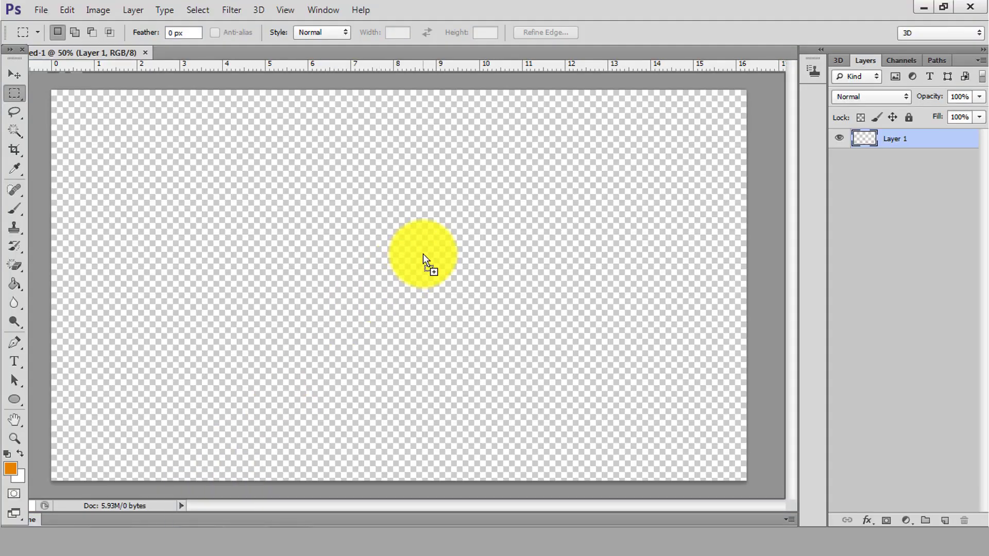
mouse_move(466, 269)
mouse_down()
mouse_move(667, 123)
mouse_move(668, 98)
mouse_up()
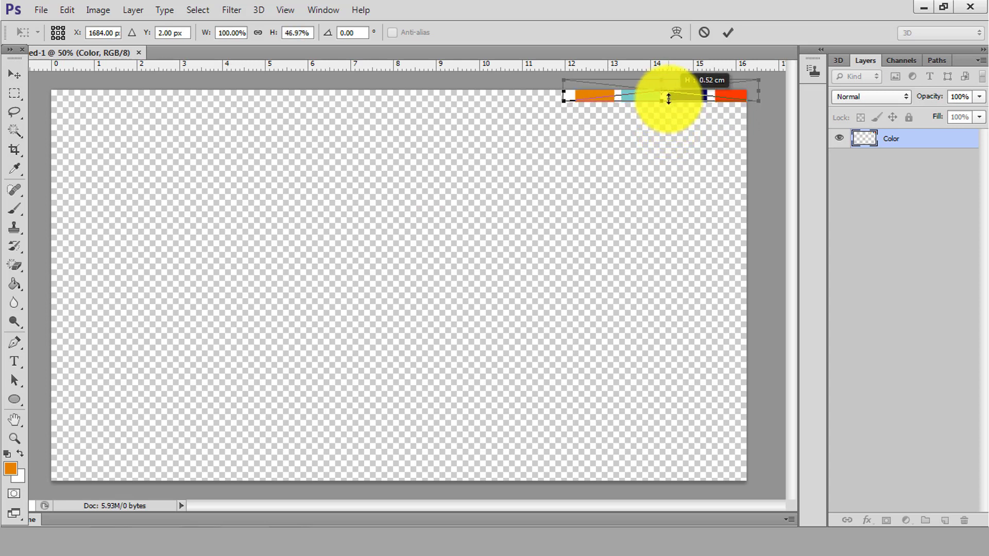
click(727, 32)
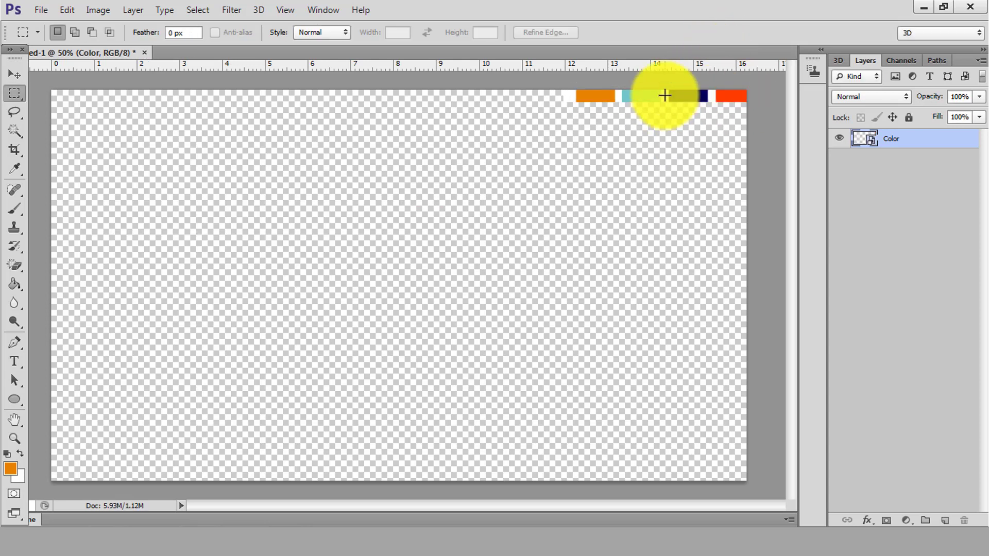
Nudge the swatch strip into position and add an empty layer above it
click(14, 77)
drag(657, 99, 655, 114)
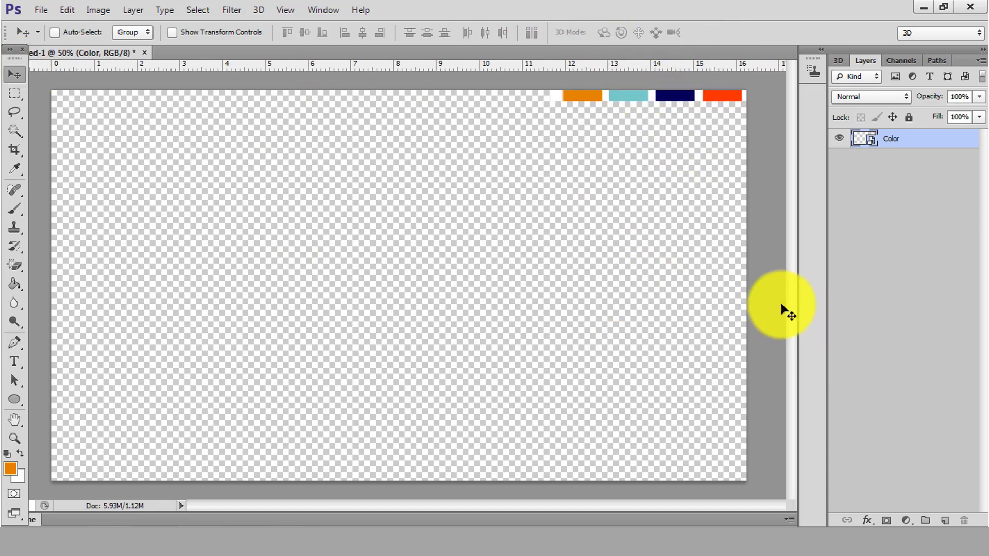
click(944, 521)
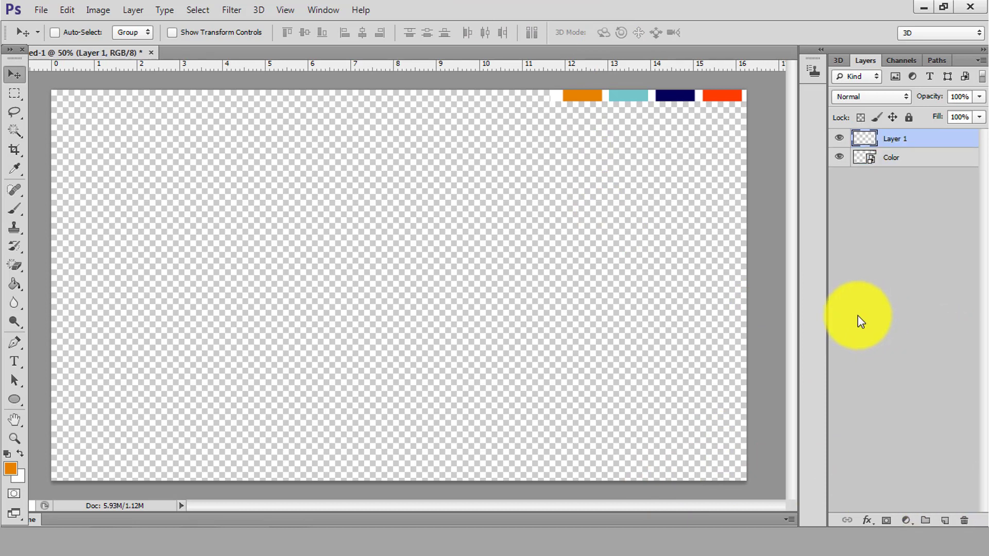
Group the empty layer into a group named PC
key(ctrl+g)
text(PC)
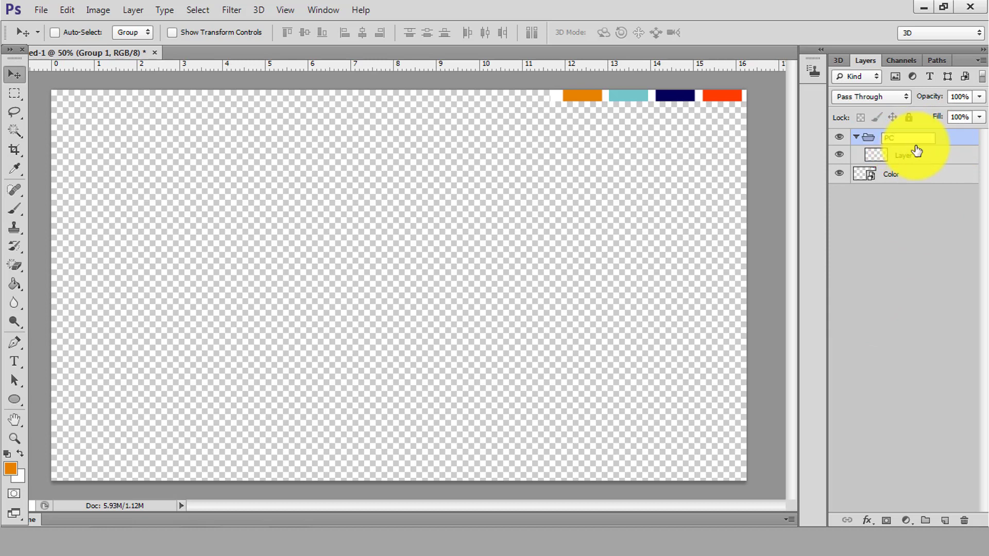
click(932, 196)
click(933, 154)
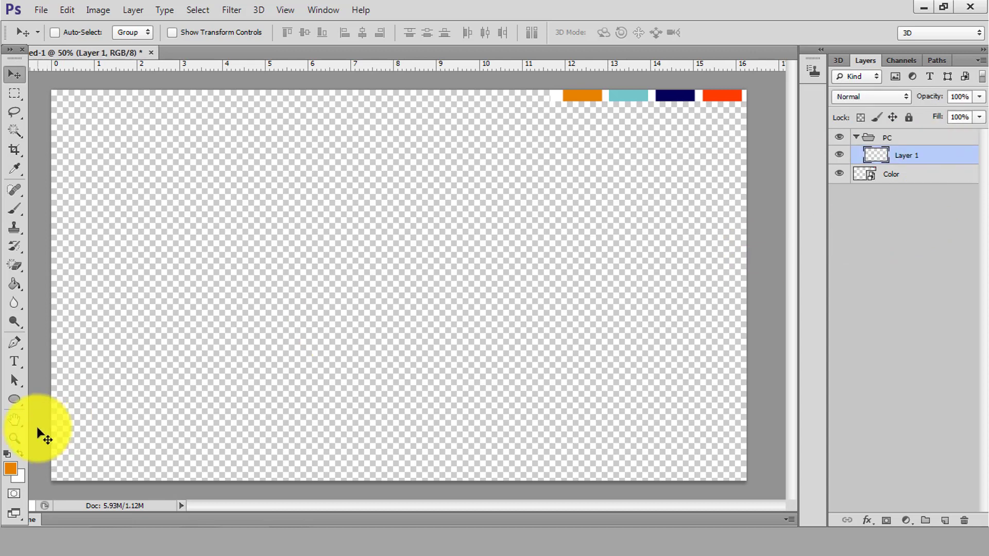
Set up the Rounded Rectangle tool with teal sampled from the swatches
click(14, 399)
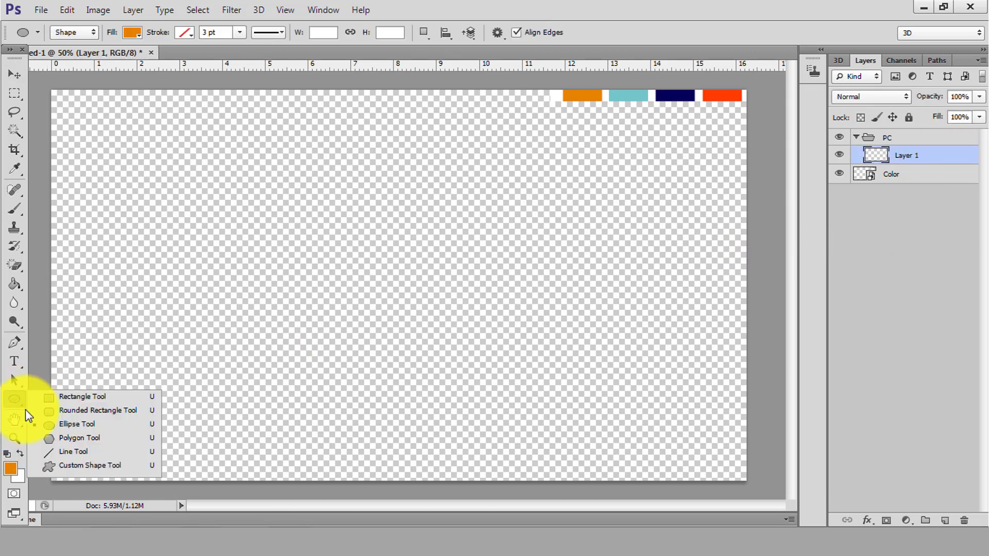
click(70, 410)
click(71, 410)
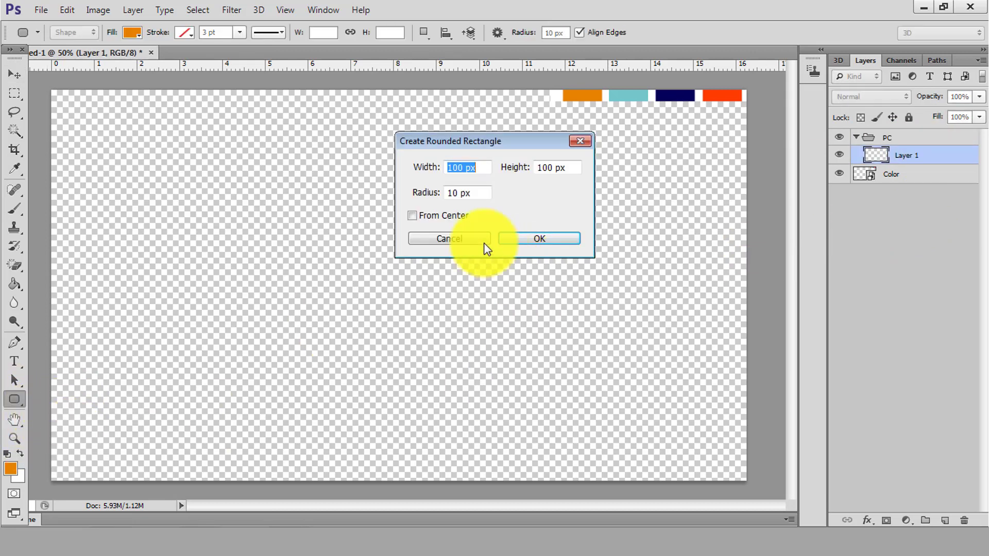
click(438, 236)
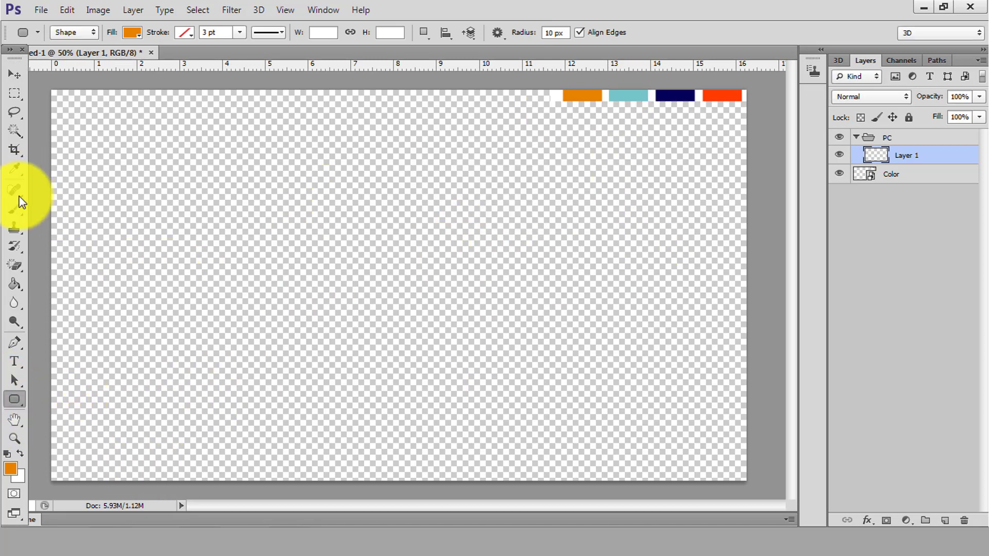
click(16, 172)
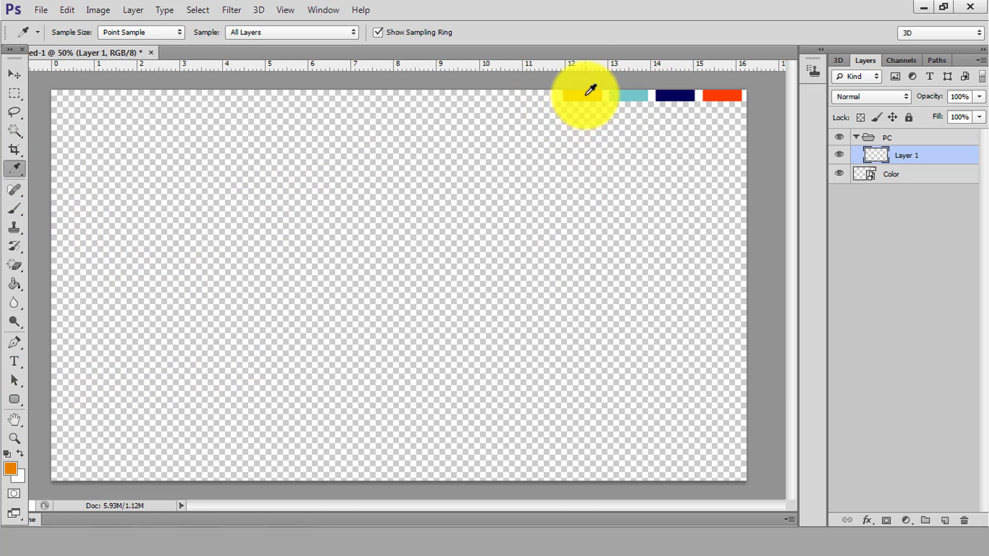
click(625, 95)
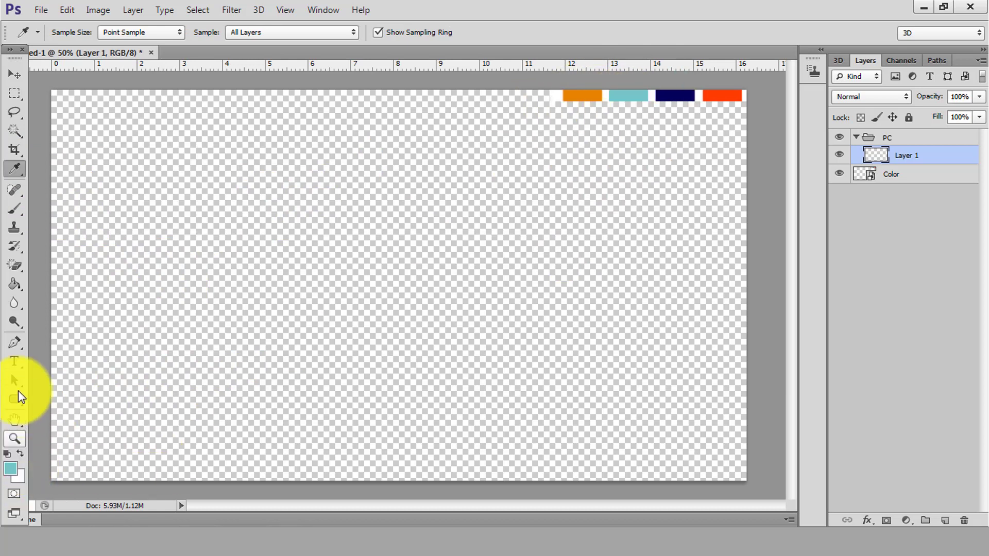
click(16, 397)
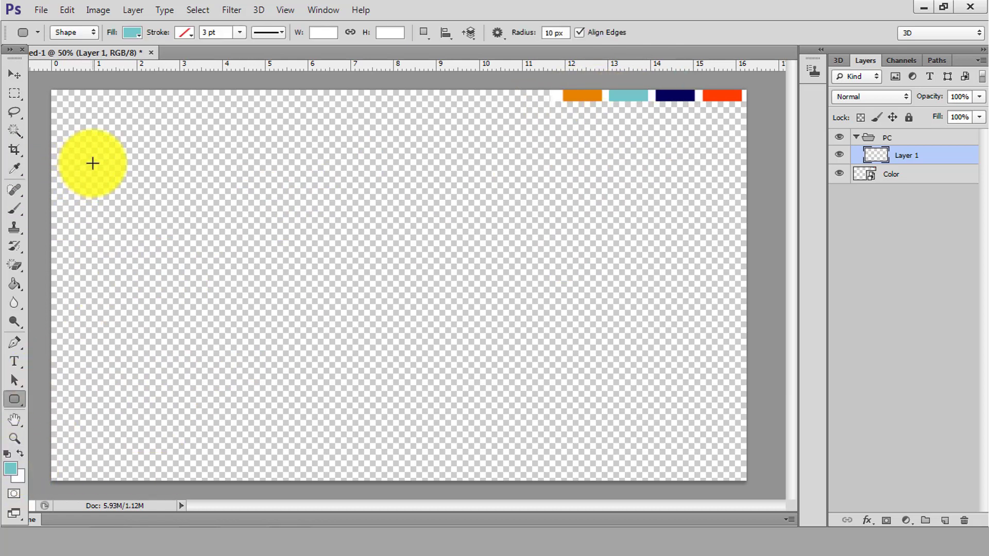
Draw a roughly 546×364 px rounded rectangle at the upper left with no fill
drag(79, 165, 269, 293)
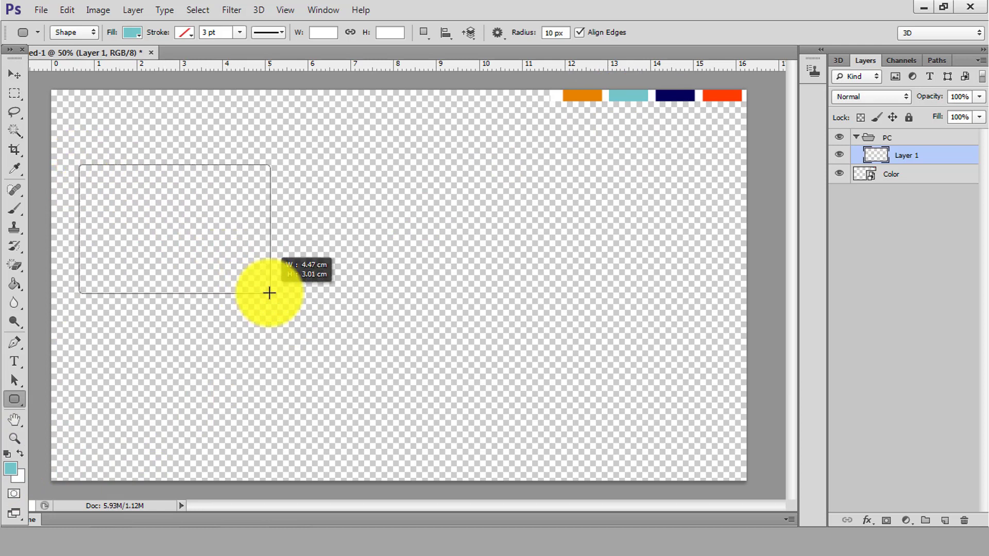
drag(269, 294, 275, 295)
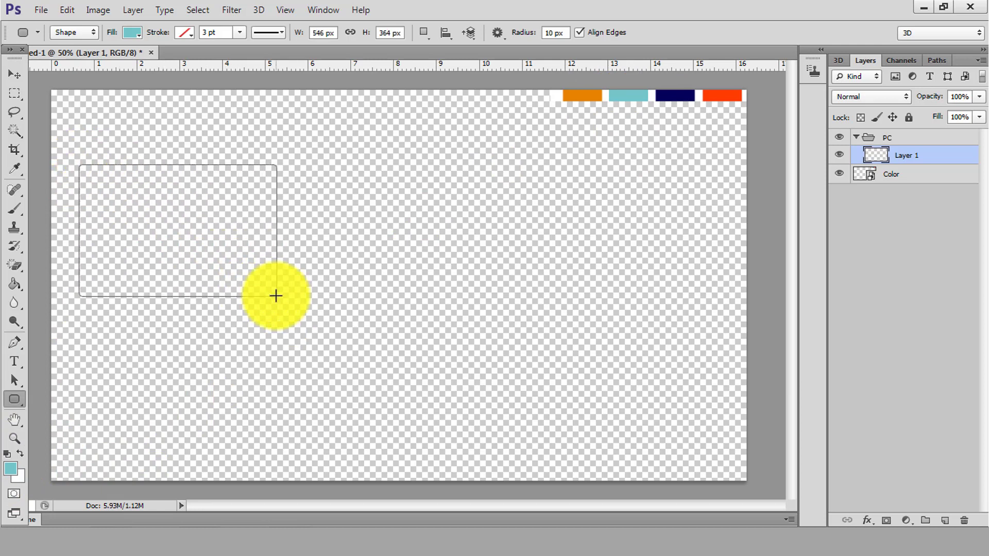
click(132, 33)
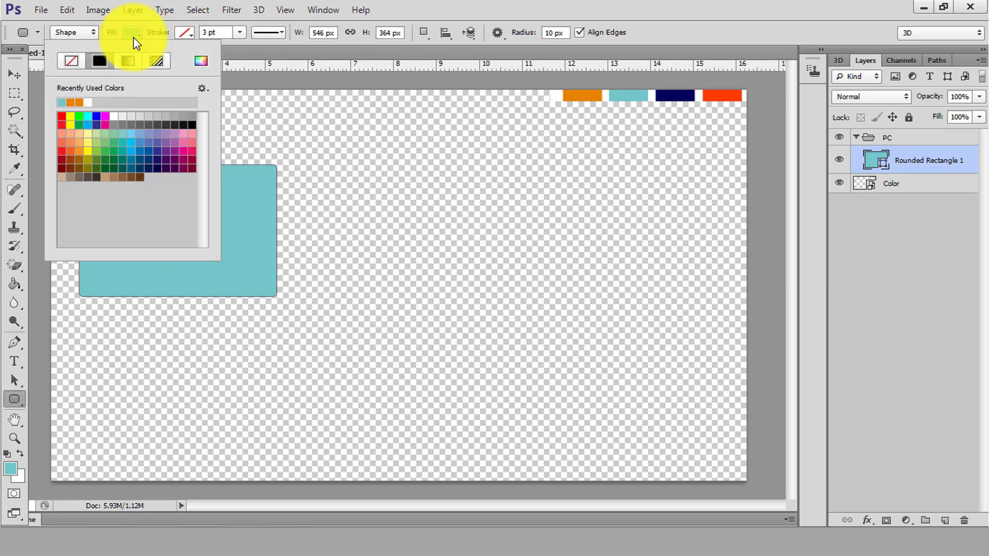
click(76, 67)
Give the rectangle a teal 4.87 pt stroke and add an empty layer above
click(191, 34)
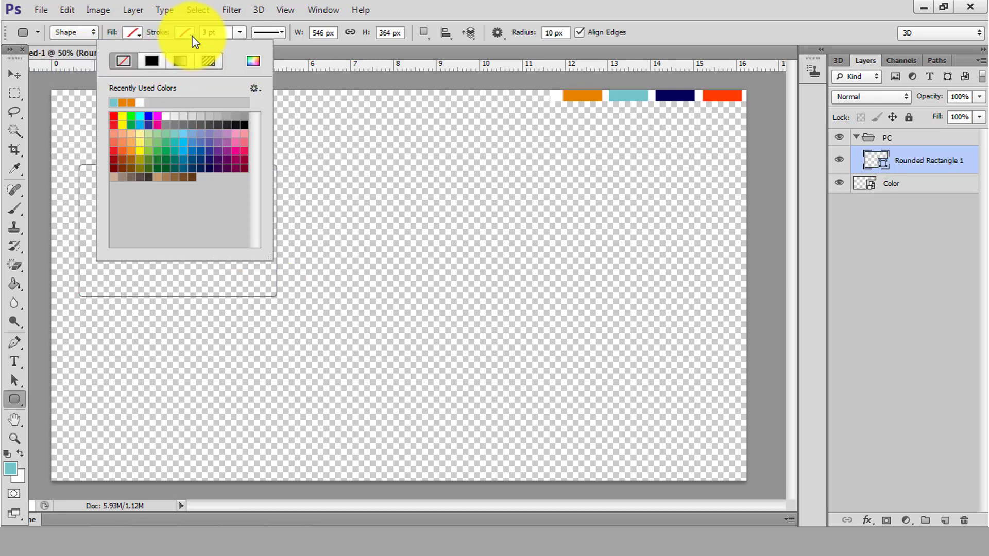
click(156, 62)
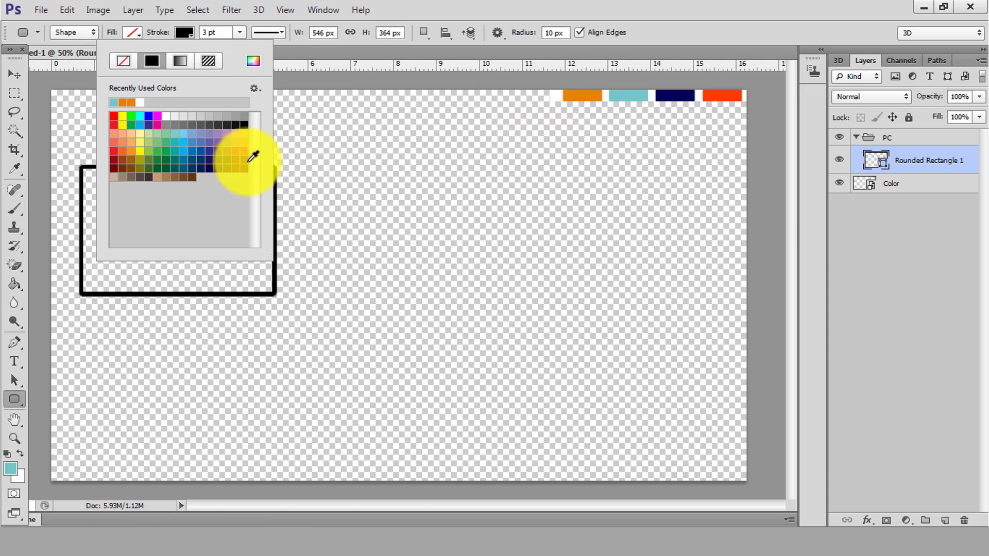
click(253, 61)
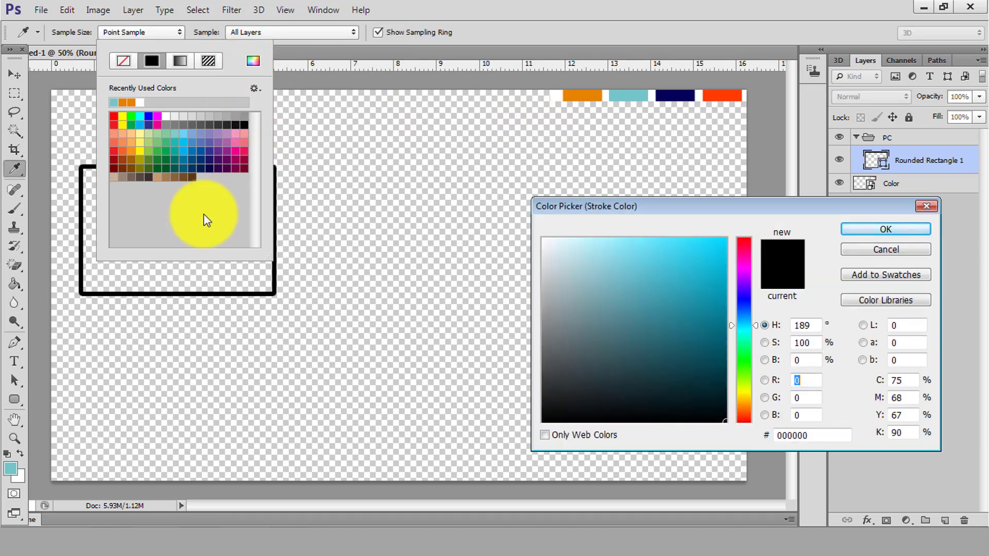
click(629, 98)
click(886, 230)
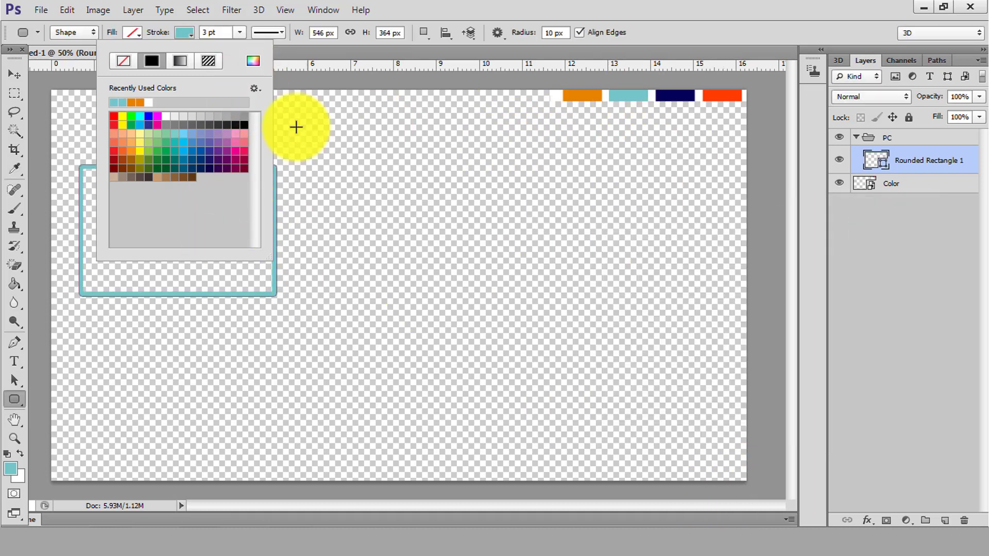
click(282, 49)
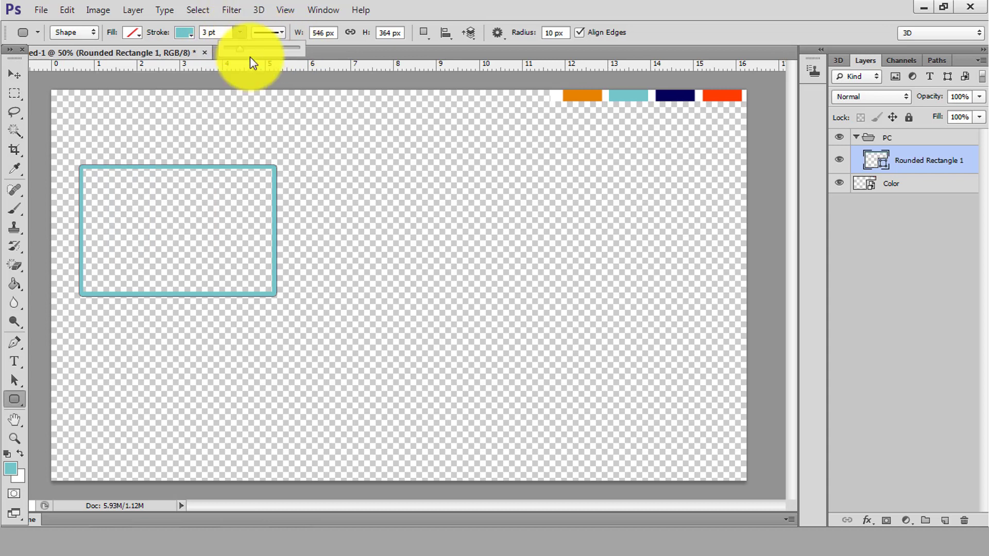
drag(240, 49, 243, 52)
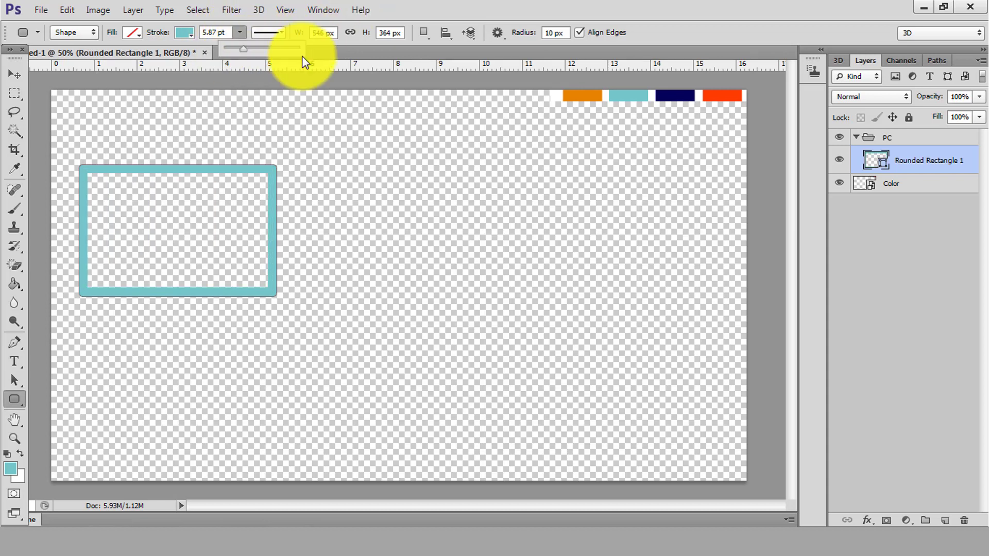
click(315, 49)
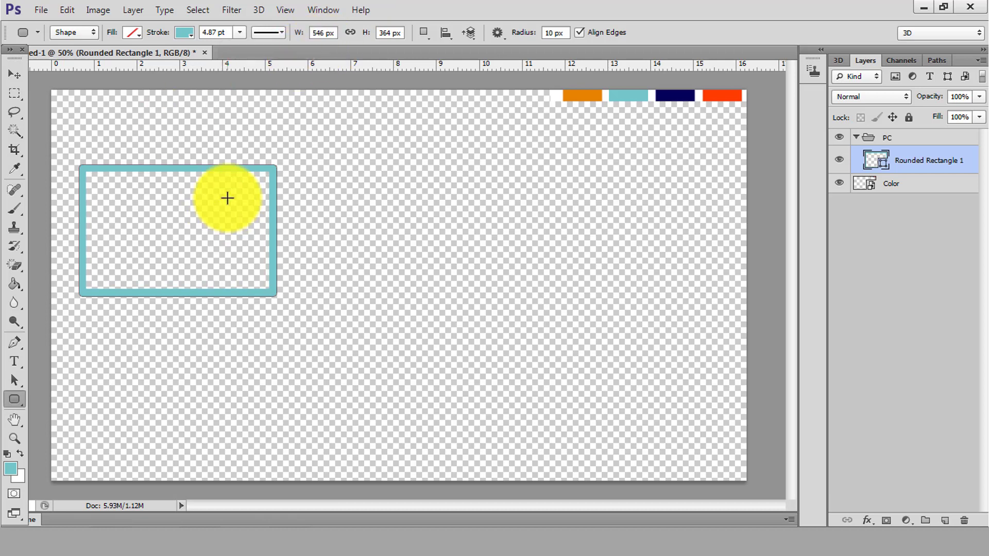
click(14, 75)
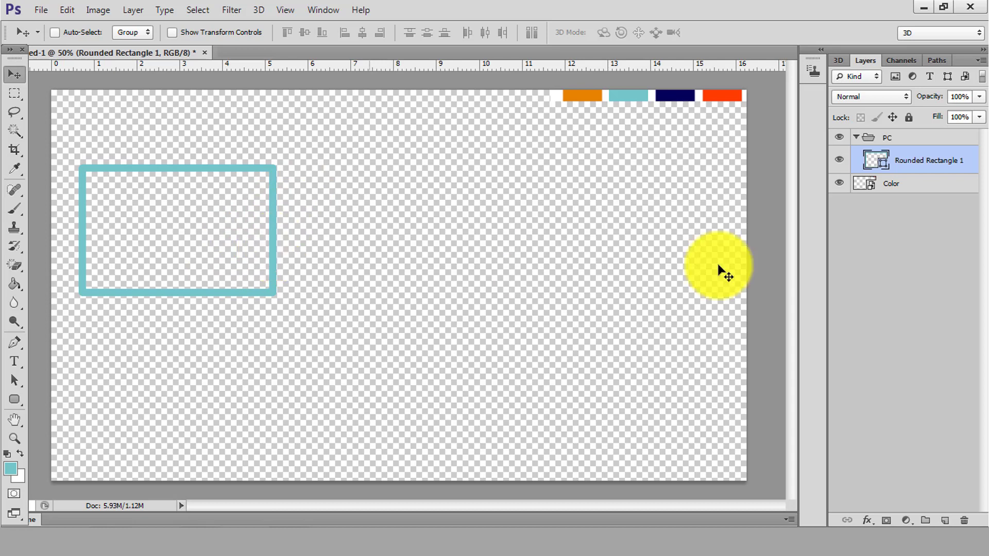
click(945, 520)
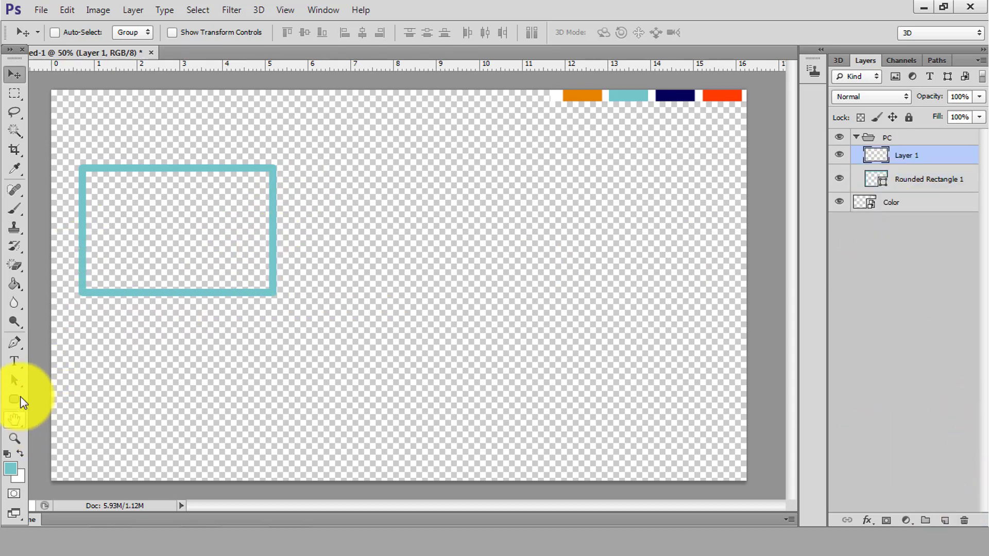
Draw a teal ellipse under the screen, squash it flat as a base, and add a layer
drag(20, 396, 59, 424)
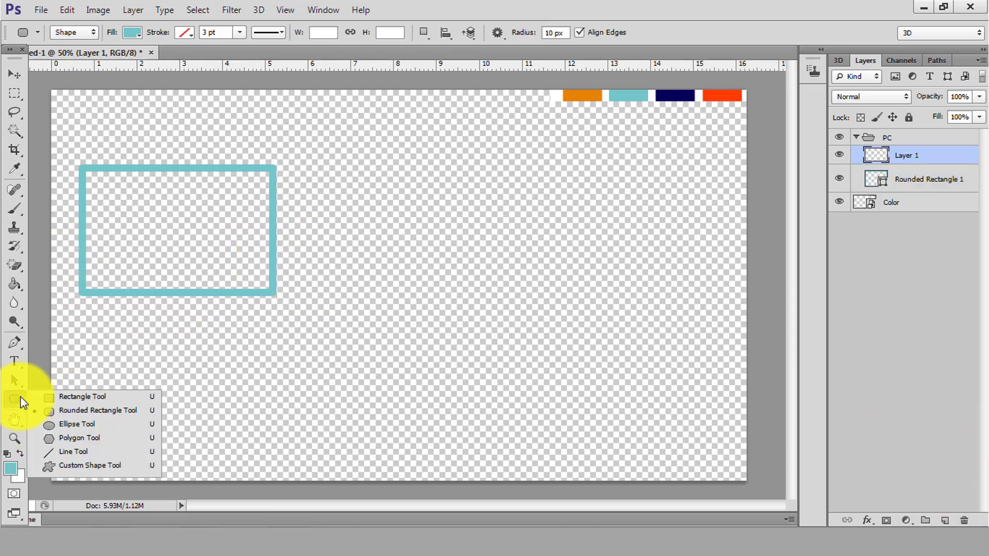
mouse_move(147, 310)
mouse_down()
mouse_move(209, 327)
mouse_move(168, 320)
mouse_up()
click(16, 77)
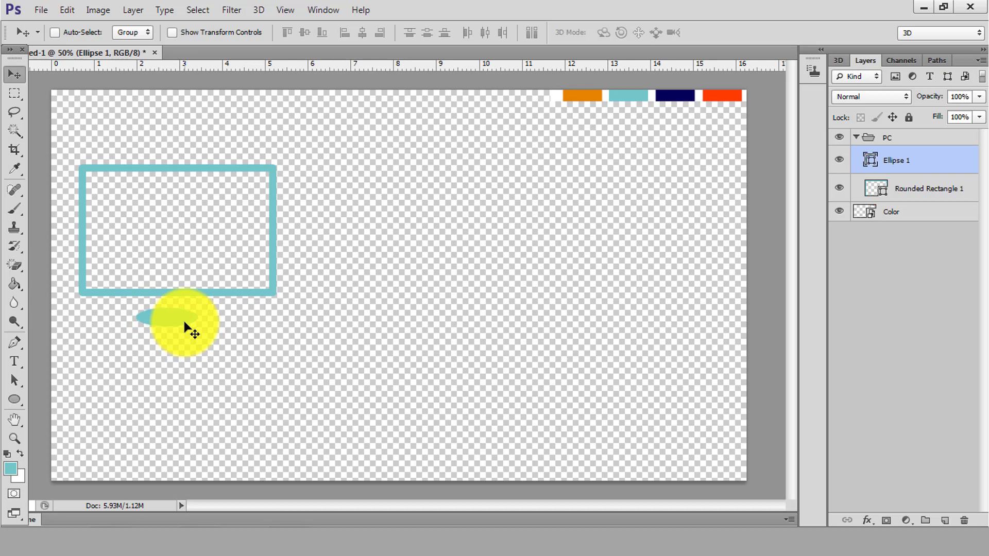
key(ctrl+t)
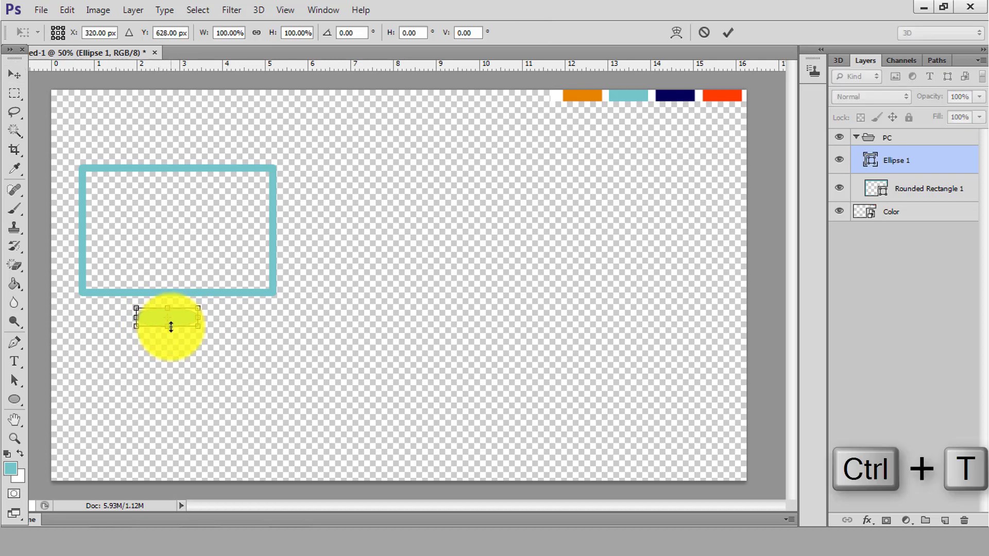
drag(171, 328, 182, 323)
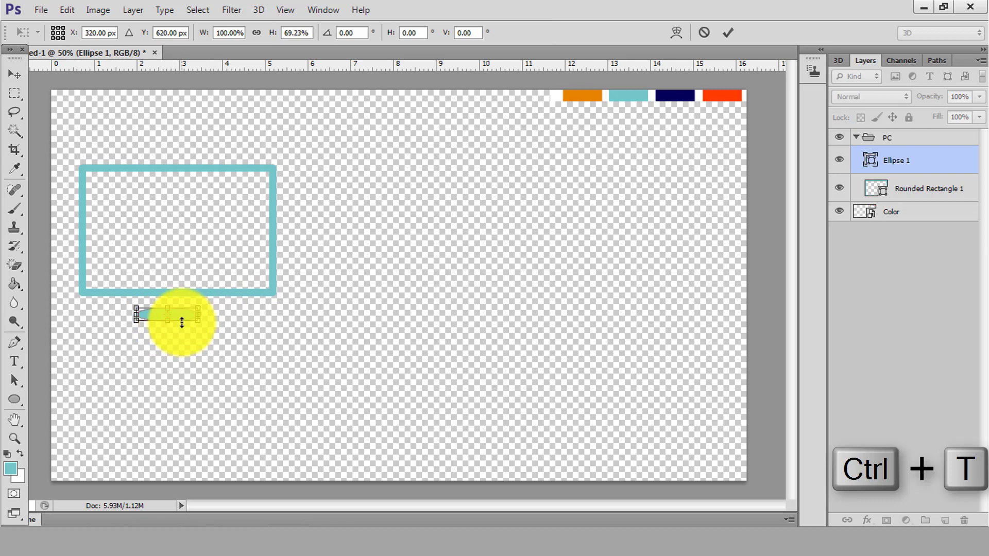
click(729, 33)
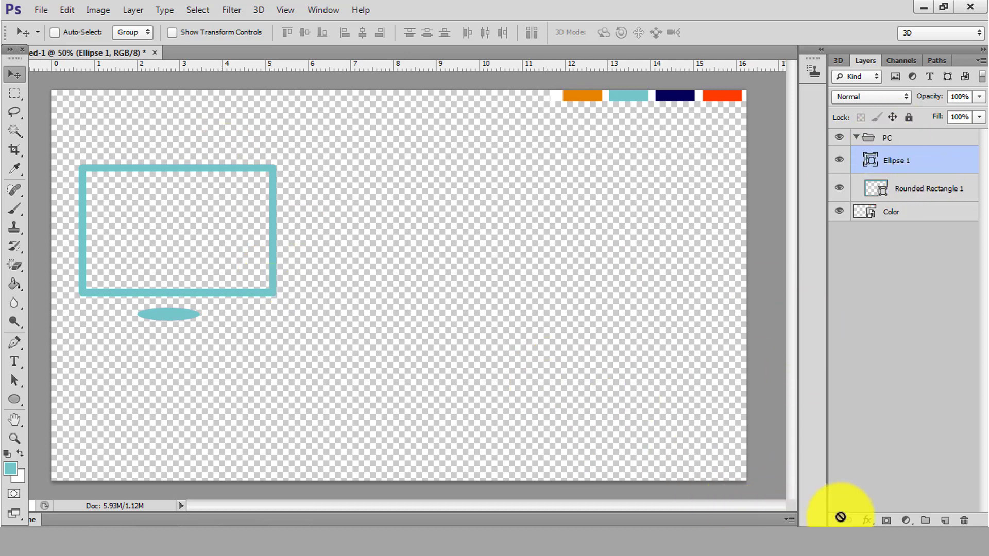
click(944, 520)
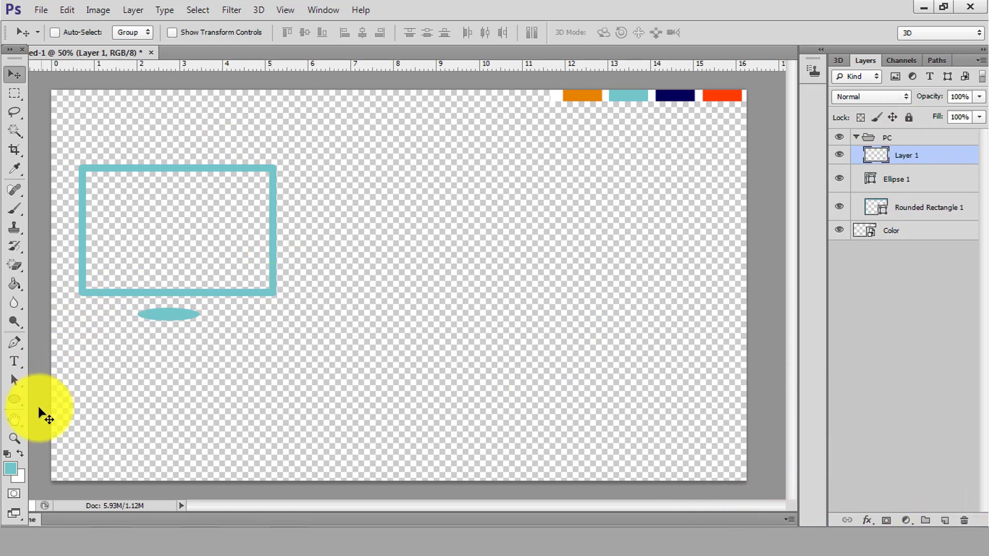
Draw a teal rectangle stand and reshape it to join the screen to the base
right_click(17, 400)
click(98, 397)
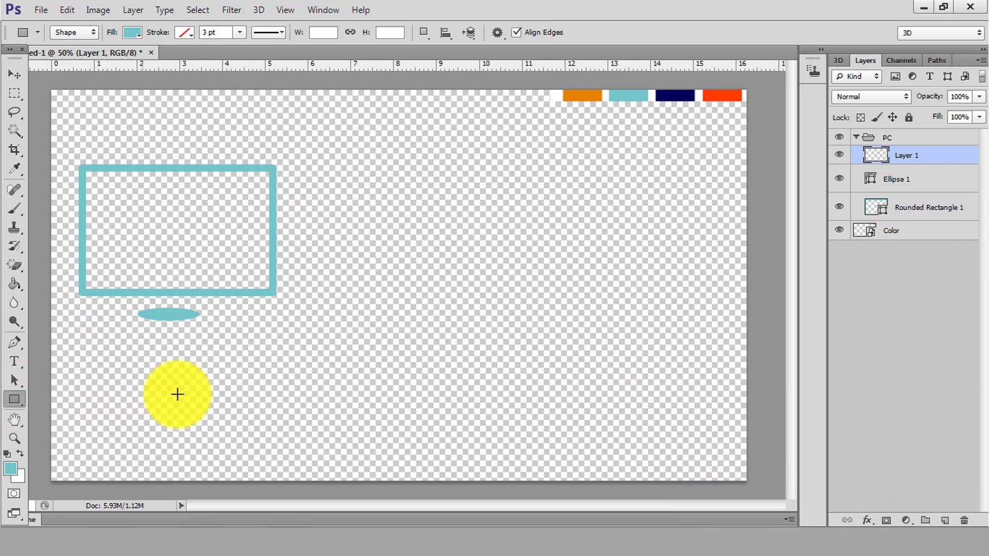
drag(162, 292, 180, 316)
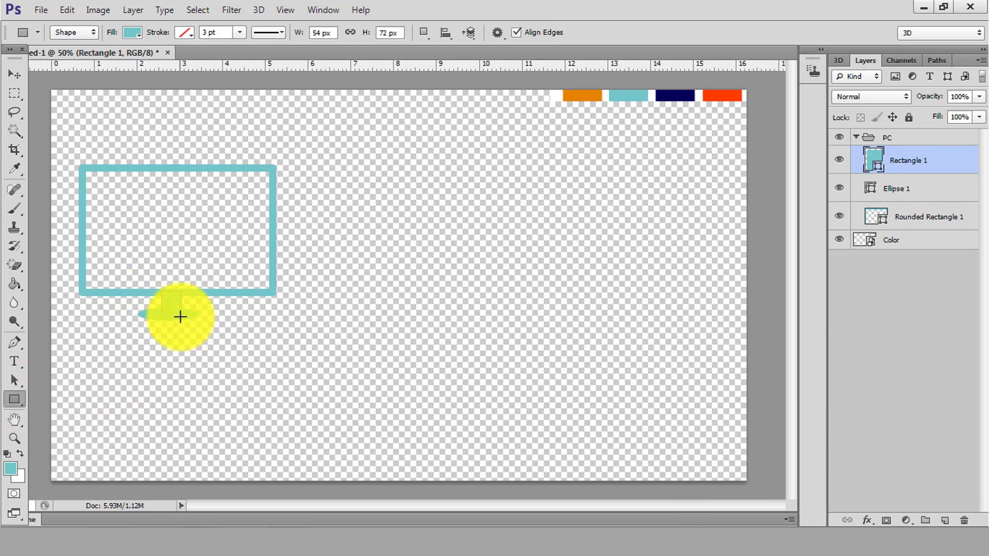
click(15, 75)
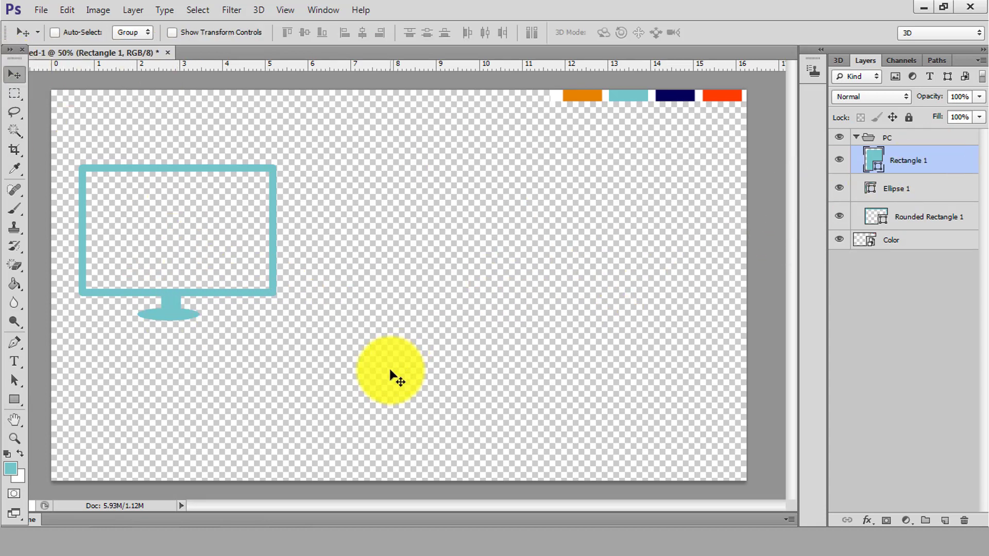
key(ctrl+t)
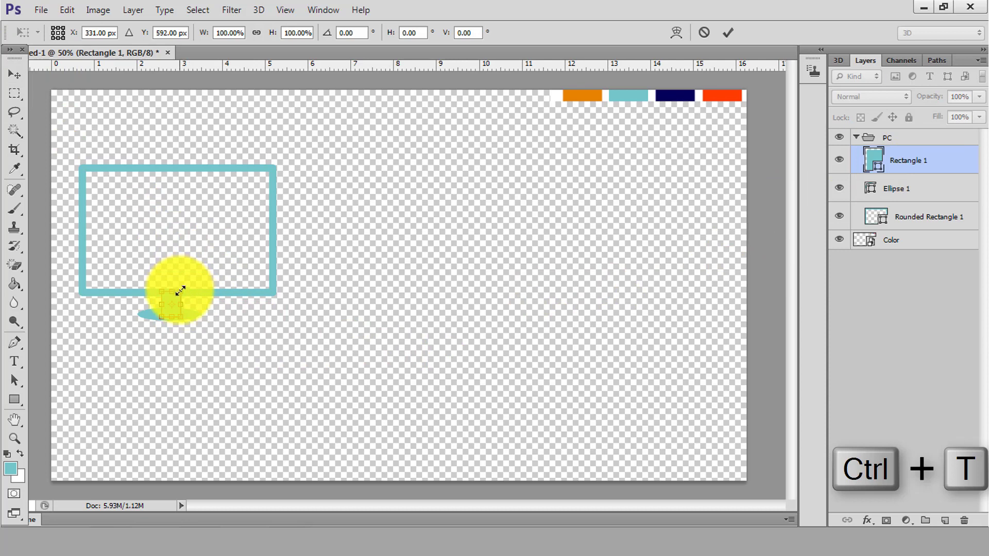
key(Delete)
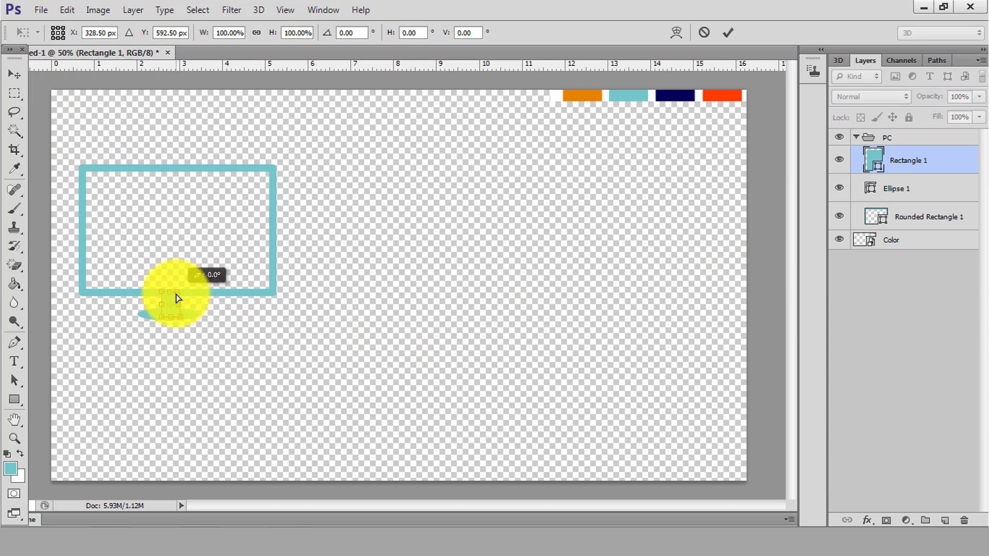
drag(175, 298, 165, 295)
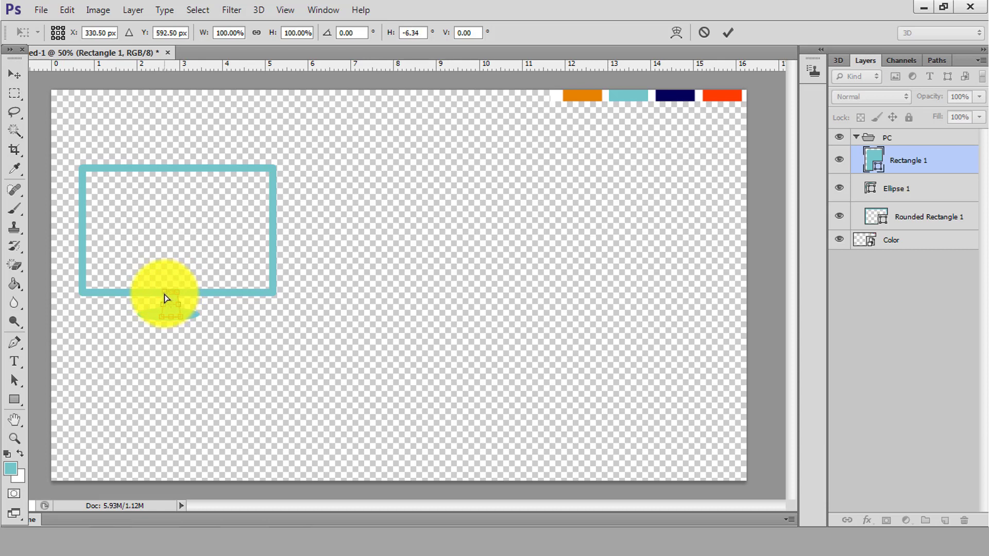
click(727, 33)
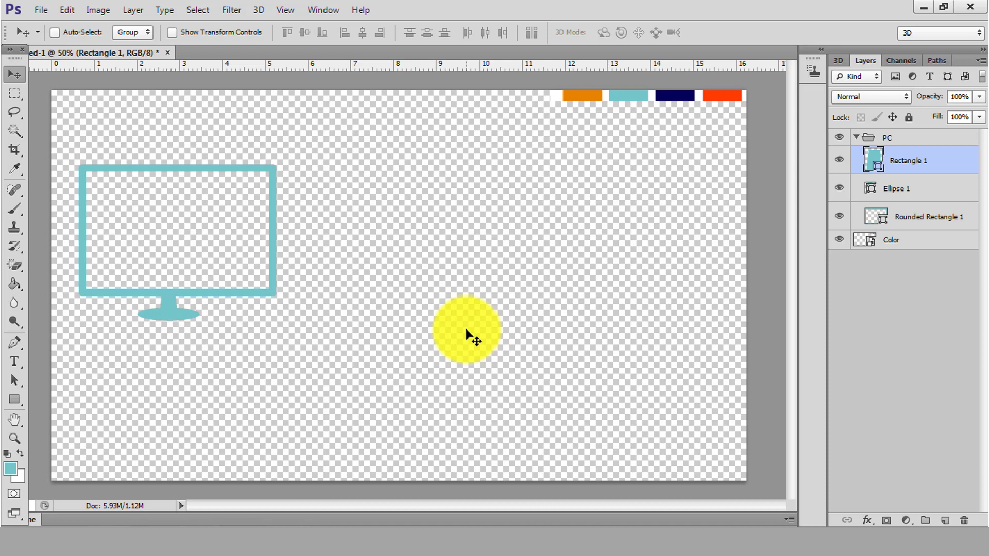
Nudge the whole PC group upward with the arrow keys
click(856, 137)
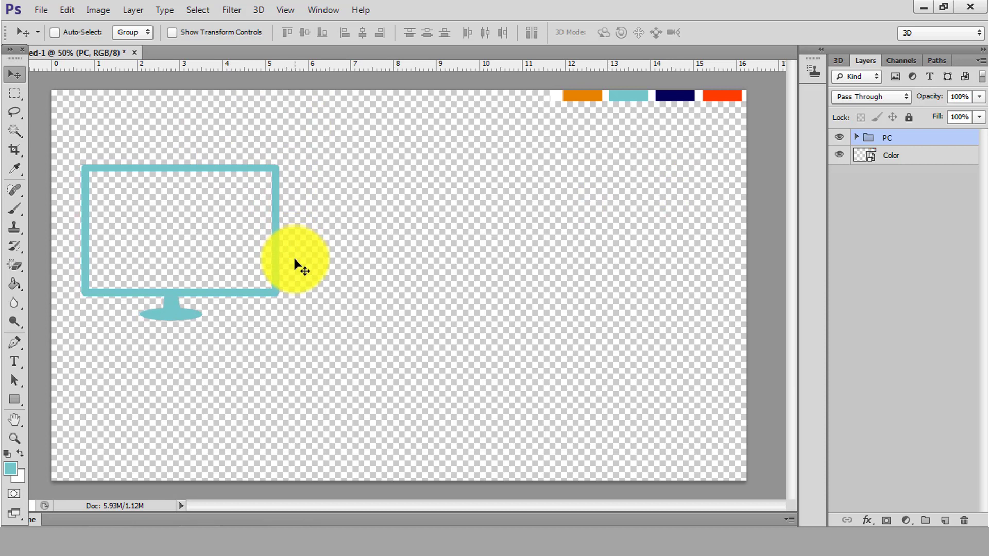
key(Right)
key(Right)
key(Up)
key(Up)
key(Up)
key(Up)
key(Up)
key(Up)
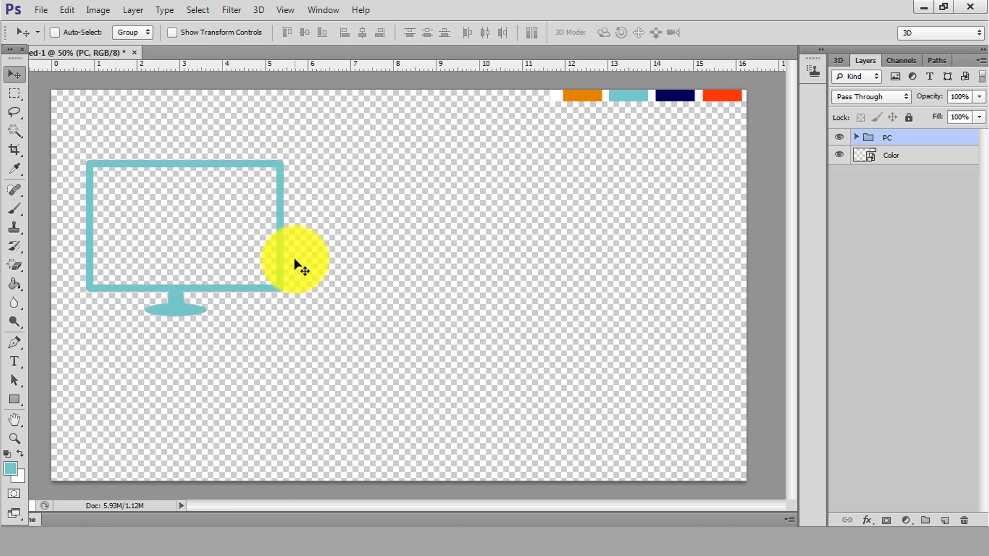
click(857, 138)
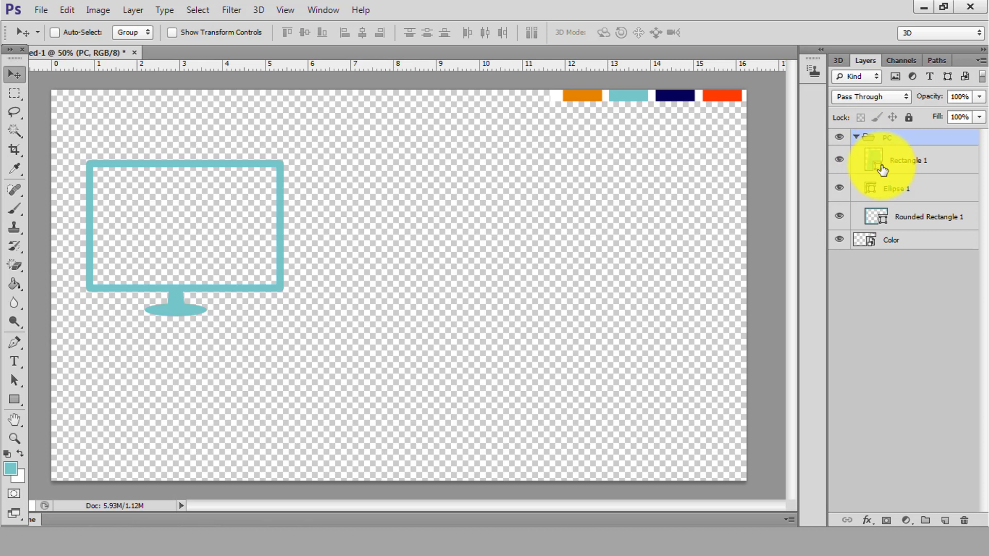
Rasterize the Rectangle 1, Ellipse 1 and Rounded Rectangle 1 layers
click(884, 170)
shift+click(890, 190)
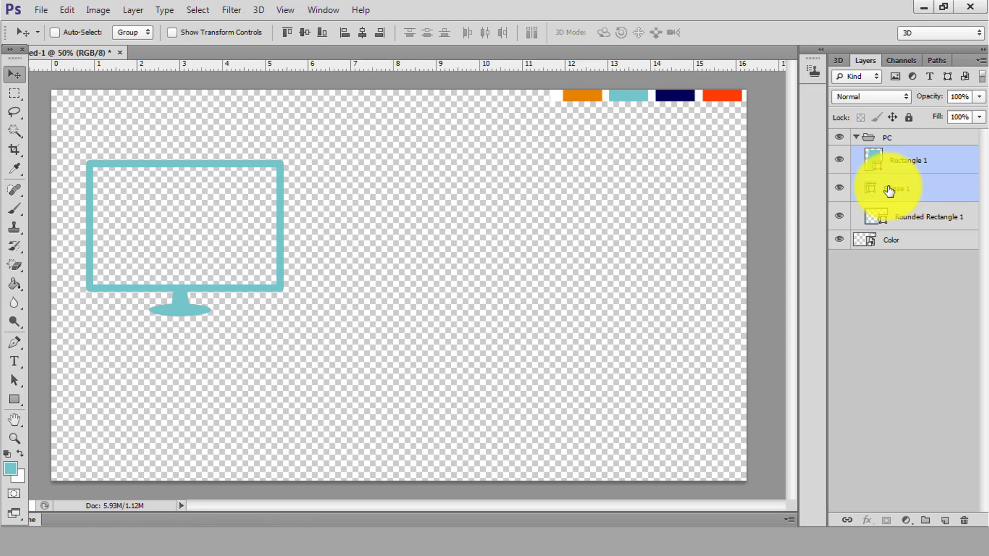
right_click(889, 190)
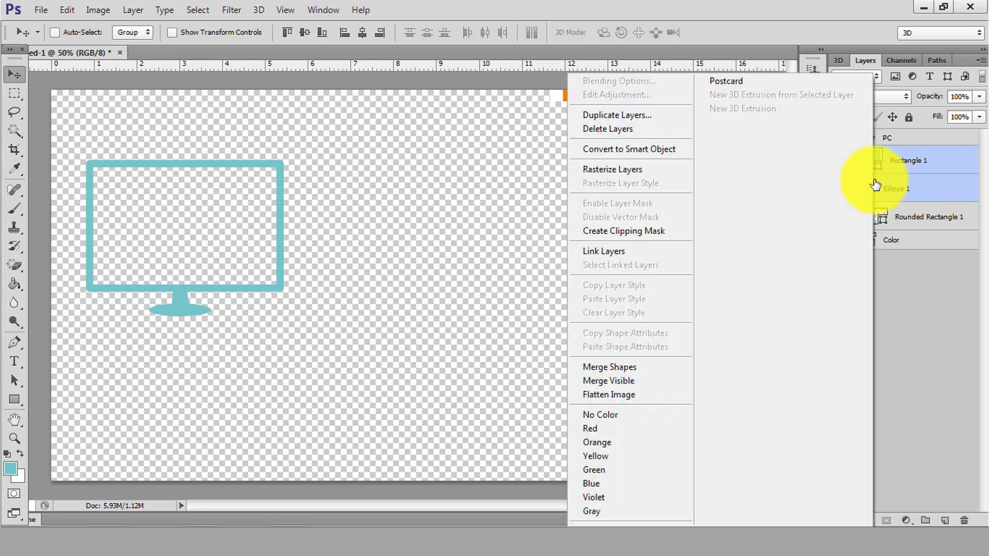
click(629, 170)
right_click(871, 195)
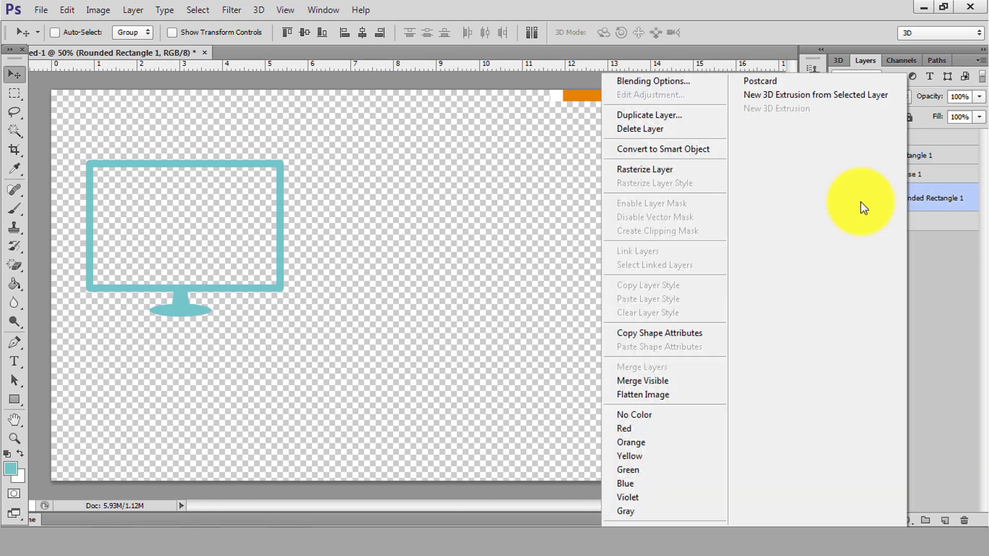
click(640, 170)
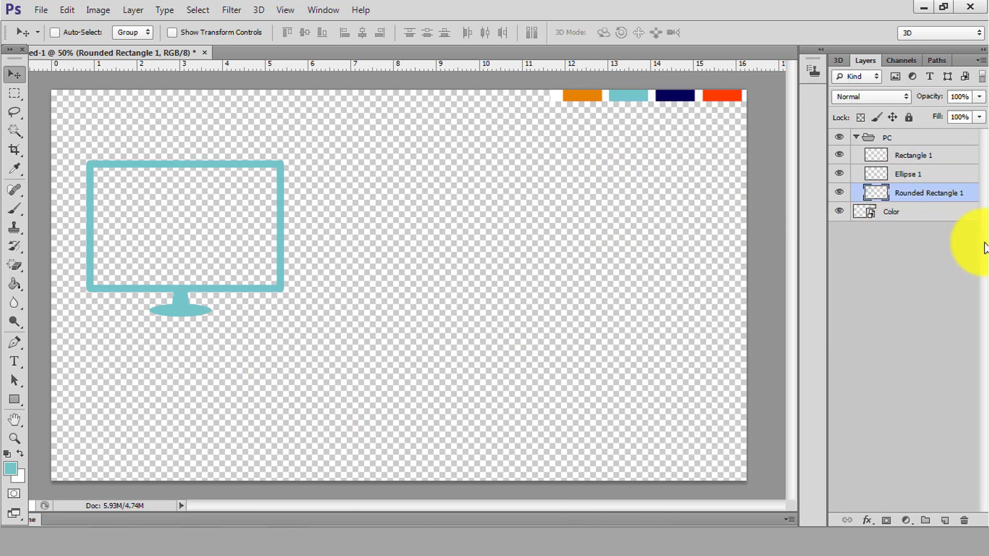
Collapse the PC group and nudge the monitor slightly right
click(912, 177)
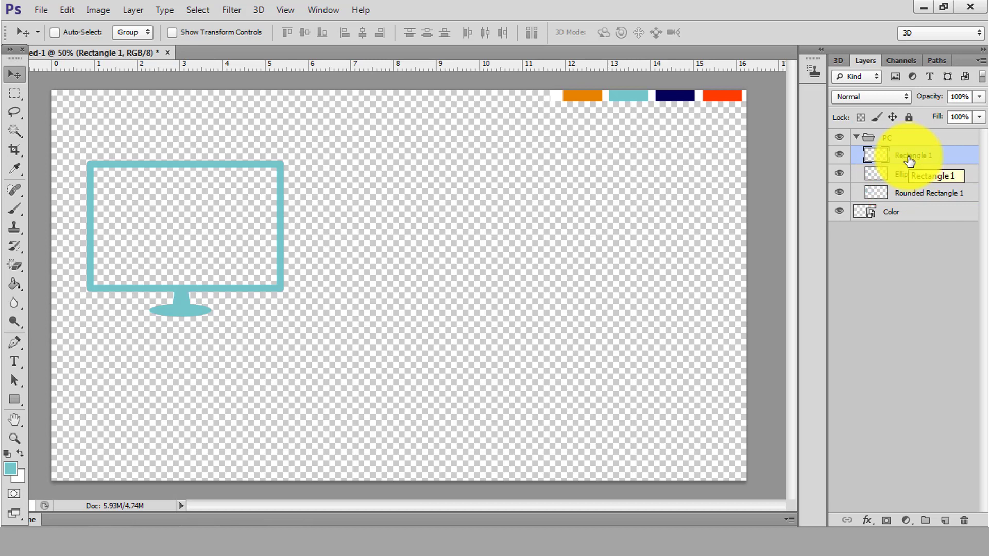
click(906, 283)
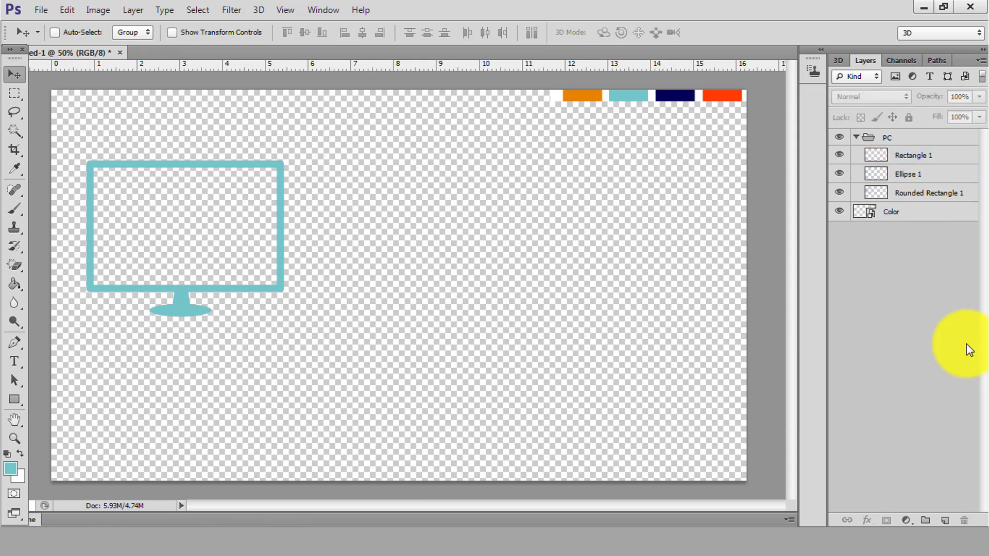
click(856, 137)
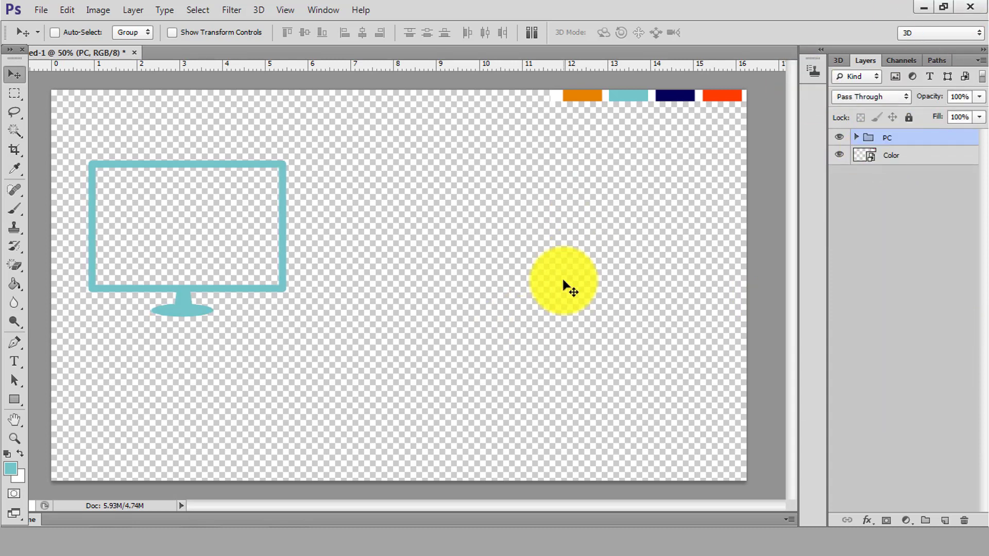
key(Right)
key(Right)
key(Right)
key(Right)
key(Right)
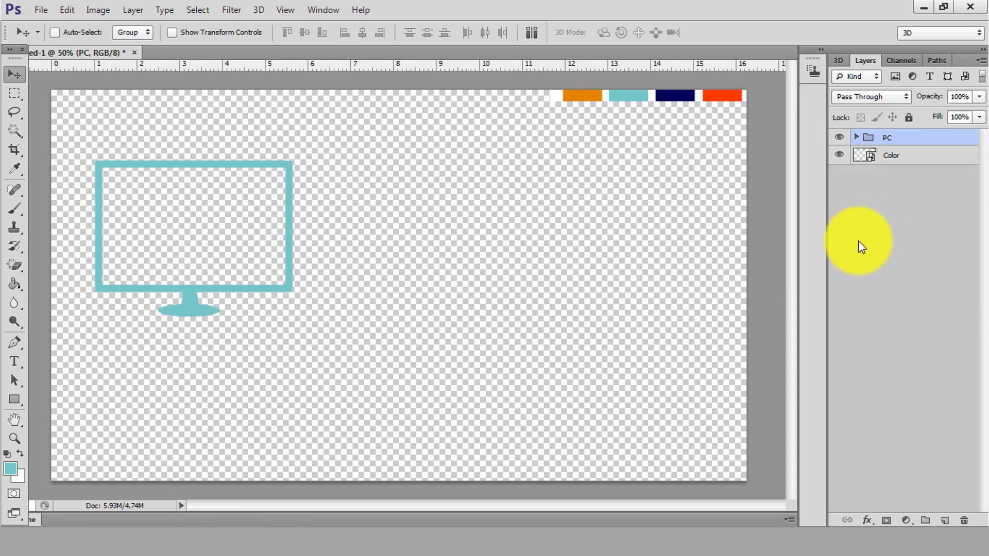
Add a new layer and group it into a new group named Cpu
click(944, 520)
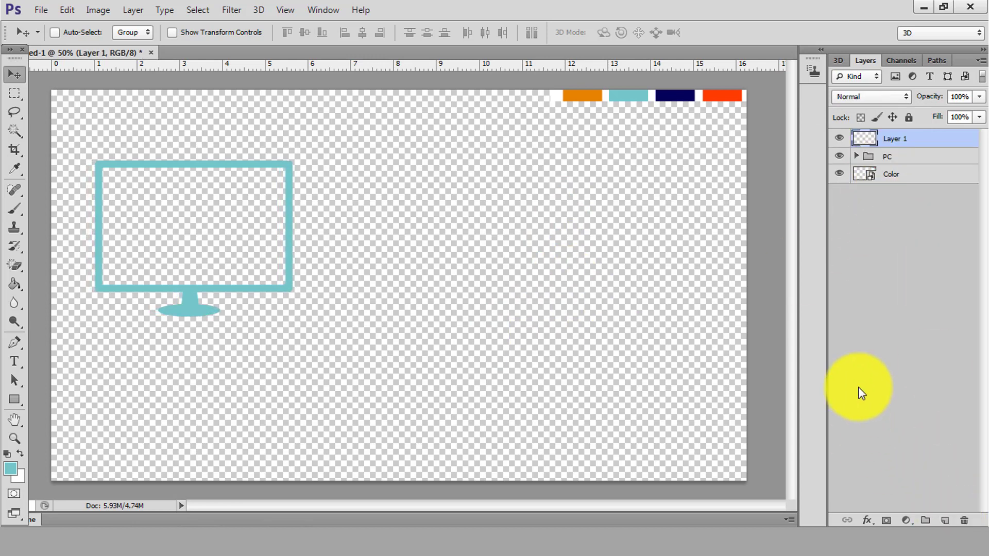
key(ctrl+g)
text(Cpu)
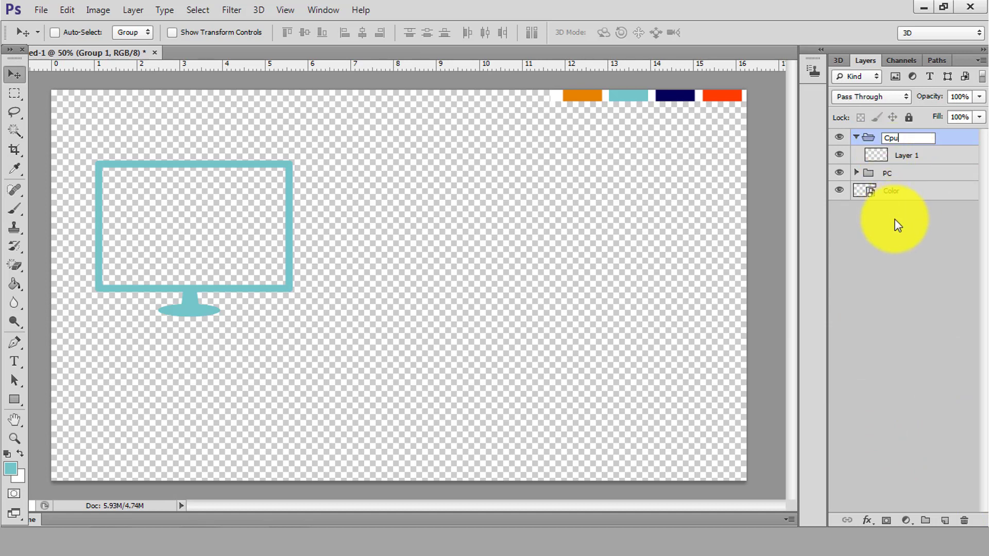
click(887, 275)
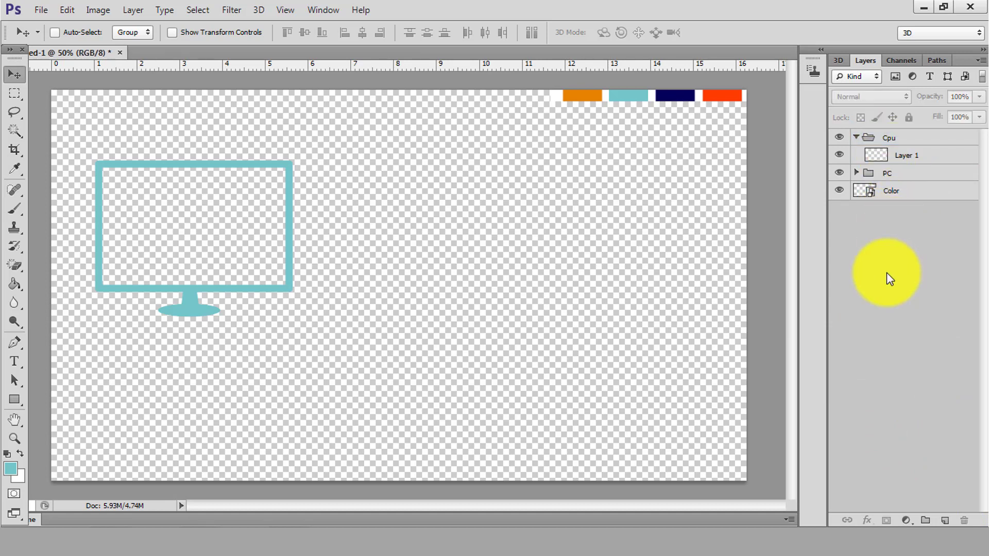
click(905, 156)
Draw a tall teal rounded rectangle tower to the left of the monitor
click(15, 399)
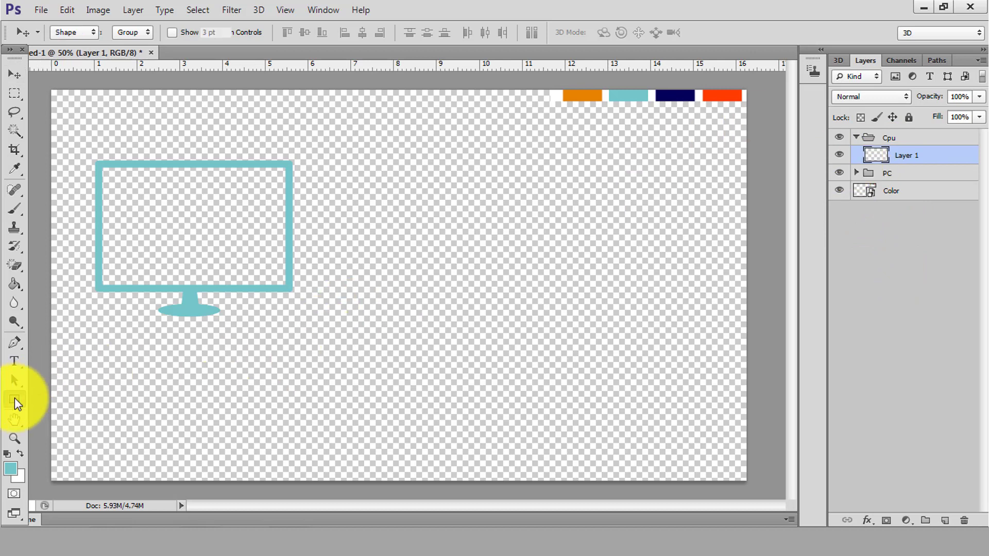
click(66, 410)
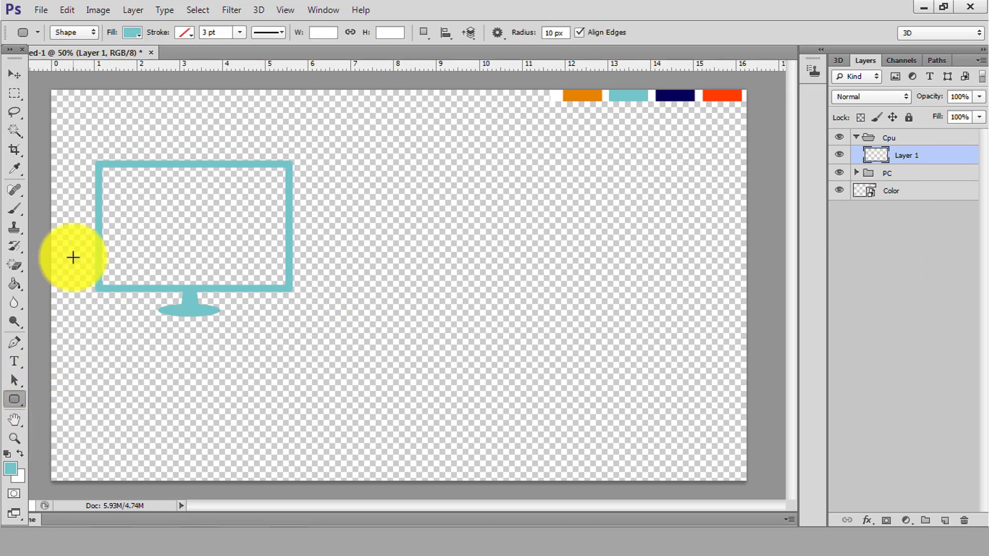
mouse_move(70, 248)
mouse_down()
mouse_move(160, 406)
mouse_move(148, 422)
mouse_up()
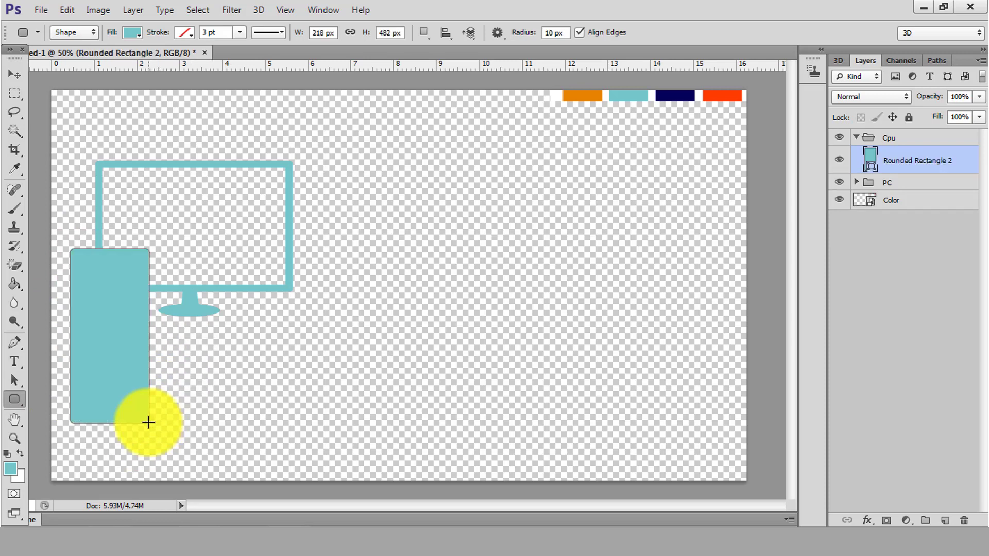
click(878, 351)
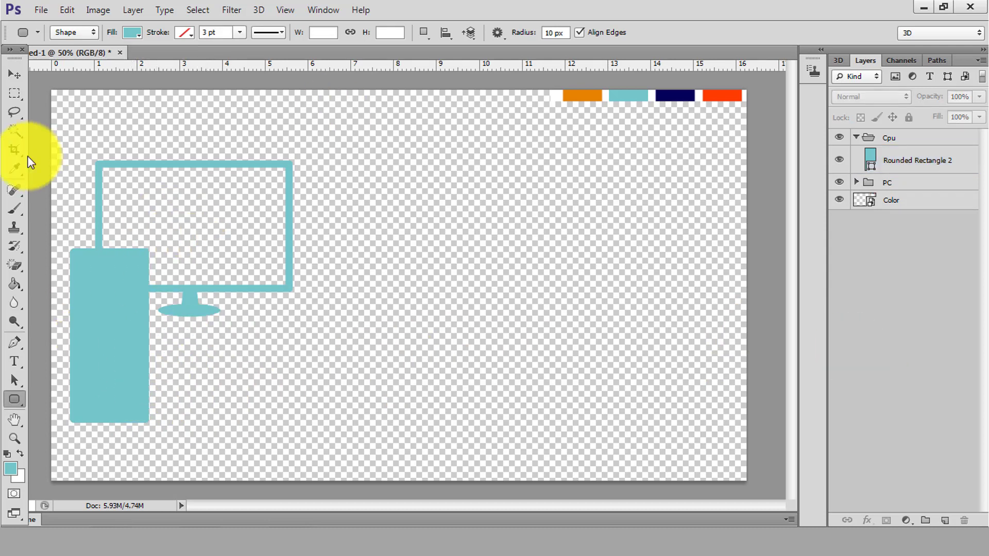
Nudge the Rounded Rectangle 2 tower slightly left and add an empty layer above it
click(18, 85)
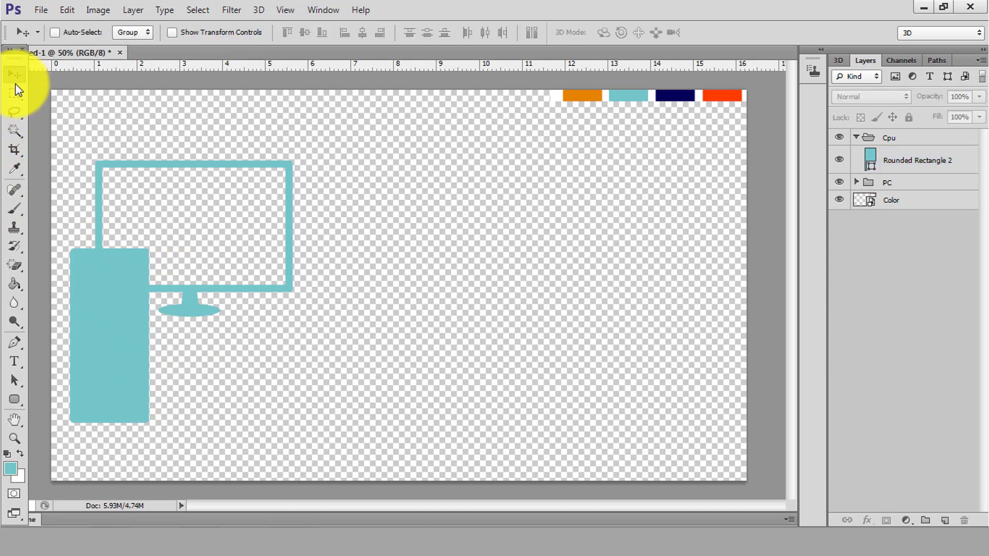
click(885, 160)
click(884, 160)
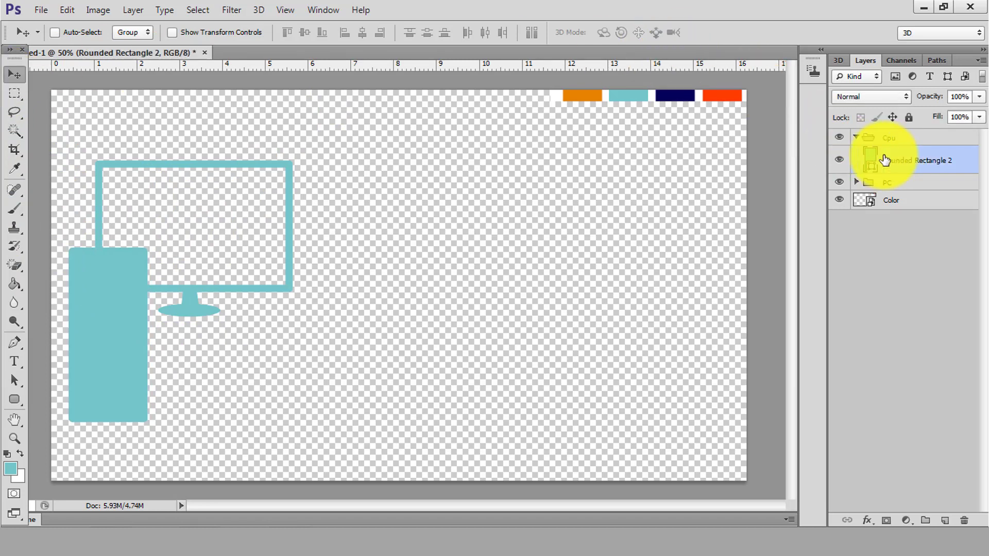
drag(884, 160, 895, 192)
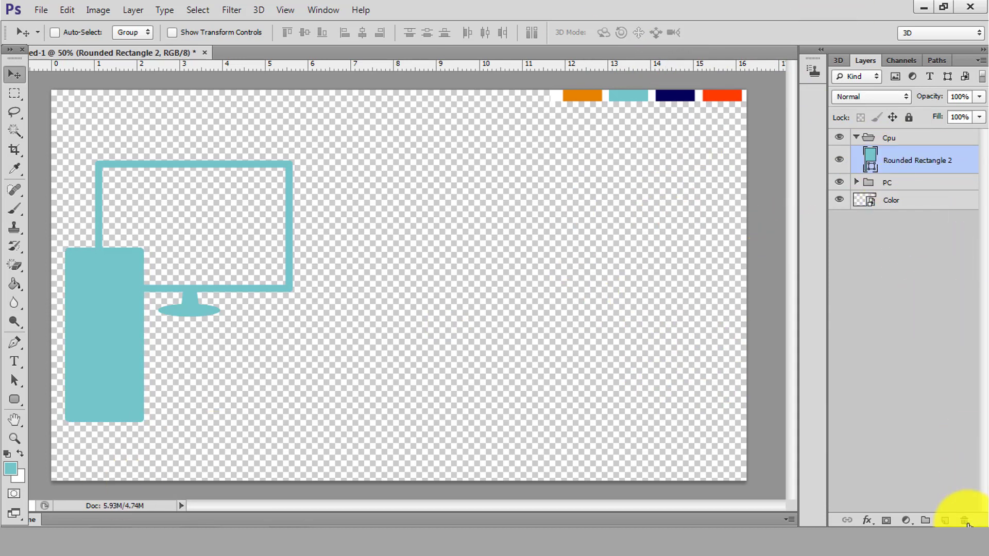
click(948, 521)
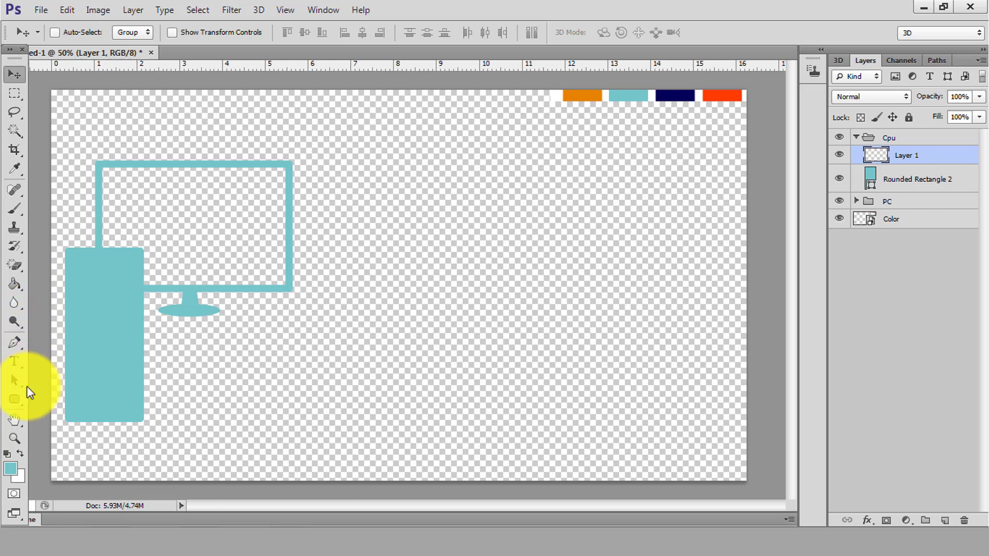
Draw a near-black rounded bar near the top of the CPU tower
click(14, 399)
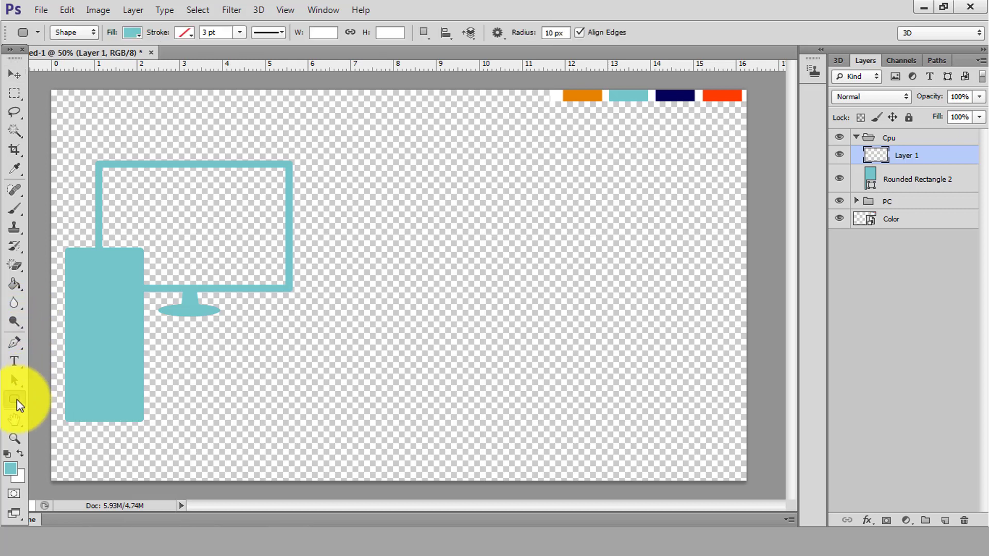
click(11, 470)
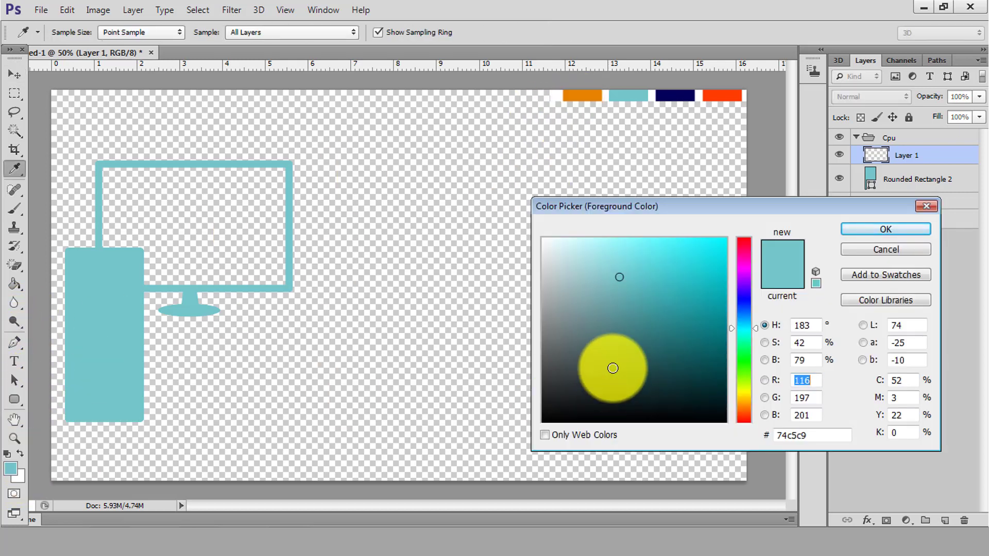
click(563, 414)
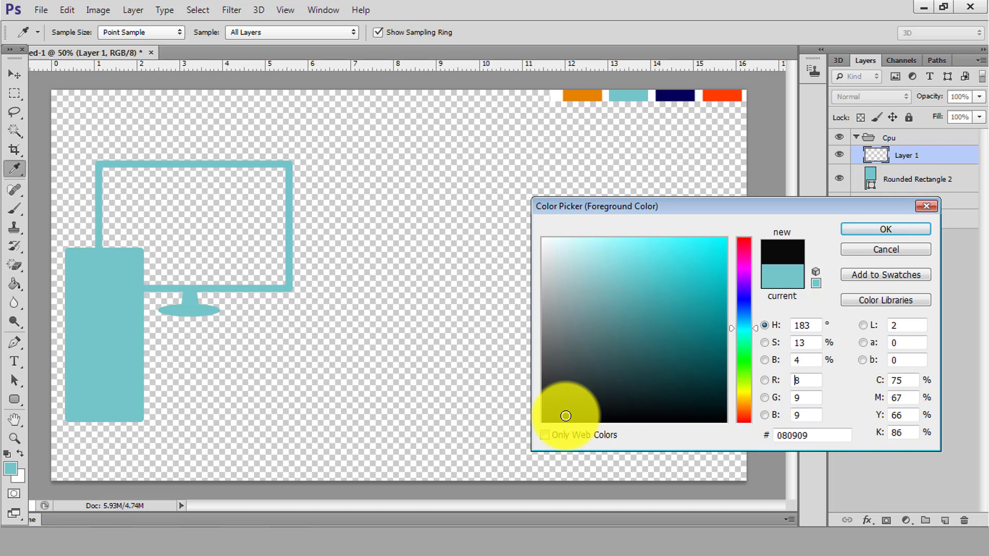
click(882, 227)
drag(76, 258, 137, 274)
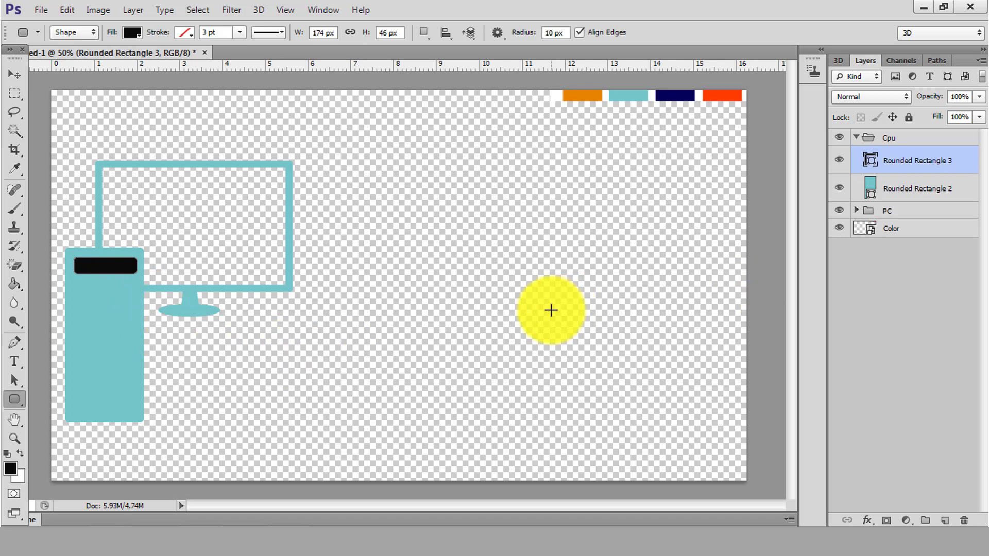
Duplicate the black bar layer as a second drive slot
click(13, 76)
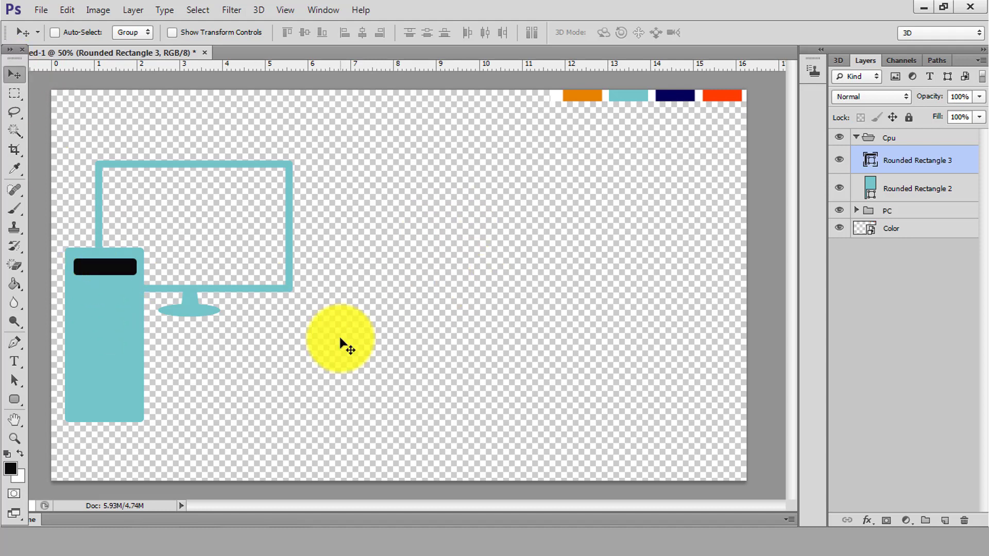
right_click(926, 170)
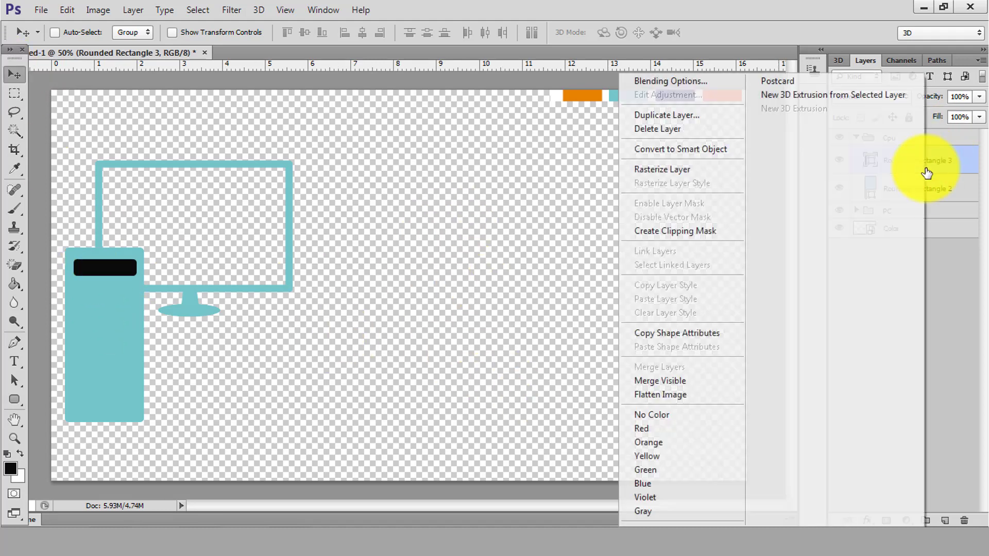
click(691, 118)
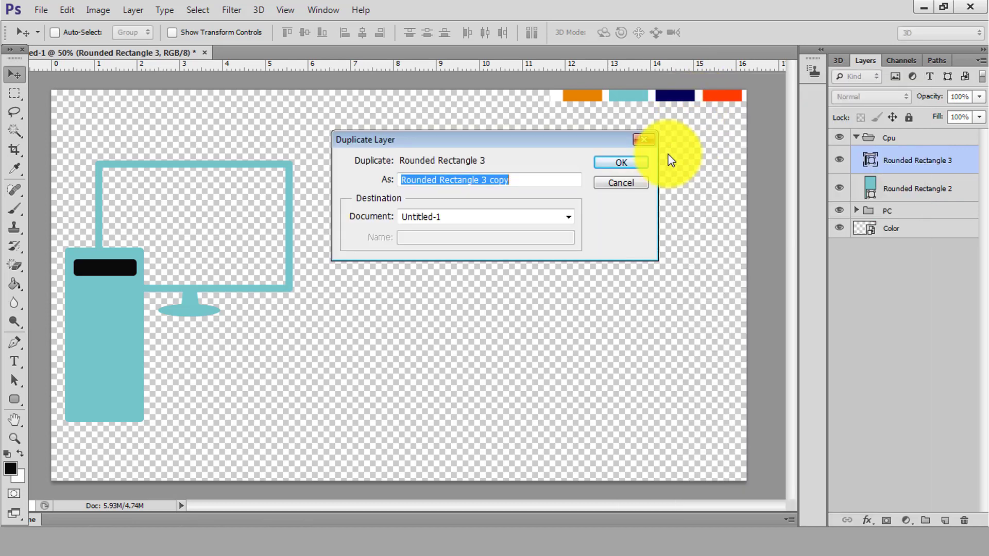
click(622, 163)
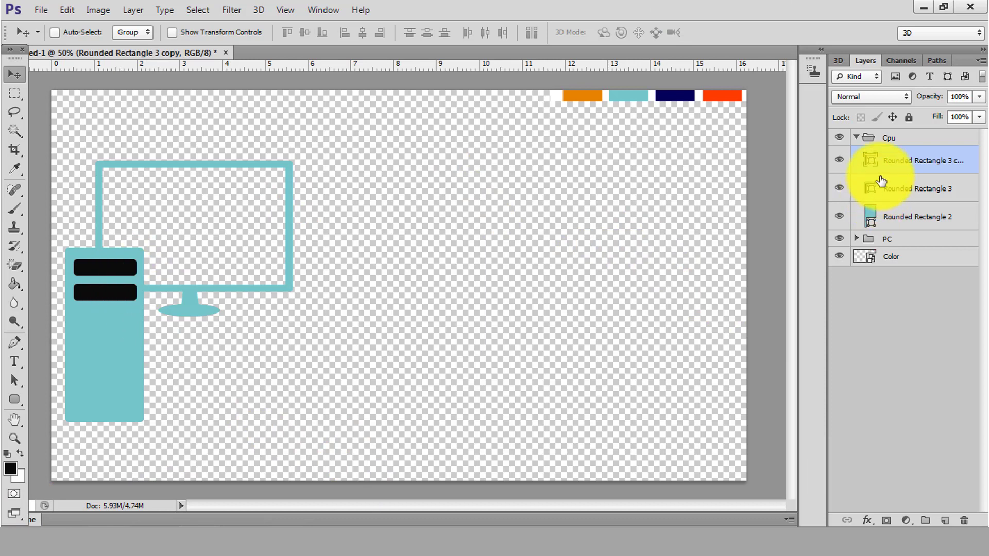
click(903, 190)
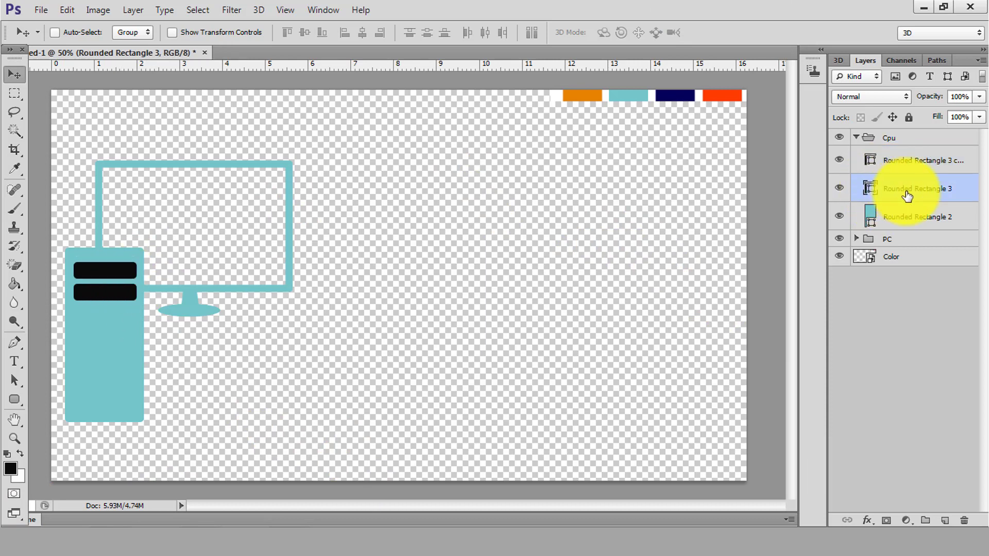
click(926, 223)
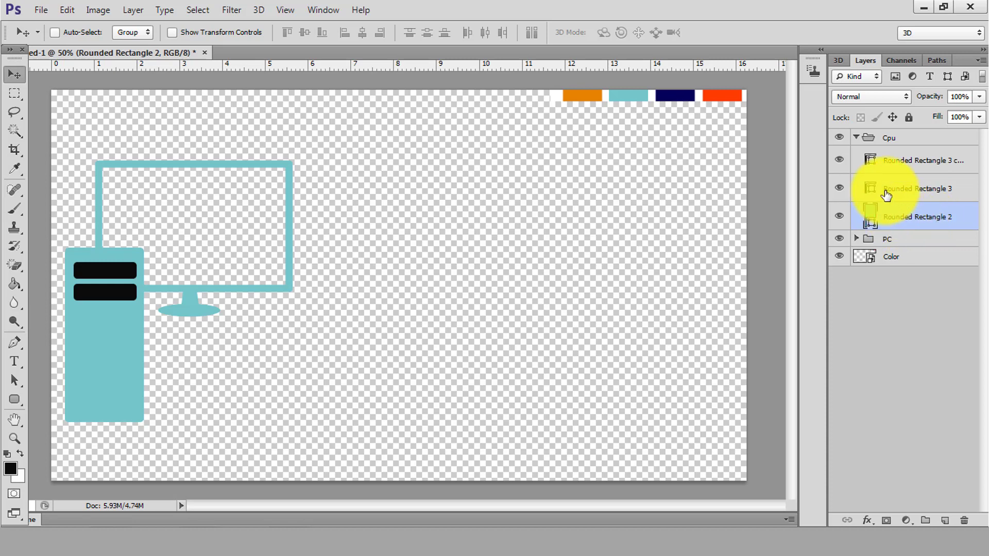
click(902, 163)
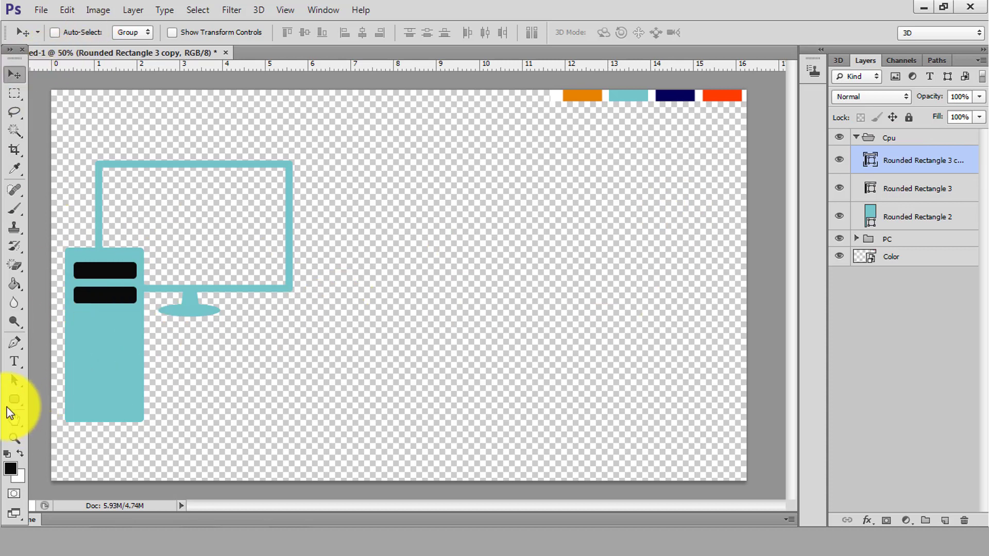
On a new Cpu layer, draw a small near-black circle low on the tower as a power button
click(946, 520)
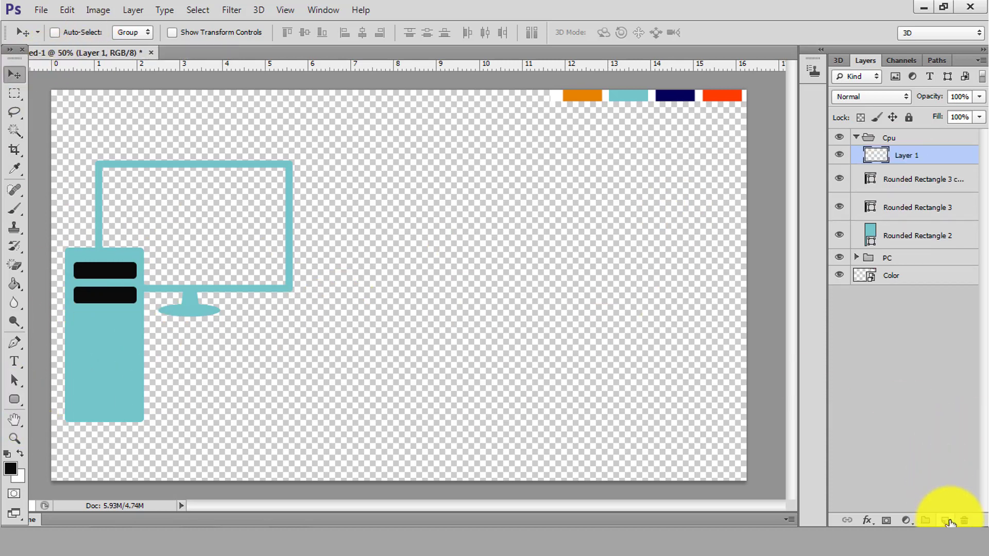
click(14, 405)
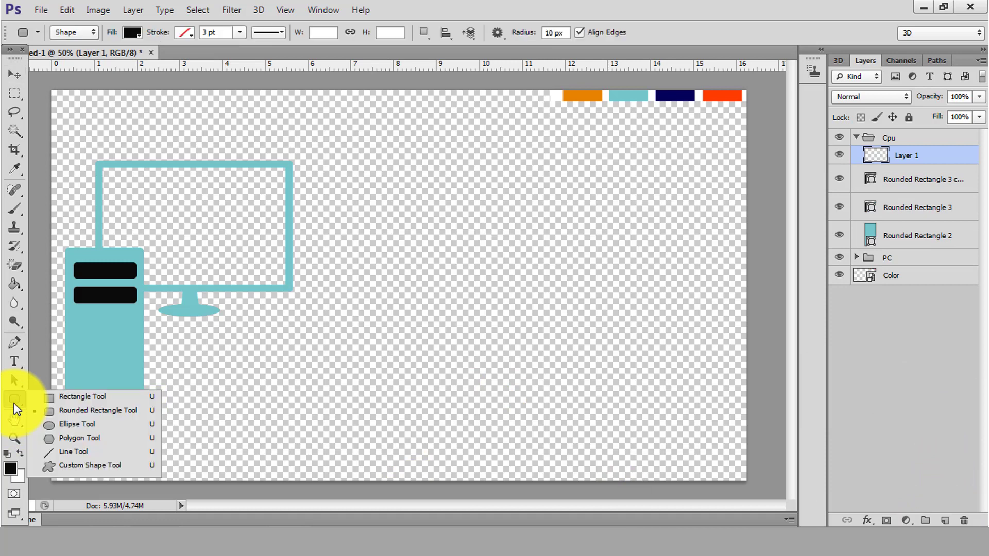
click(75, 423)
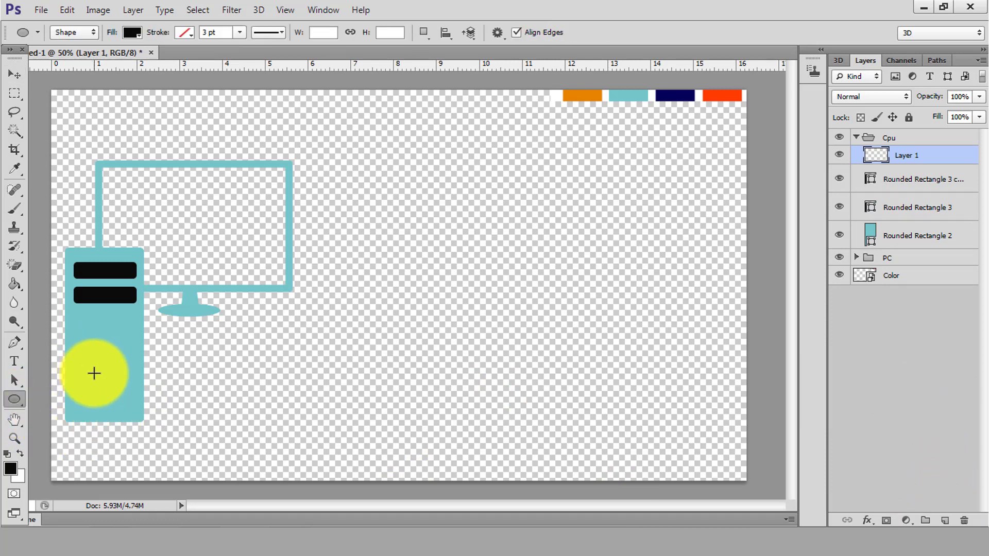
click(100, 368)
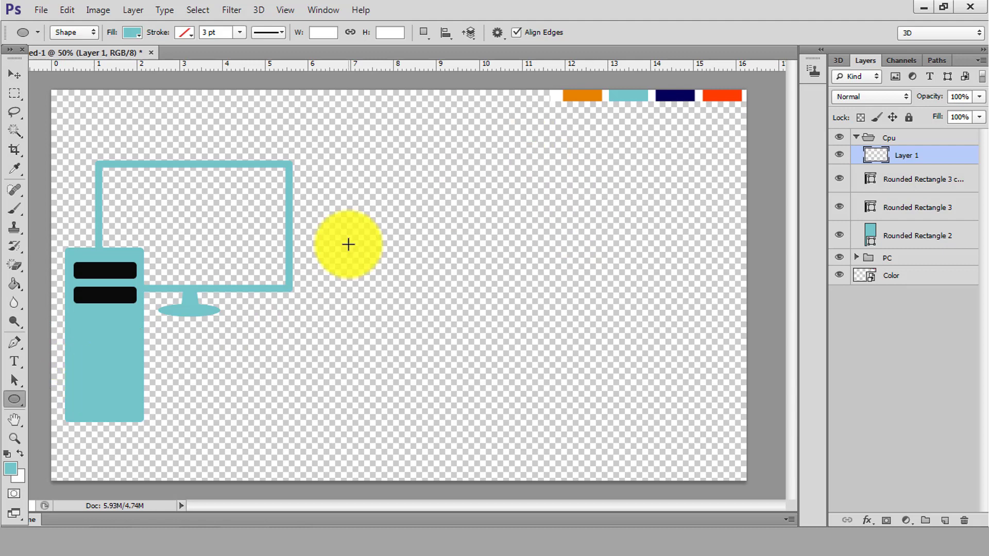
click(10, 469)
drag(627, 339, 528, 412)
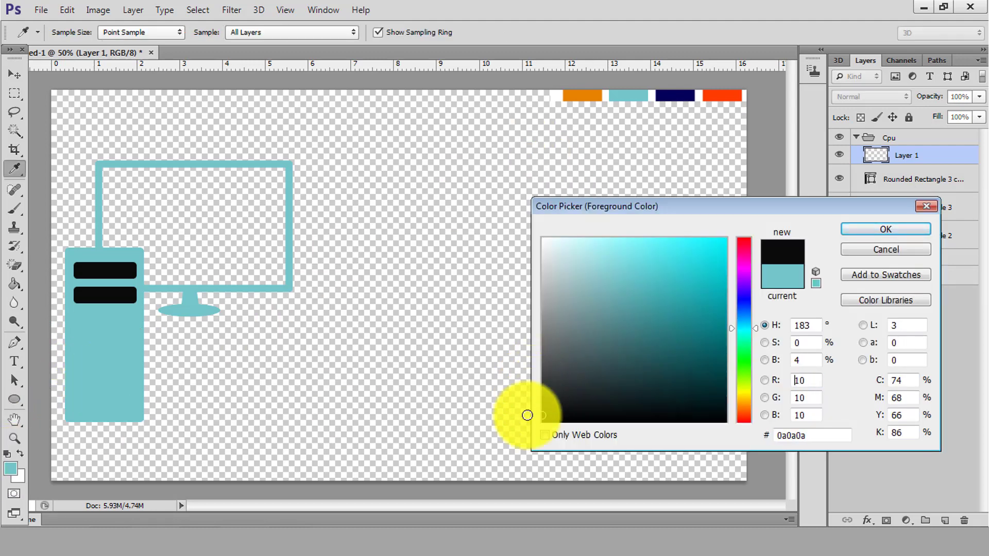
click(885, 230)
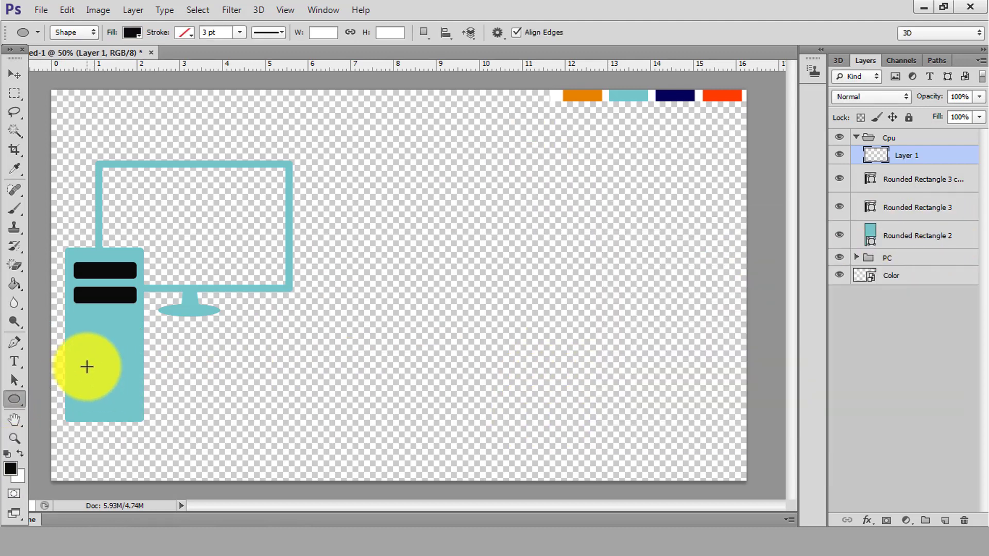
drag(107, 388, 114, 391)
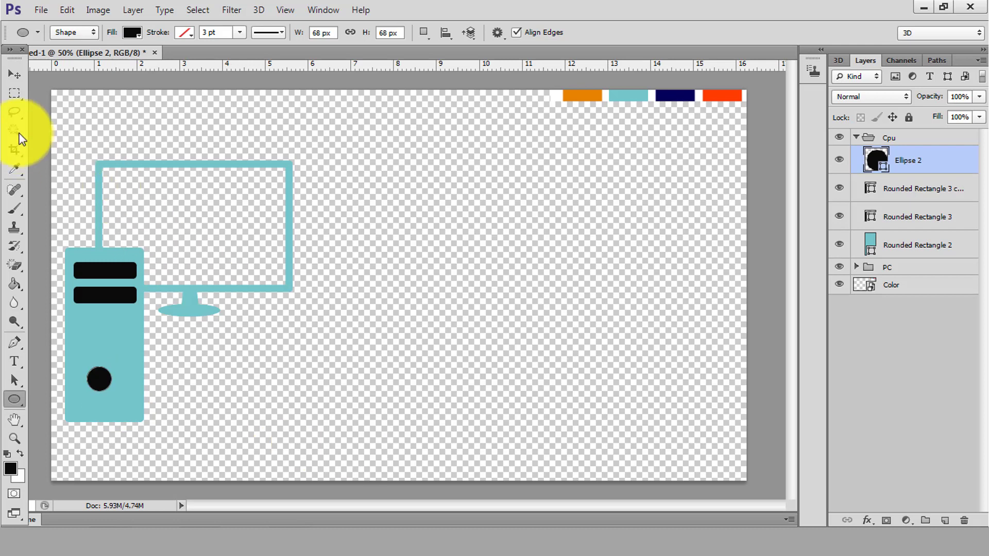
click(14, 75)
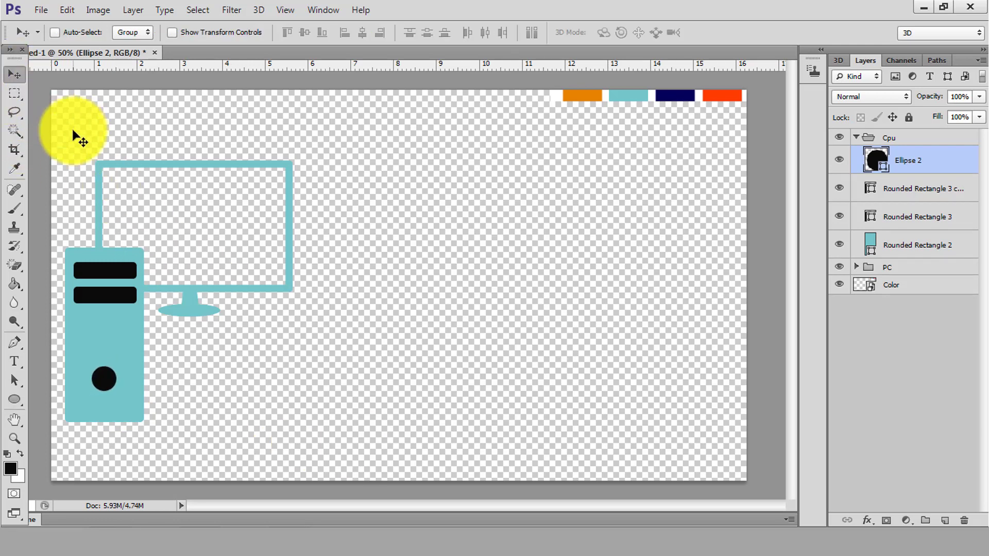
Rasterize the four CPU tower shape layers and merge them into one Ellipse 2 layer
click(912, 248)
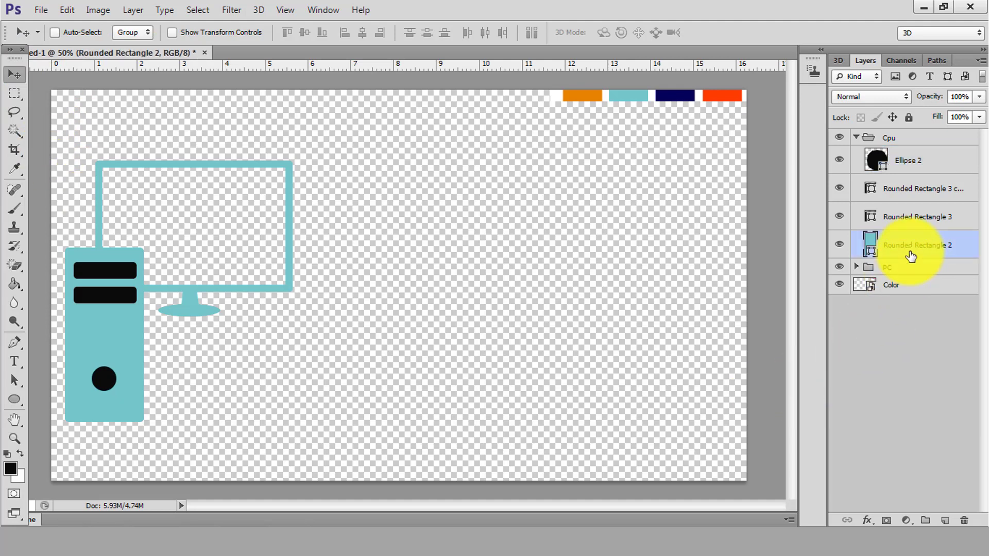
shift+click(916, 213)
shift+click(914, 188)
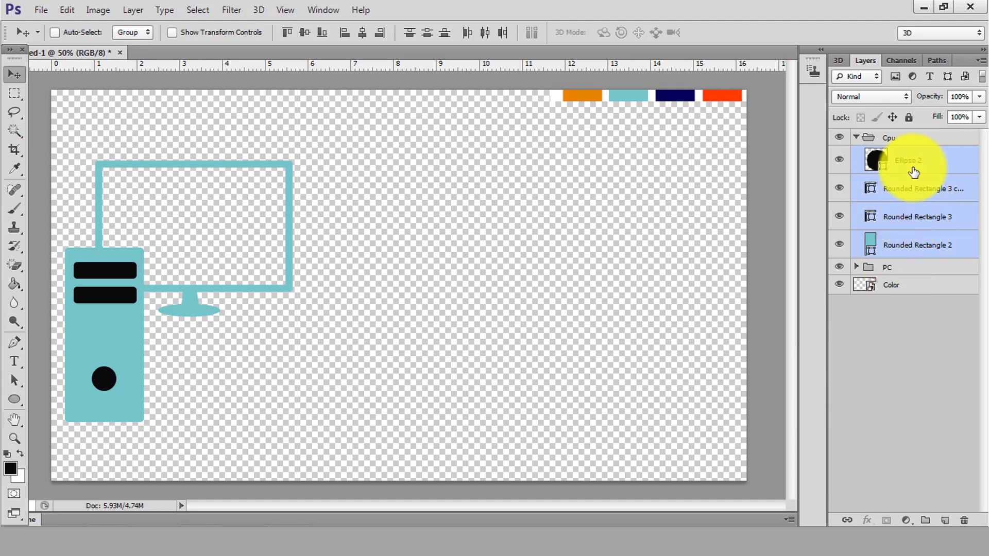
right_click(913, 173)
click(657, 175)
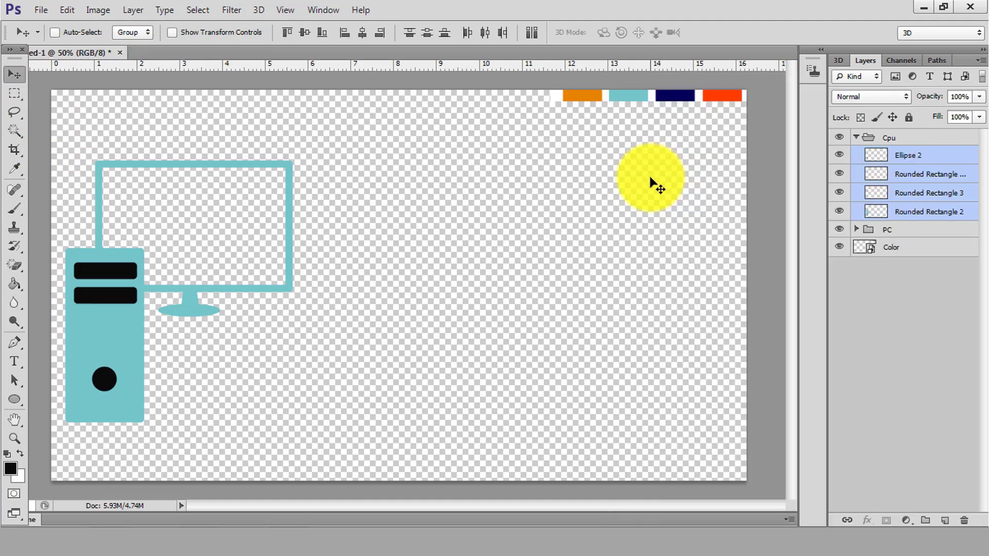
right_click(926, 201)
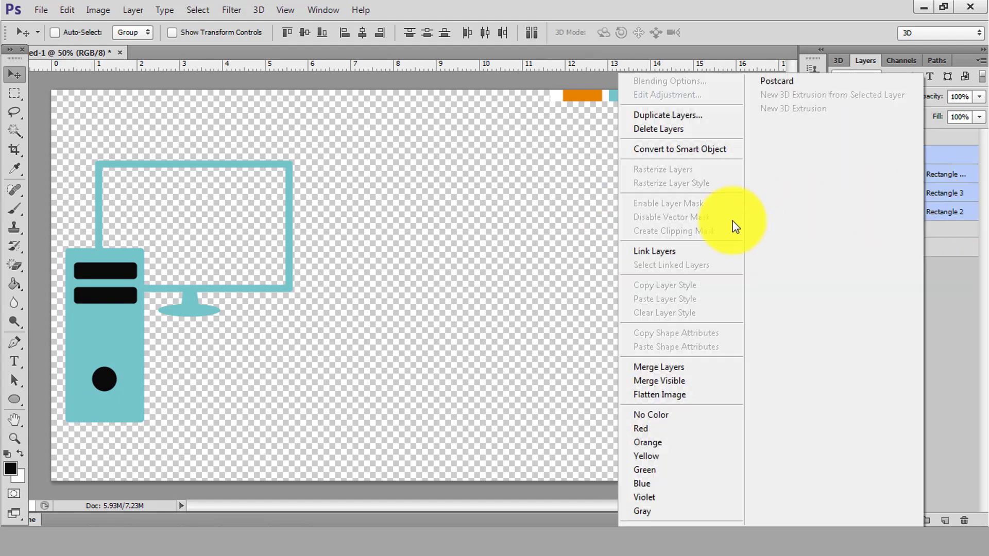
click(676, 367)
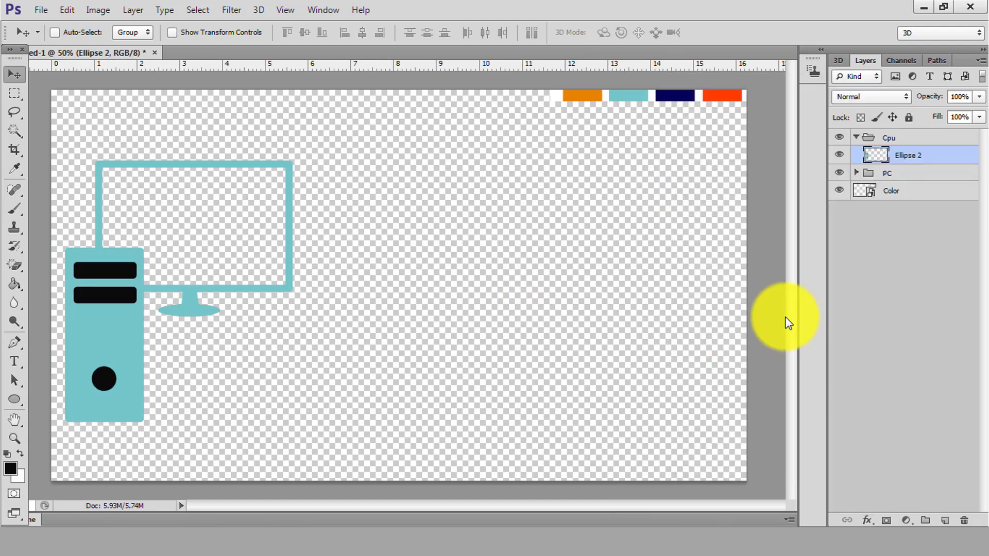
click(840, 154)
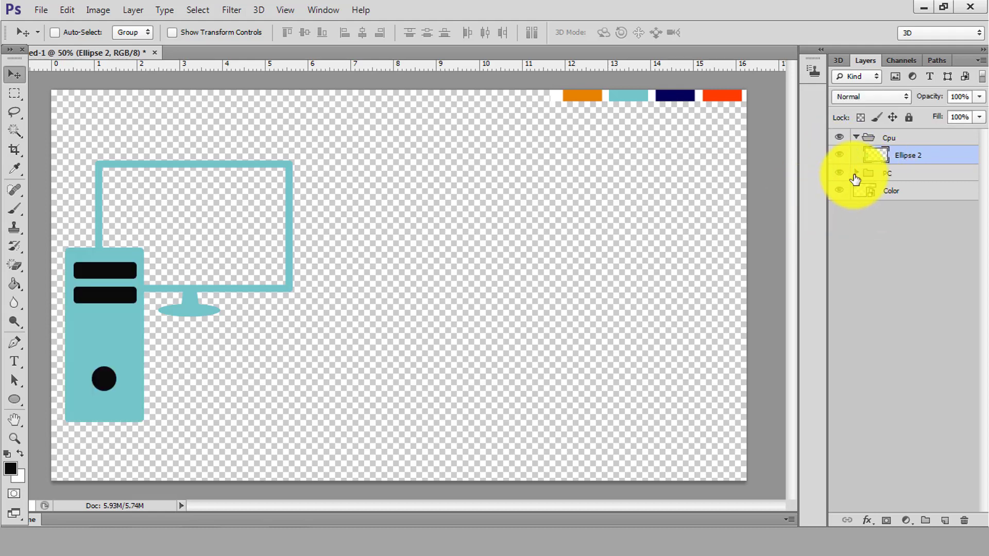
Expand the PC group and select its Rounded Rectangle 1 layer
click(856, 173)
click(891, 234)
right_click(891, 234)
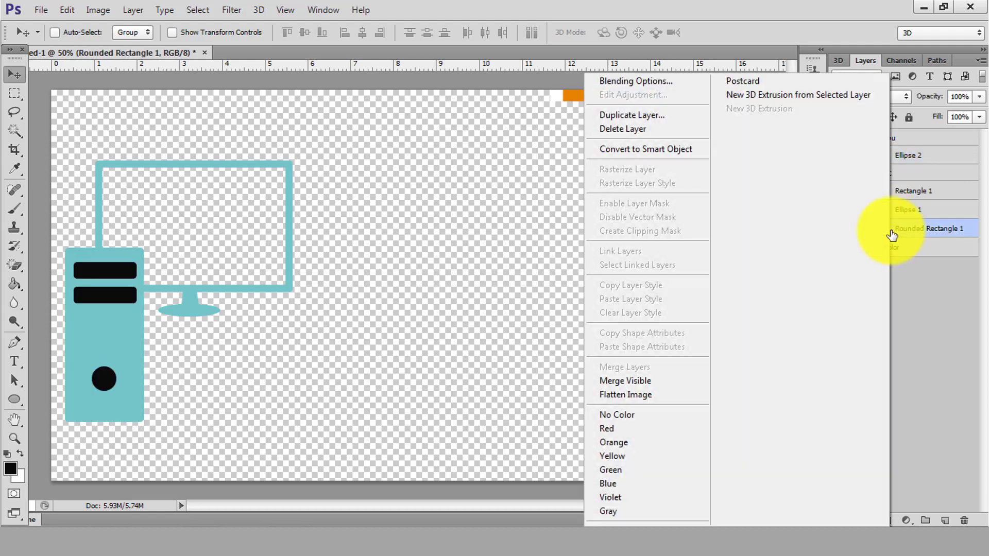
click(947, 340)
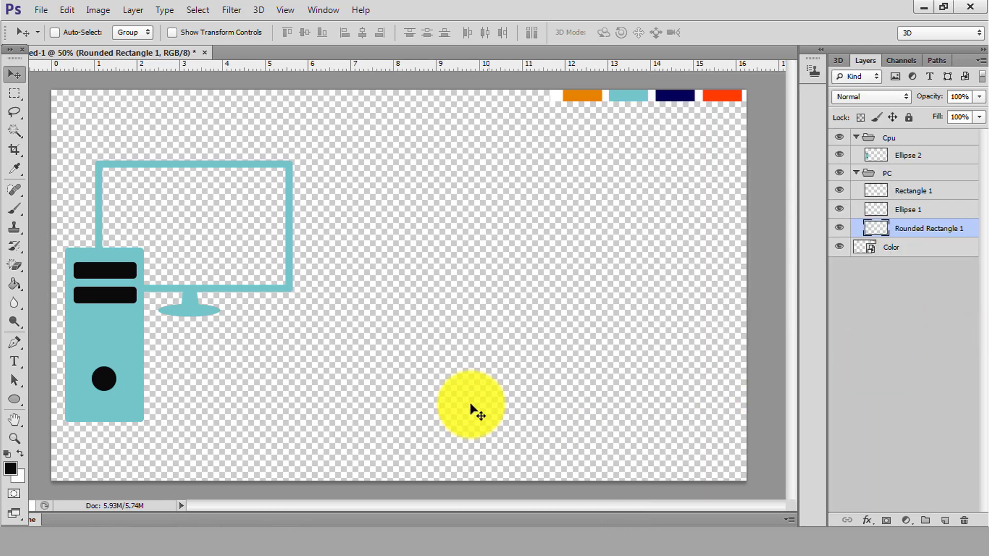
Inspect Rounded Rectangle 1 and marquee-check the area around the CPU tower, then deselect
click(861, 175)
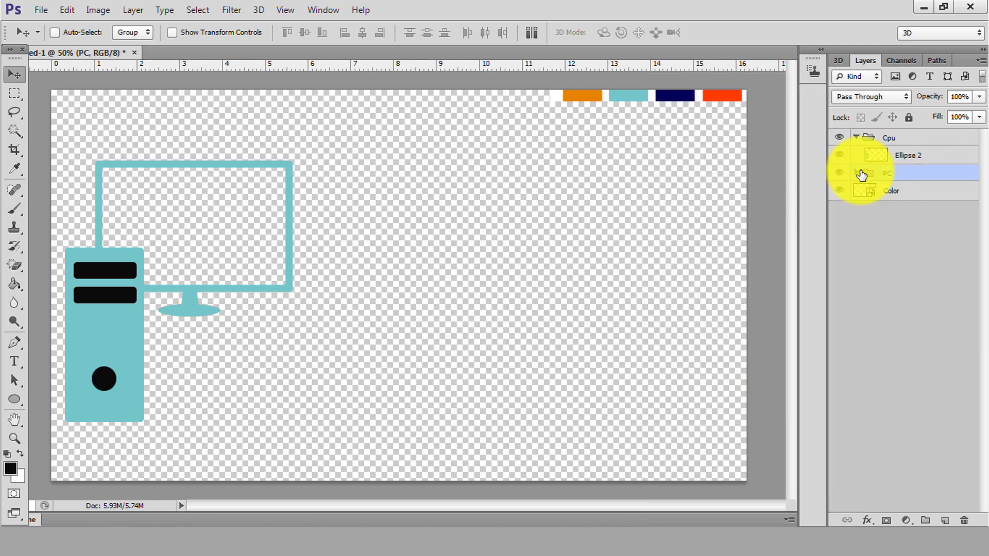
click(924, 233)
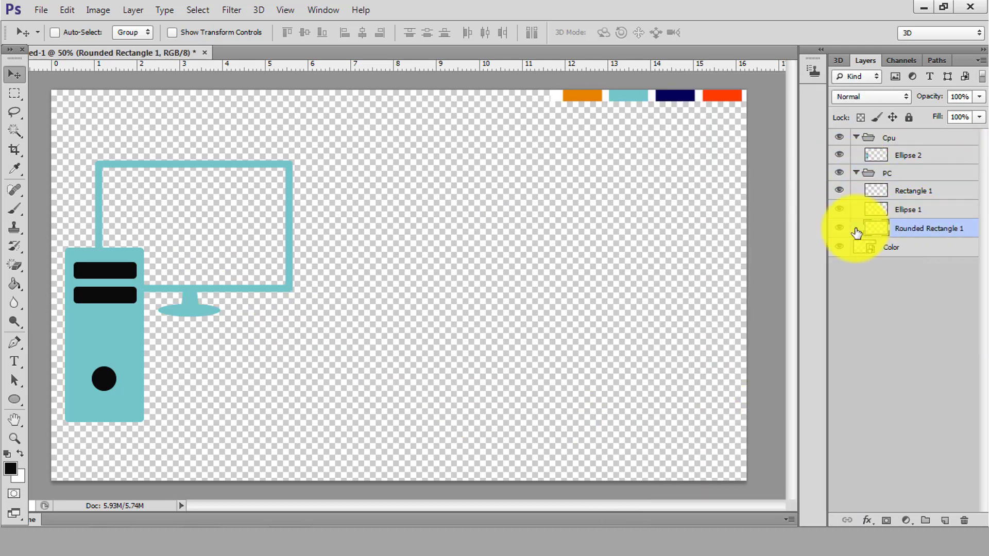
click(839, 228)
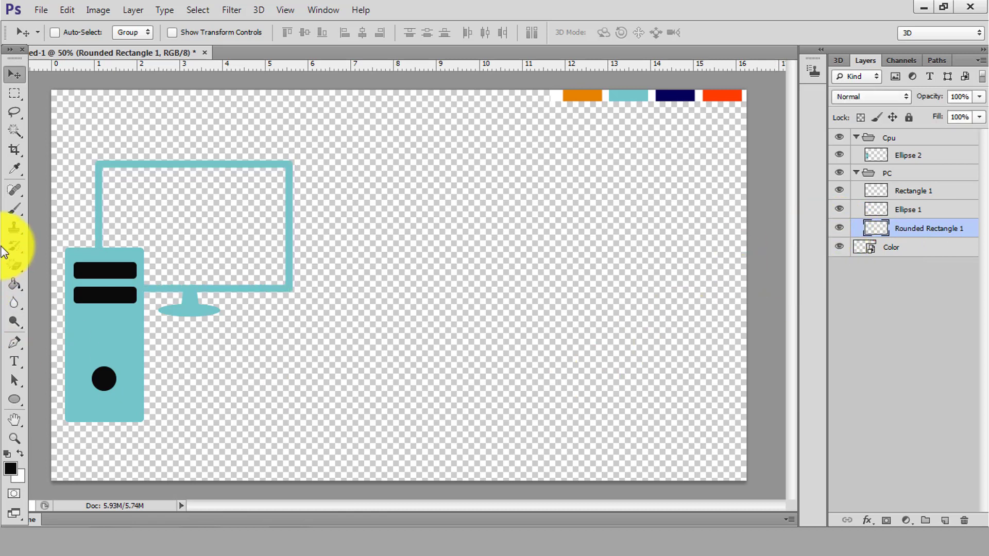
click(14, 93)
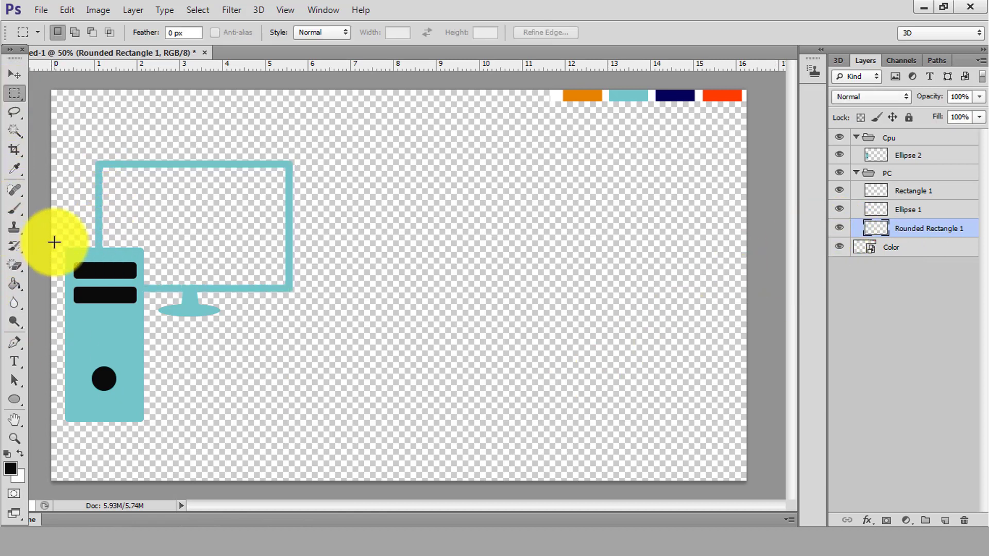
drag(54, 242, 148, 434)
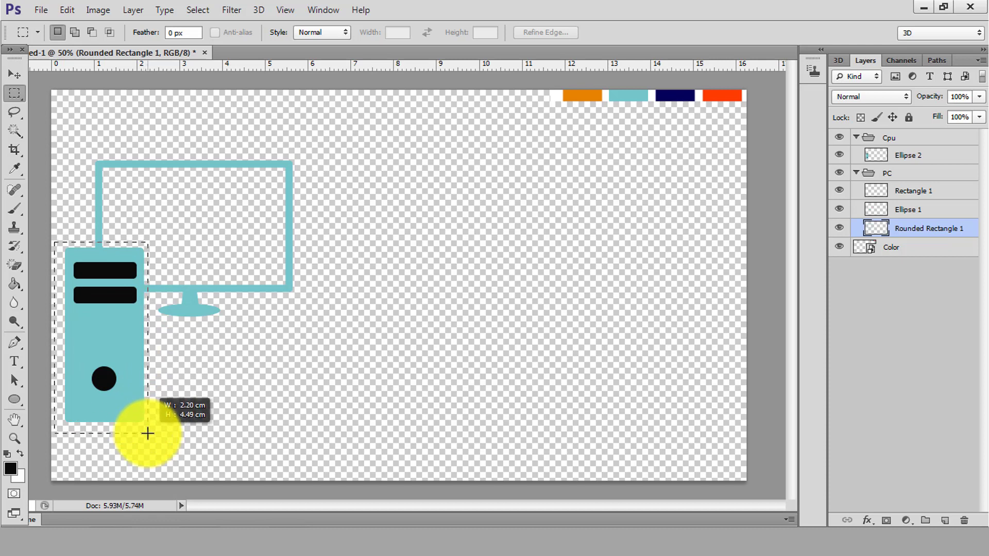
drag(148, 434, 149, 434)
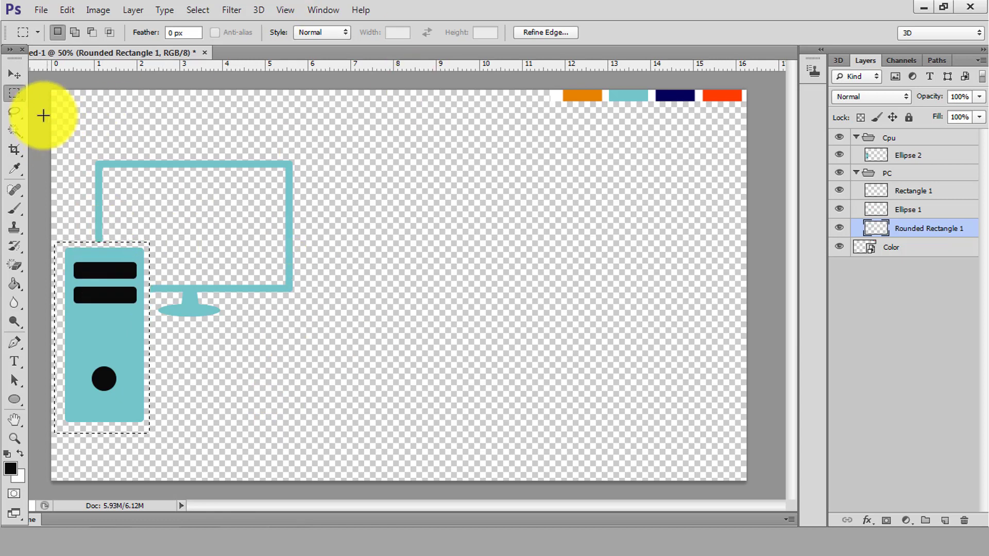
click(14, 79)
key(ctrl+d)
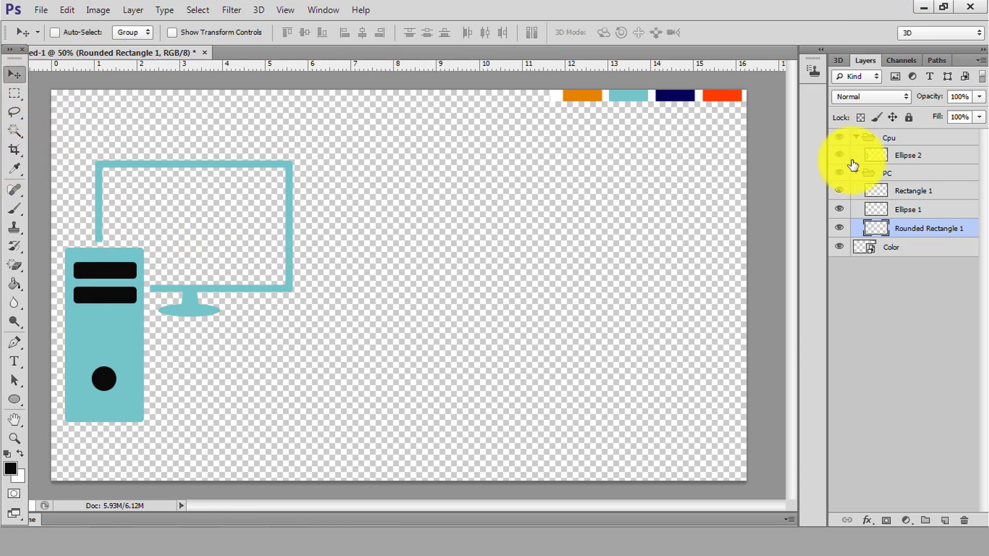
Magic-erase the tower's black slot and round button on Ellipse 2, then add an empty layer
click(856, 138)
click(862, 157)
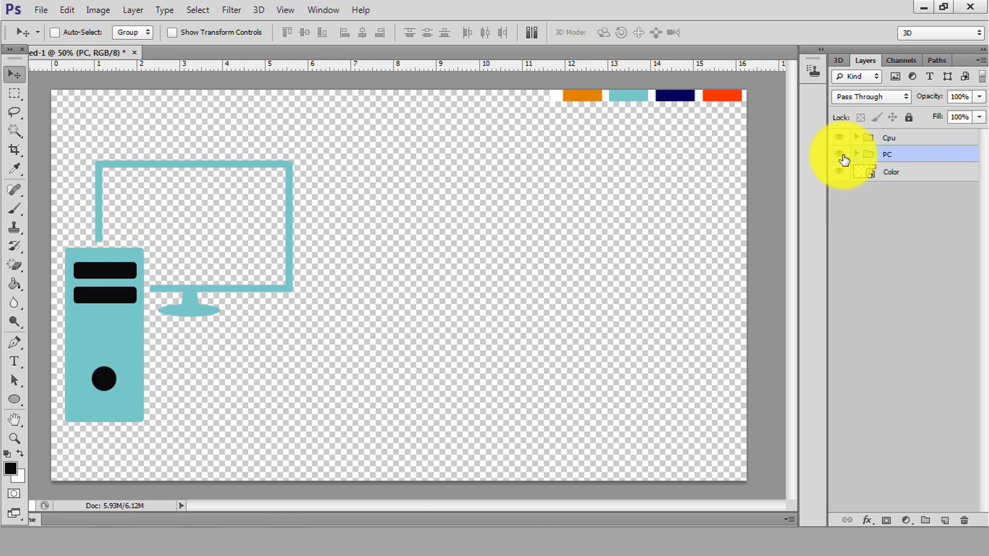
click(857, 137)
click(900, 155)
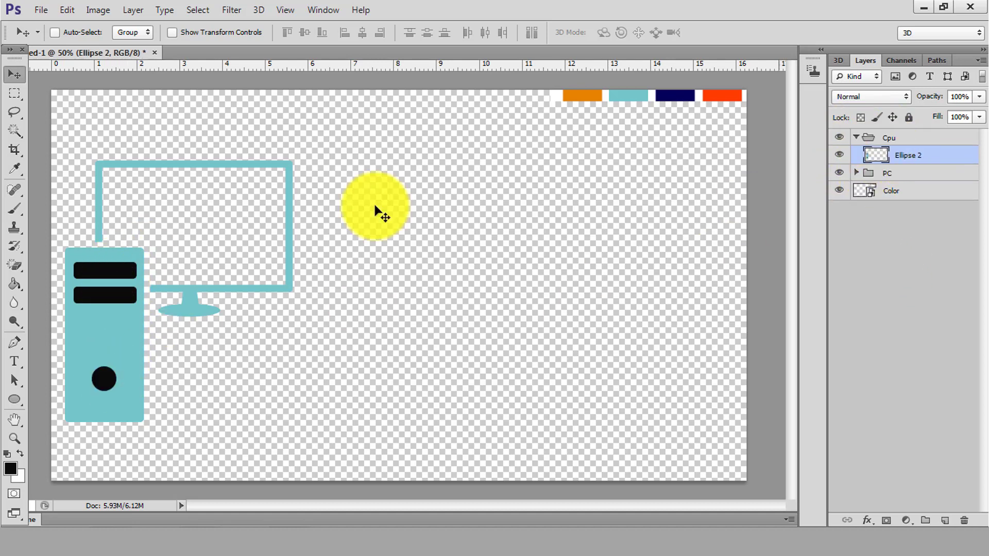
click(18, 263)
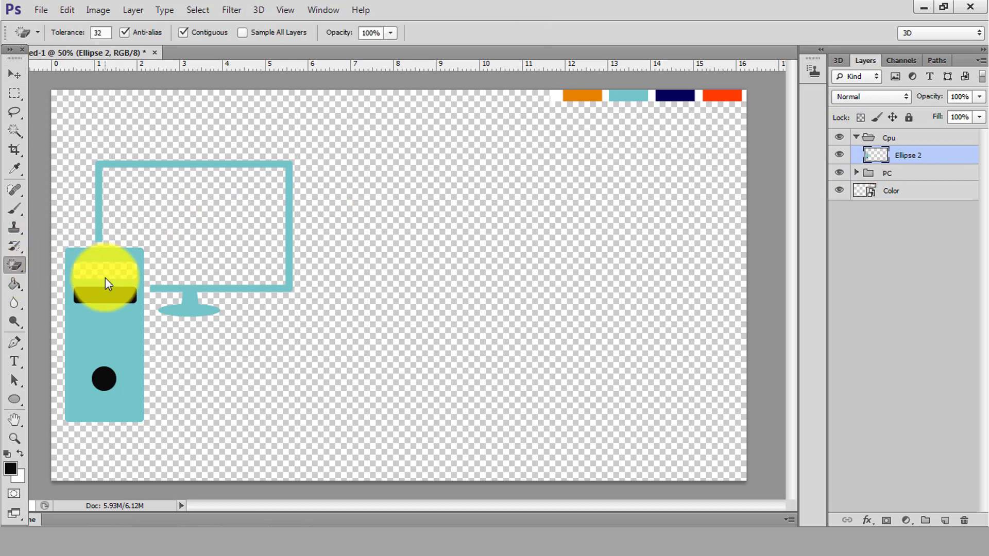
click(109, 295)
click(104, 381)
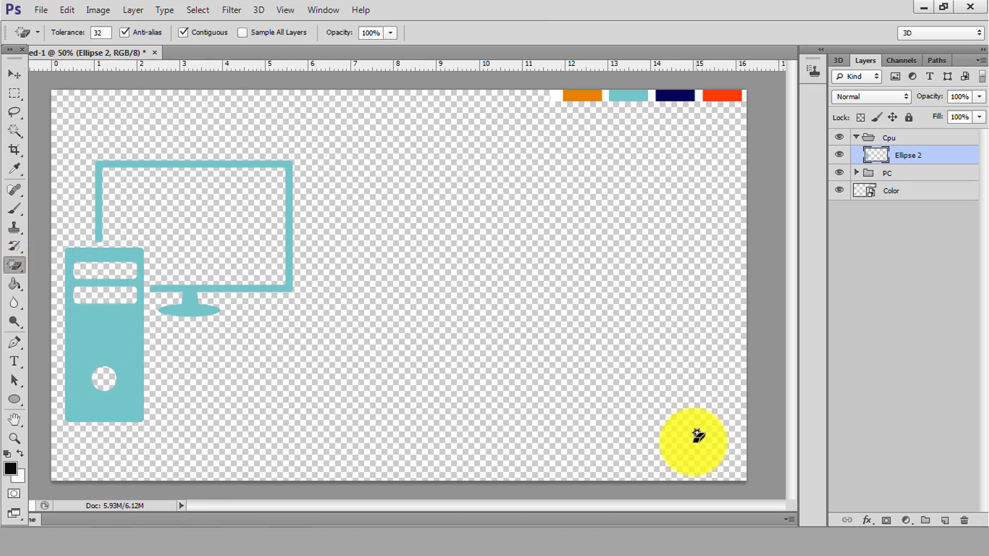
click(946, 522)
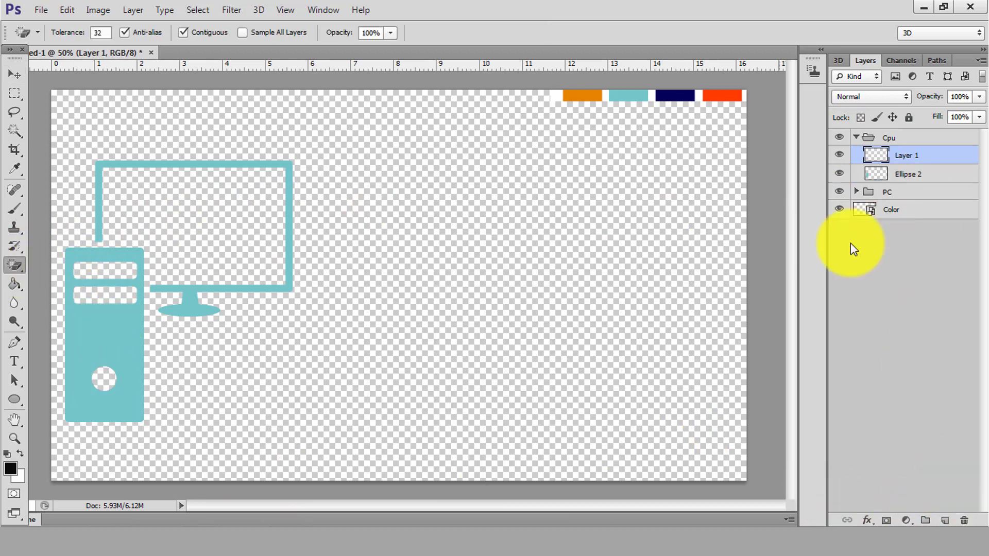
Draw a small circle in the tower's button hole filled with red-orange ff3c00
click(15, 400)
click(70, 427)
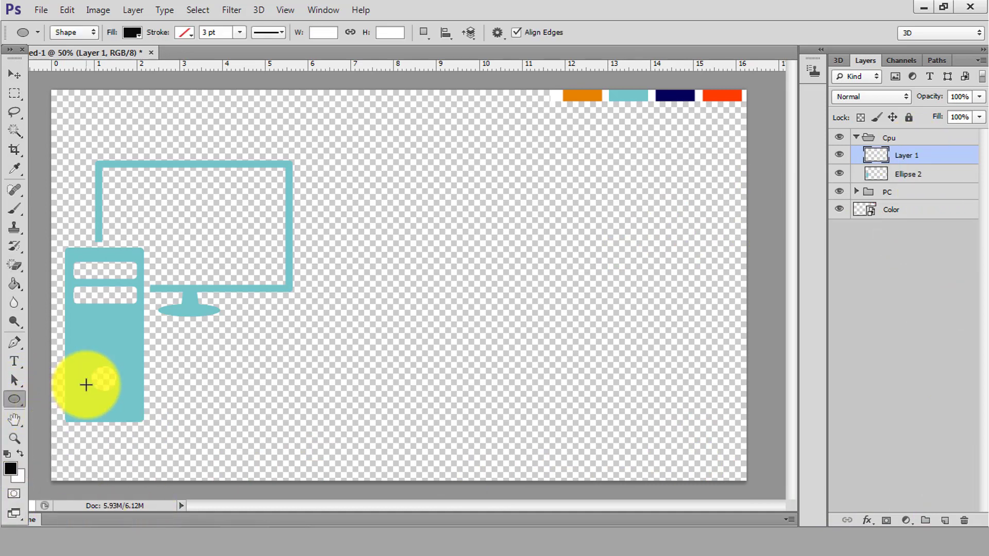
drag(99, 377, 108, 393)
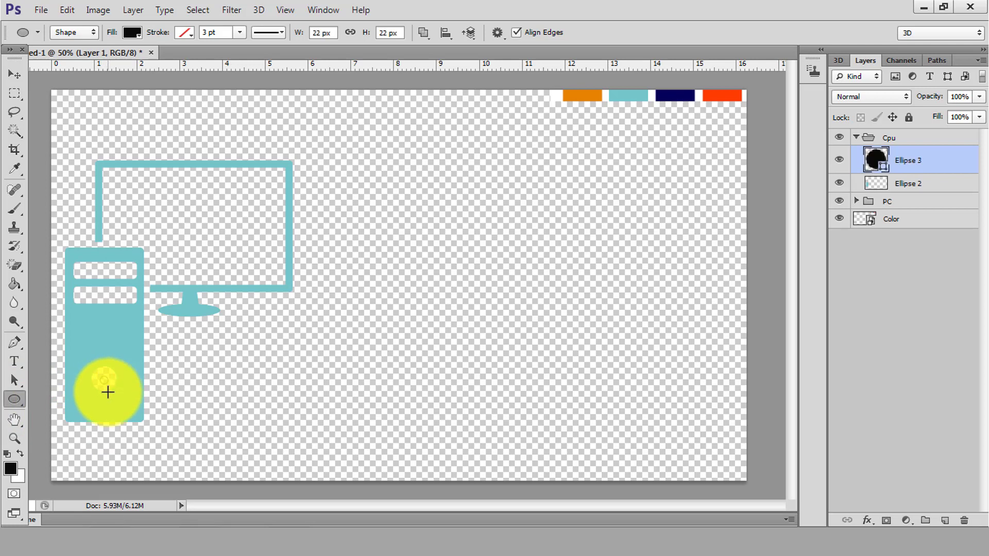
click(132, 33)
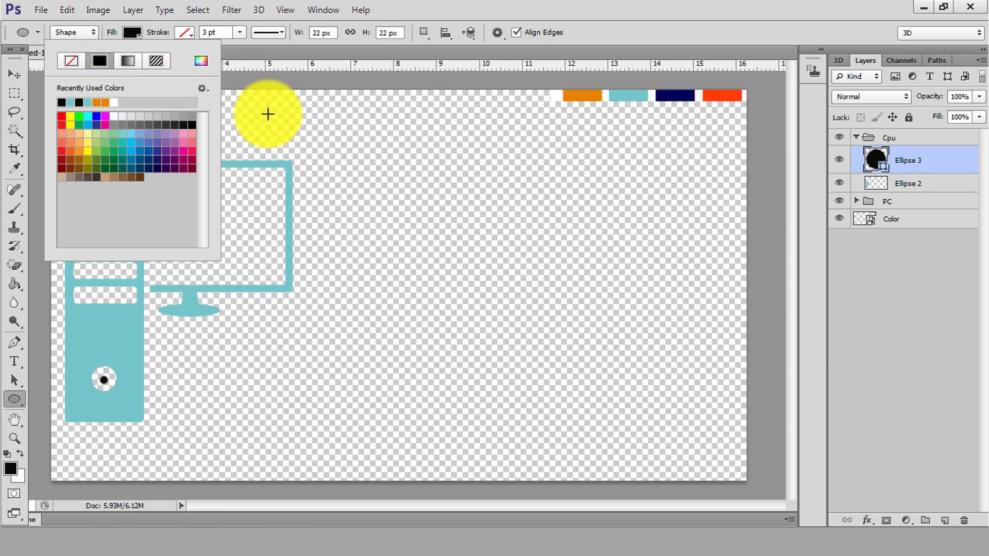
click(201, 62)
click(722, 95)
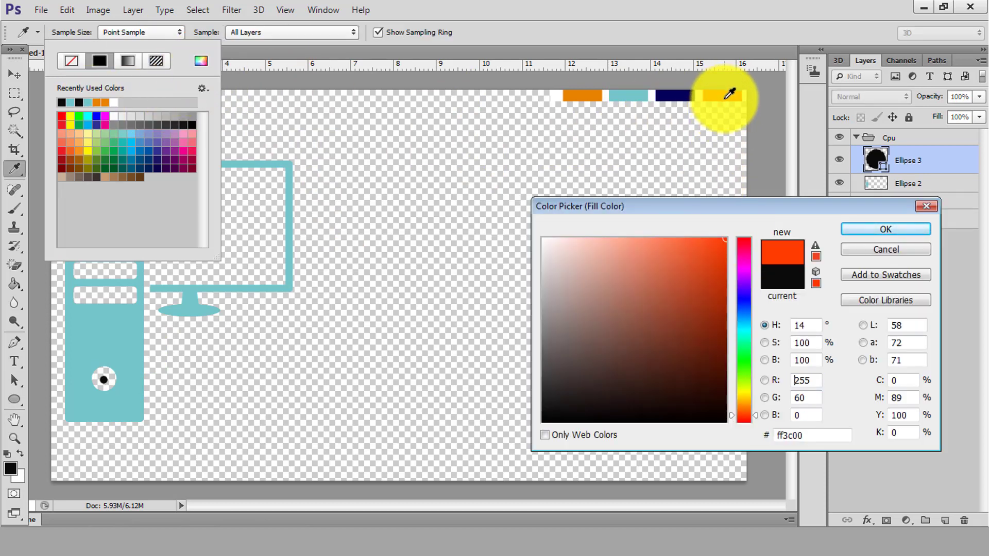
click(892, 235)
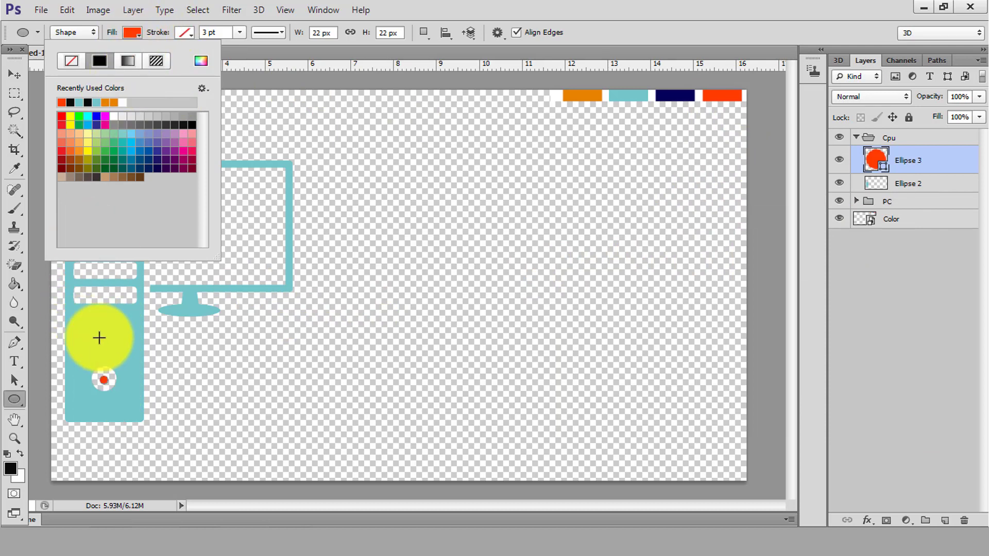
click(288, 52)
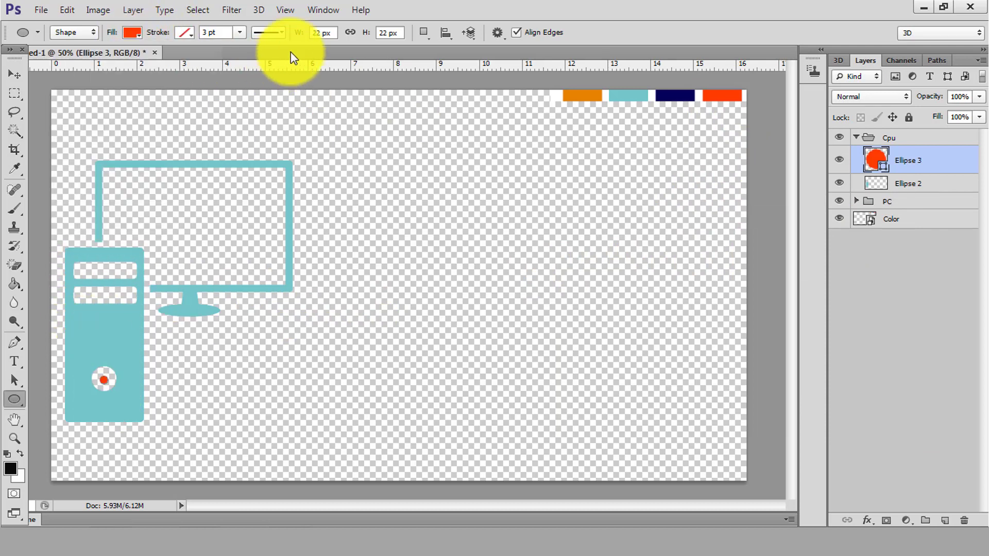
Scale the red-orange circle up to about 164 percent and apply it
key(ctrl+t)
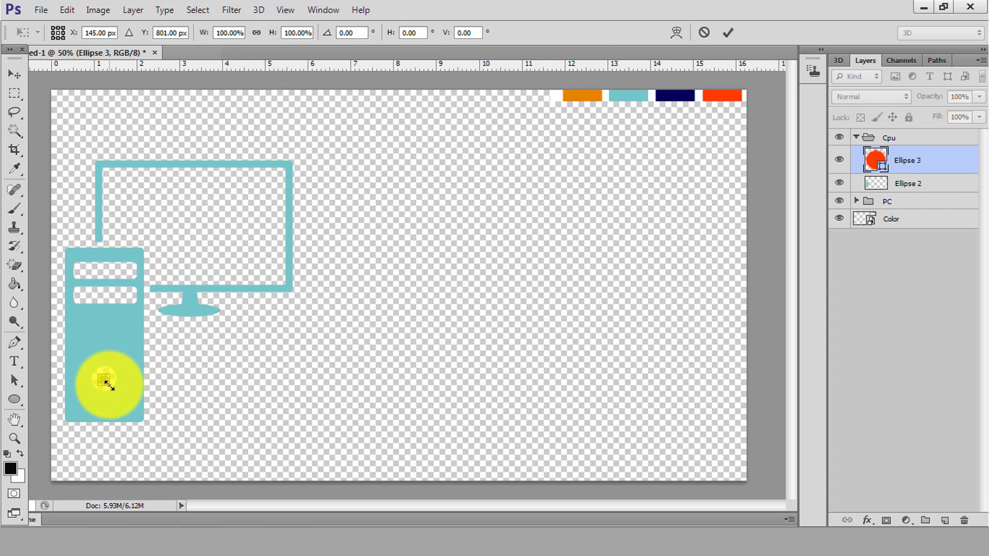
drag(106, 383, 111, 388)
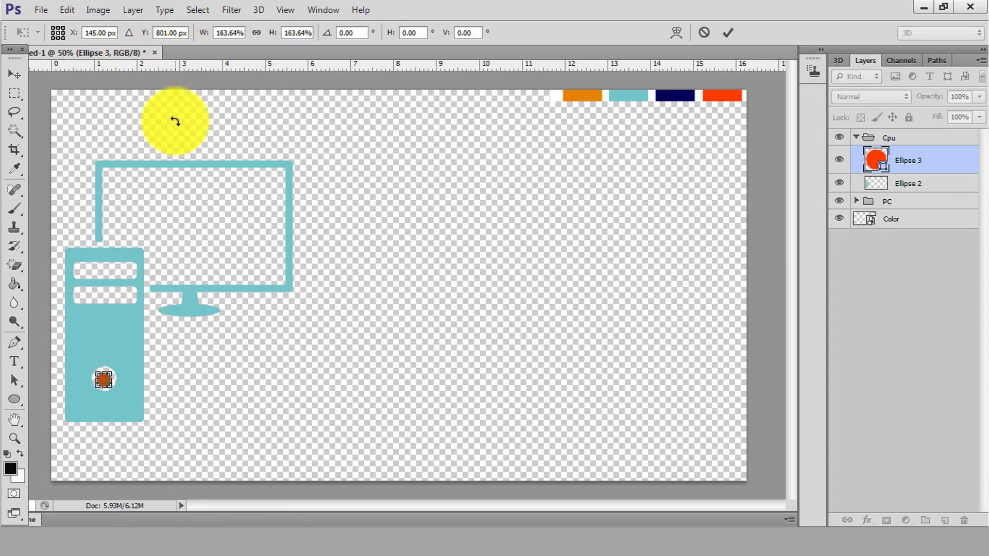
click(13, 77)
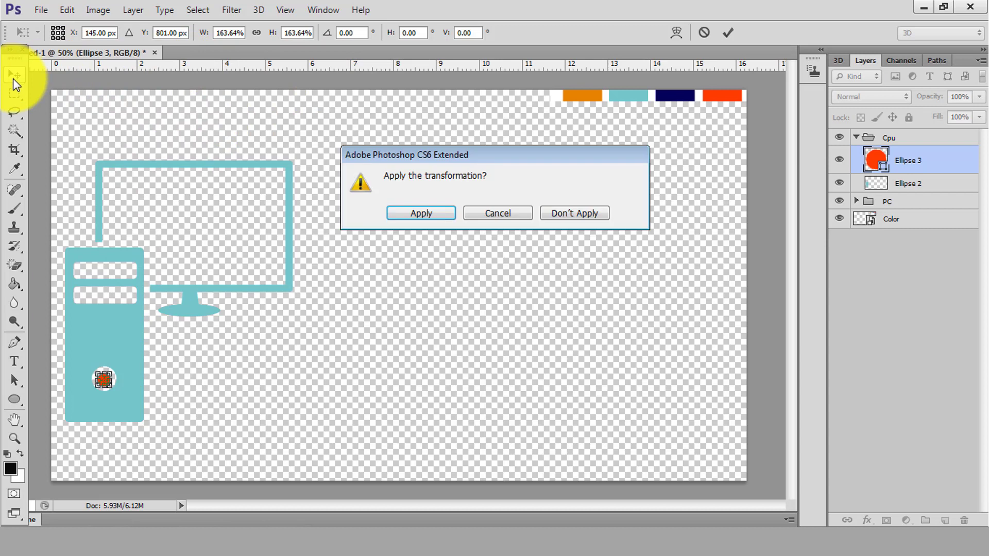
click(429, 213)
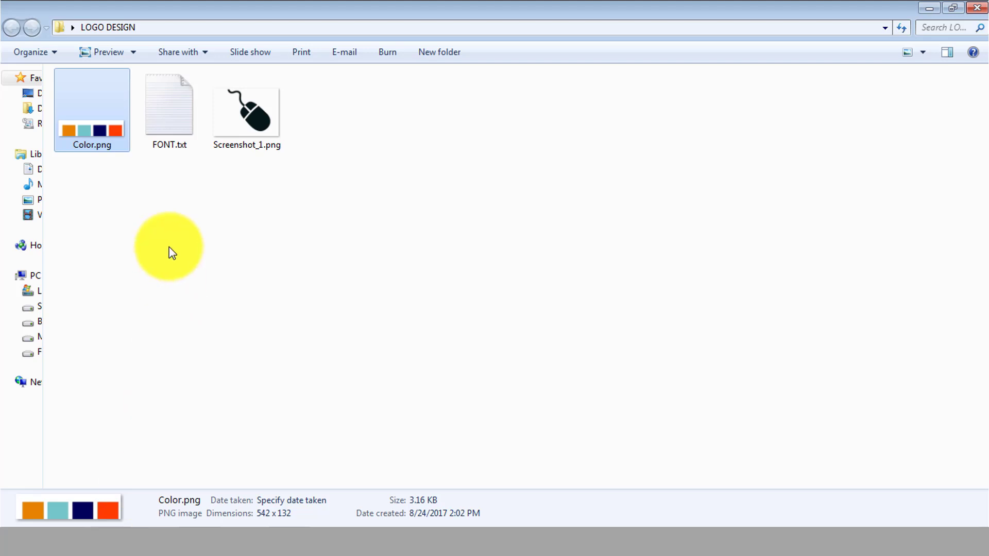
Drag Screenshot_1.png from the LOGO DESIGN folder onto the Photoshop canvas
mouse_move(252, 115)
mouse_down()
mouse_move(260, 211)
mouse_move(231, 407)
mouse_up()
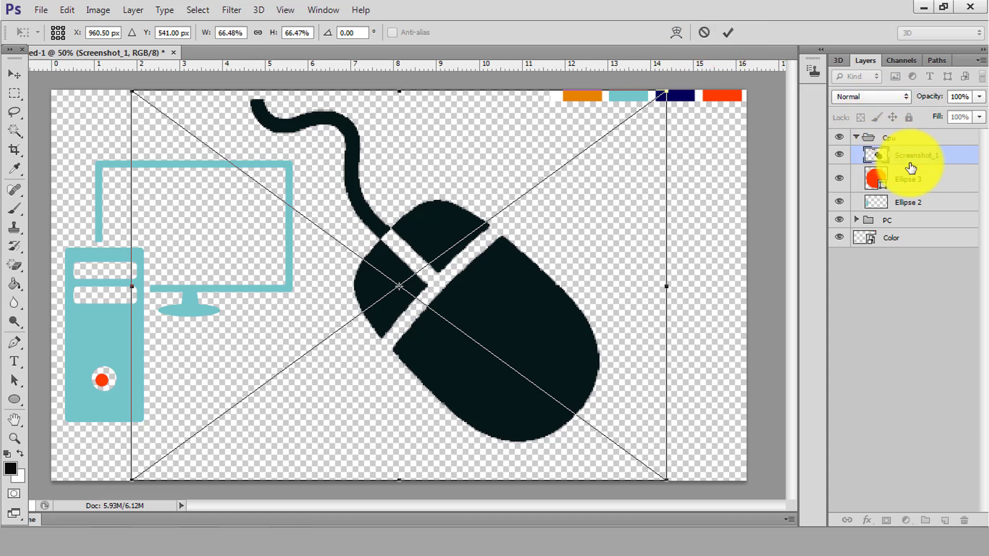
Commit the placed mouse image and move Screenshot_1 out of the Cpu group to the top
click(729, 32)
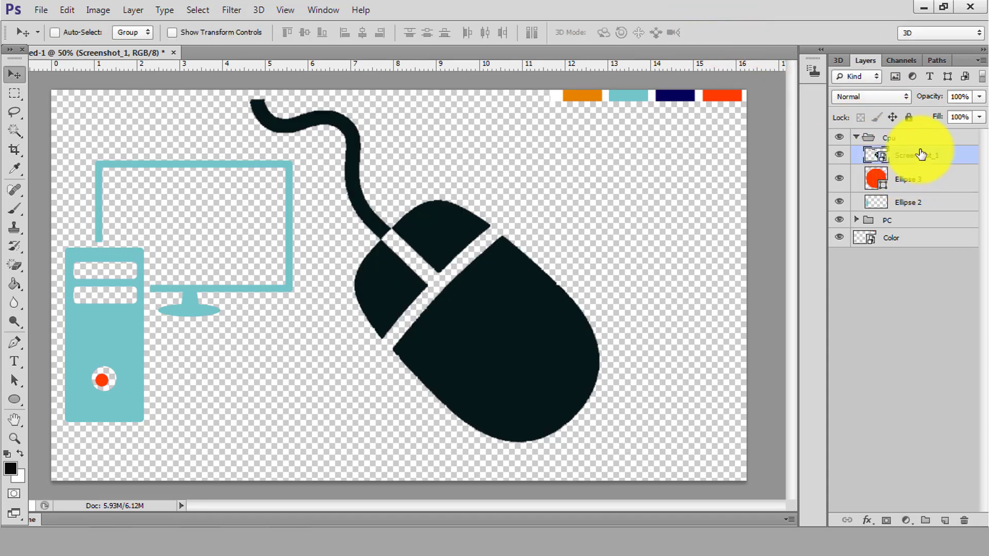
drag(915, 166, 905, 130)
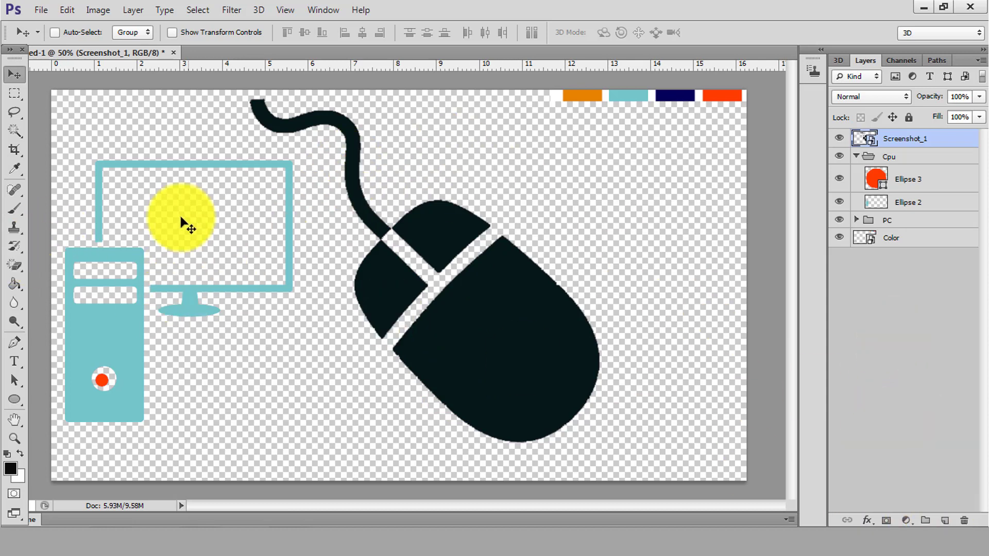
click(15, 133)
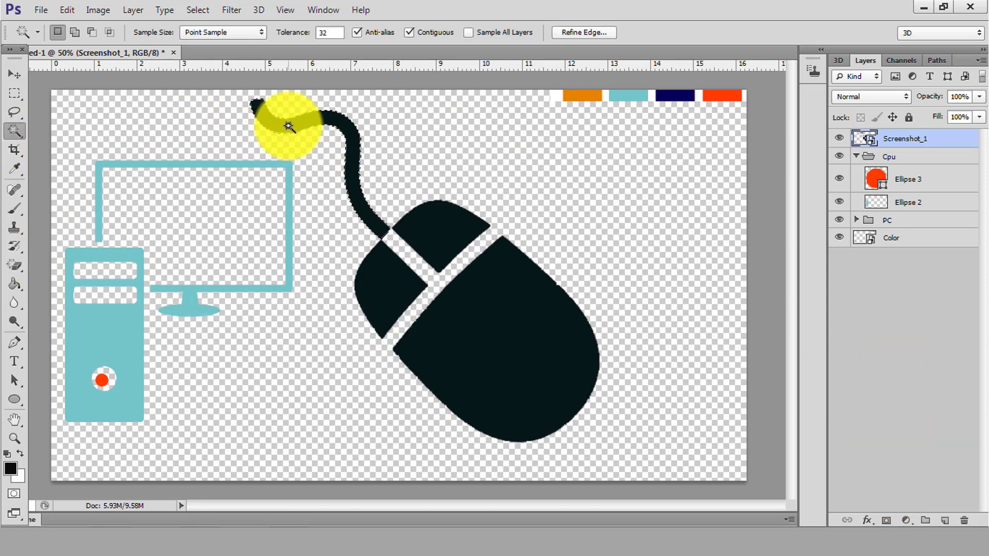
click(17, 287)
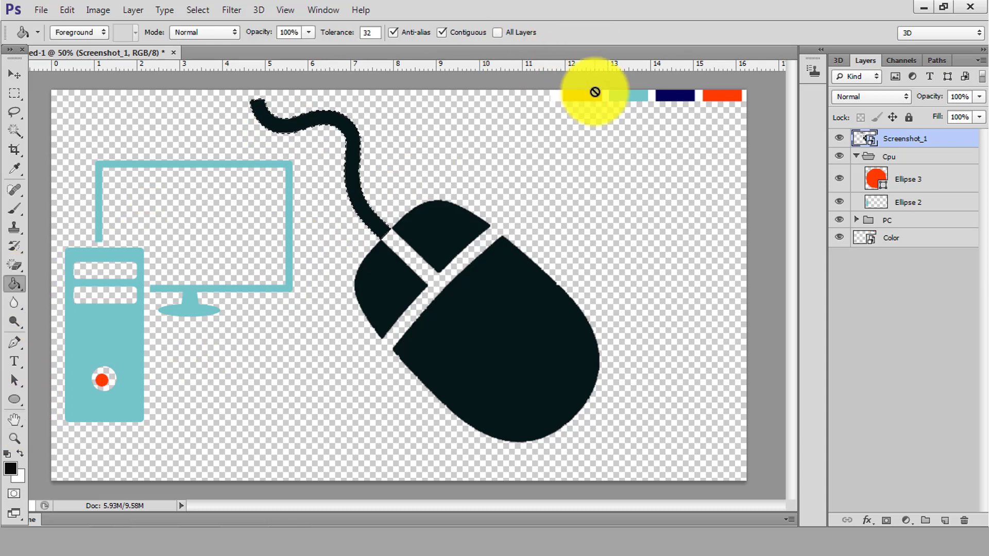
Rasterize the mouse image and fill its cable with the palette's teal
click(15, 169)
click(631, 89)
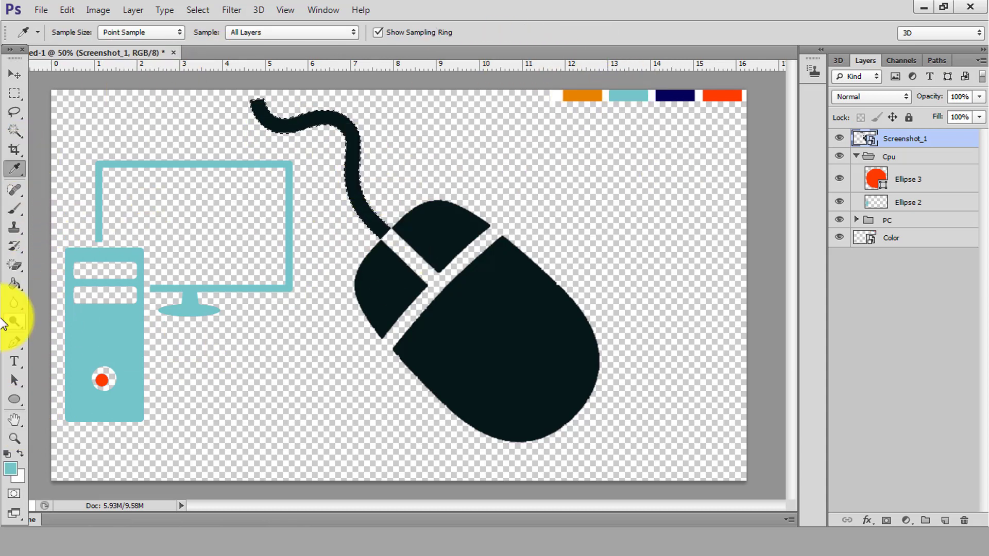
click(9, 278)
click(342, 144)
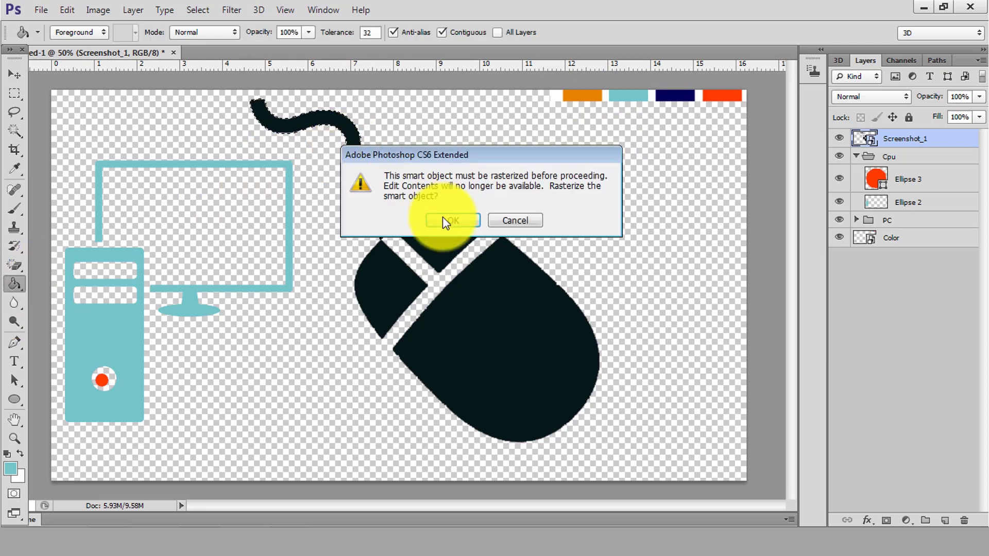
click(469, 219)
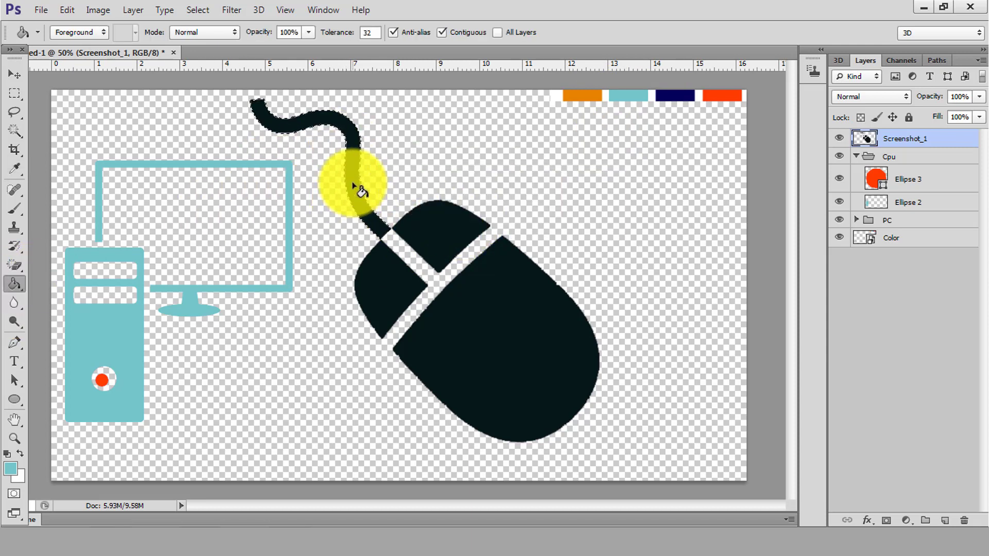
click(351, 181)
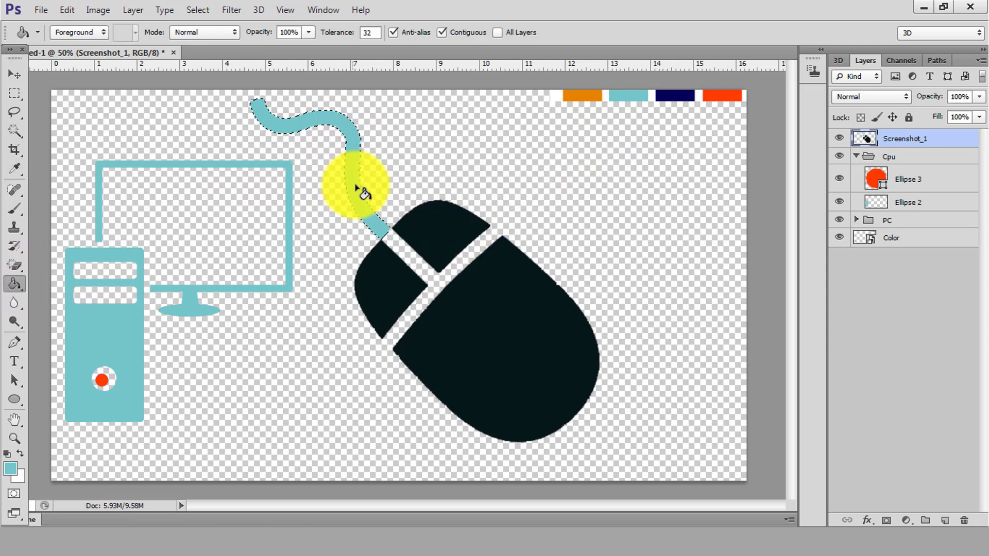
click(15, 131)
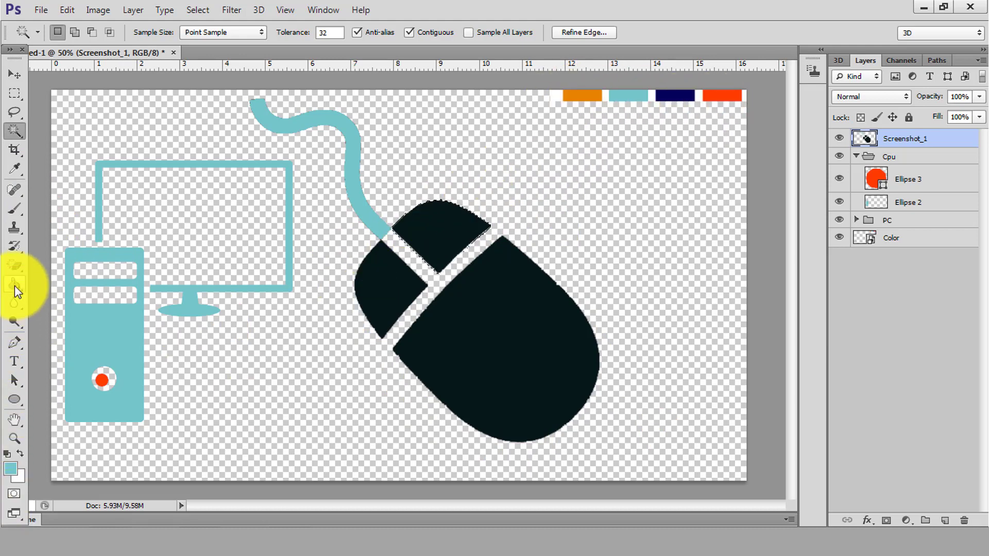
Recolor the mouse's upper and left buttons red from the red swatch
click(16, 466)
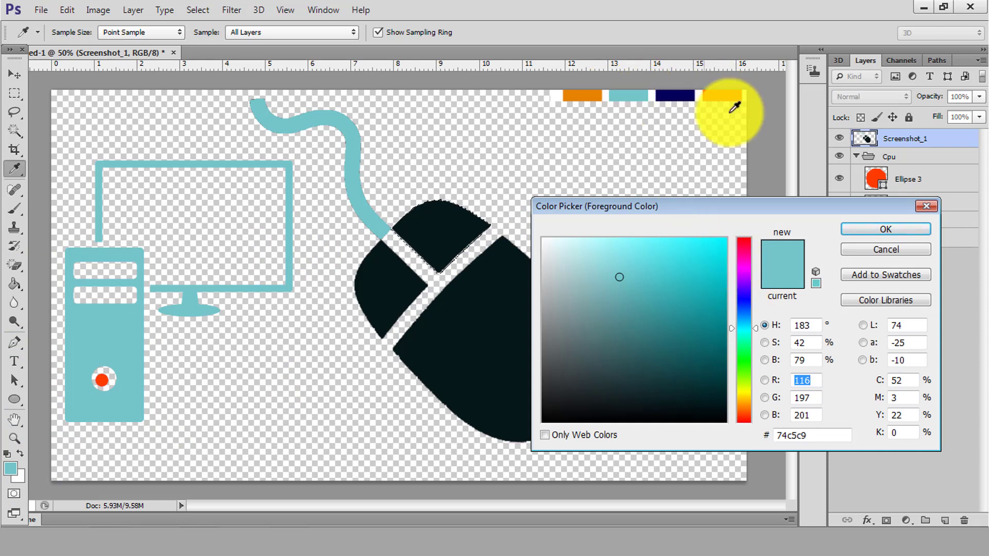
click(727, 96)
click(886, 230)
key(w)
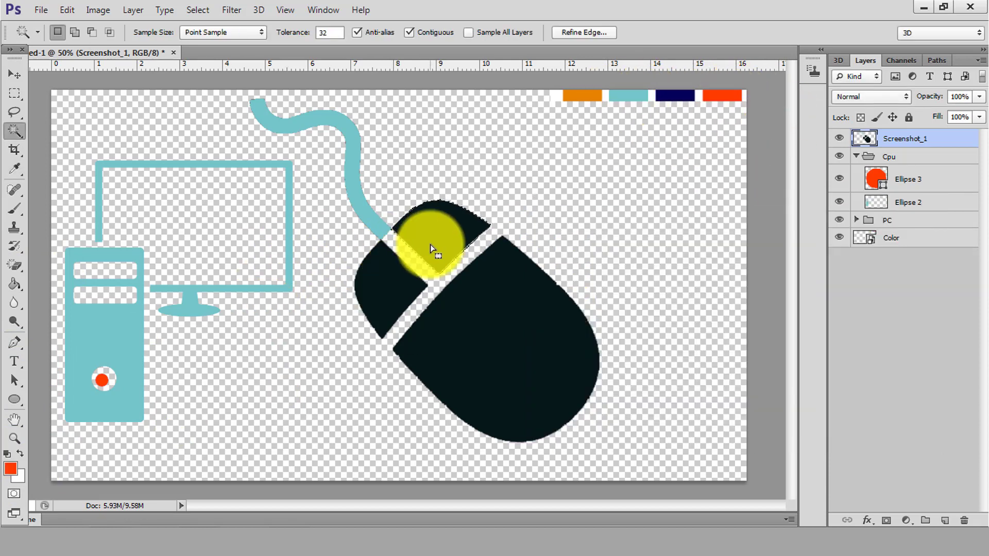
click(14, 284)
click(419, 249)
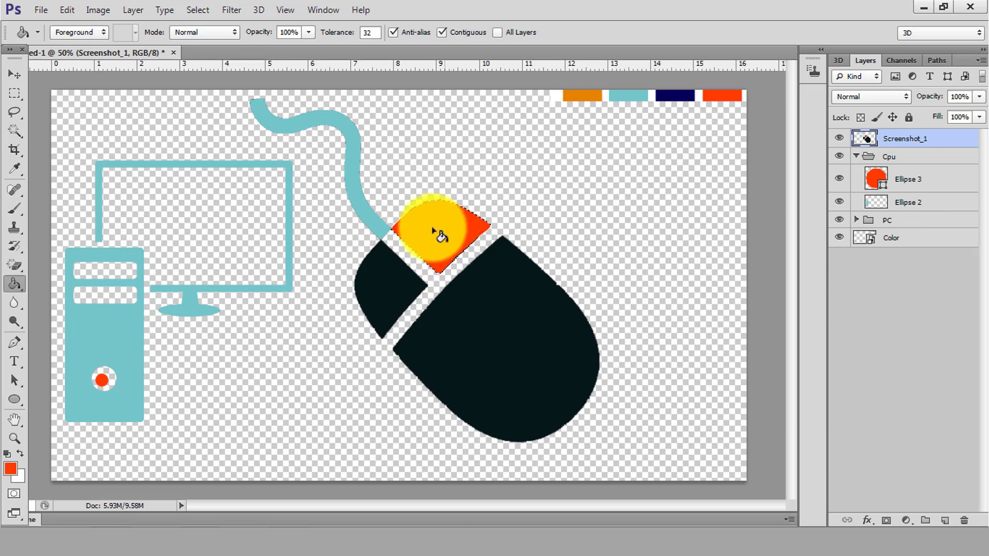
click(15, 131)
click(385, 296)
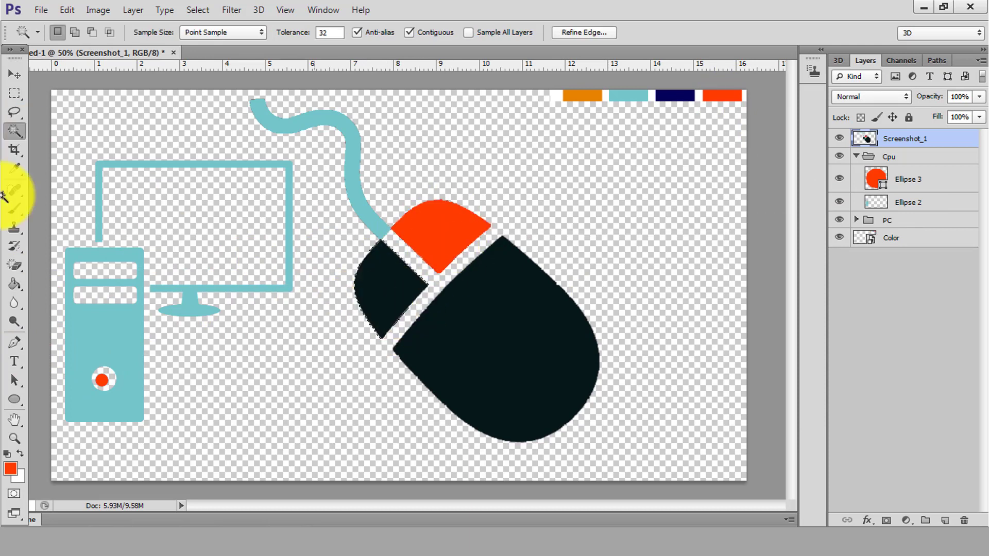
click(16, 288)
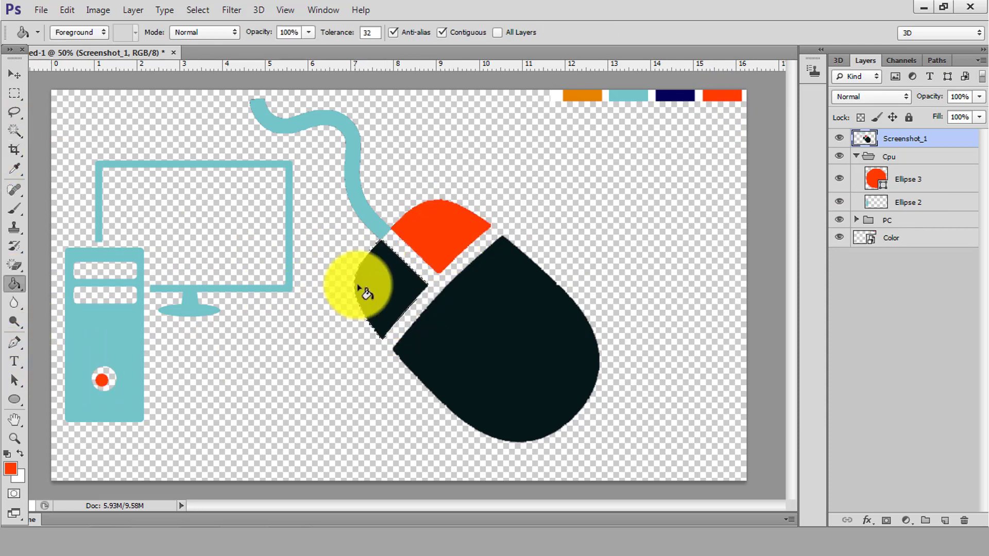
click(370, 289)
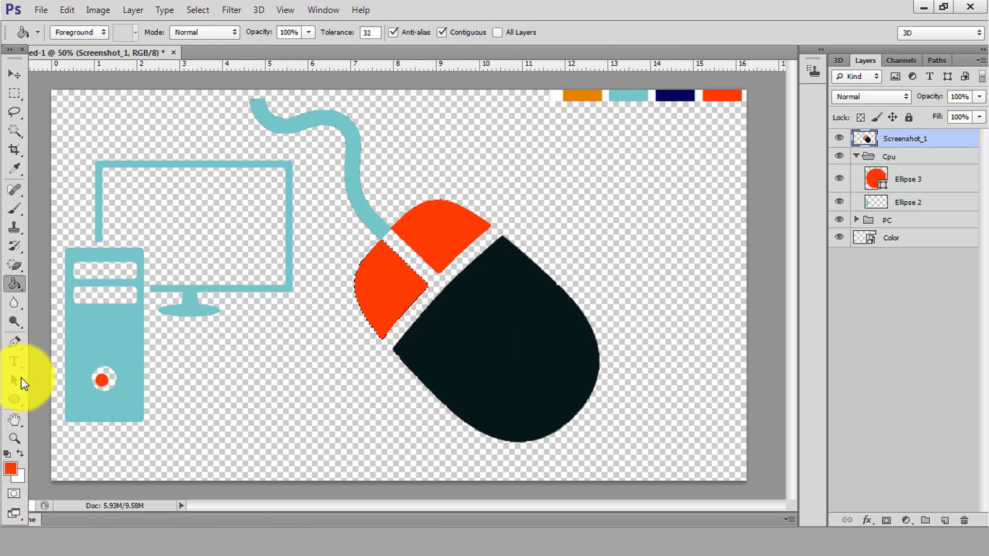
Fill the black mouse body with orange sampled from the orange swatch
click(15, 131)
click(375, 286)
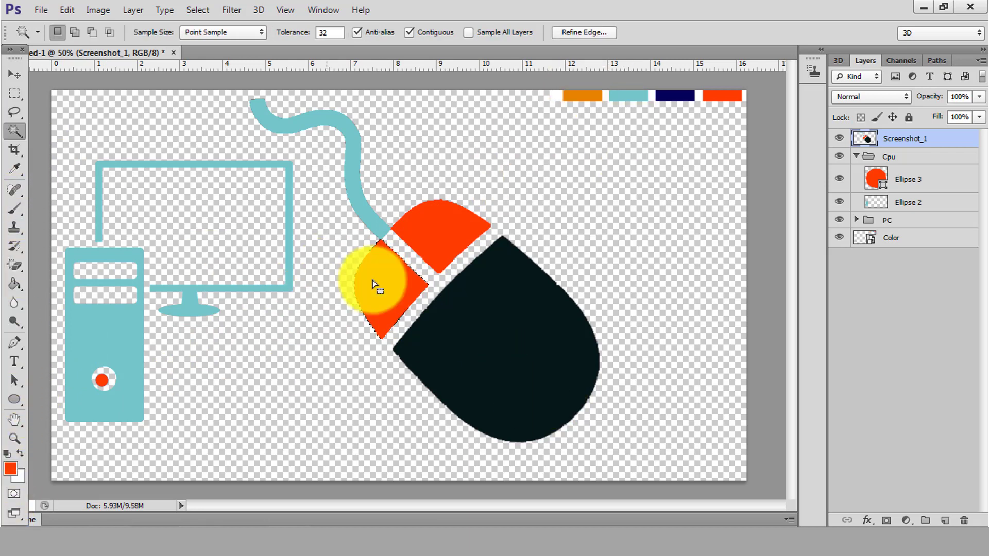
click(504, 354)
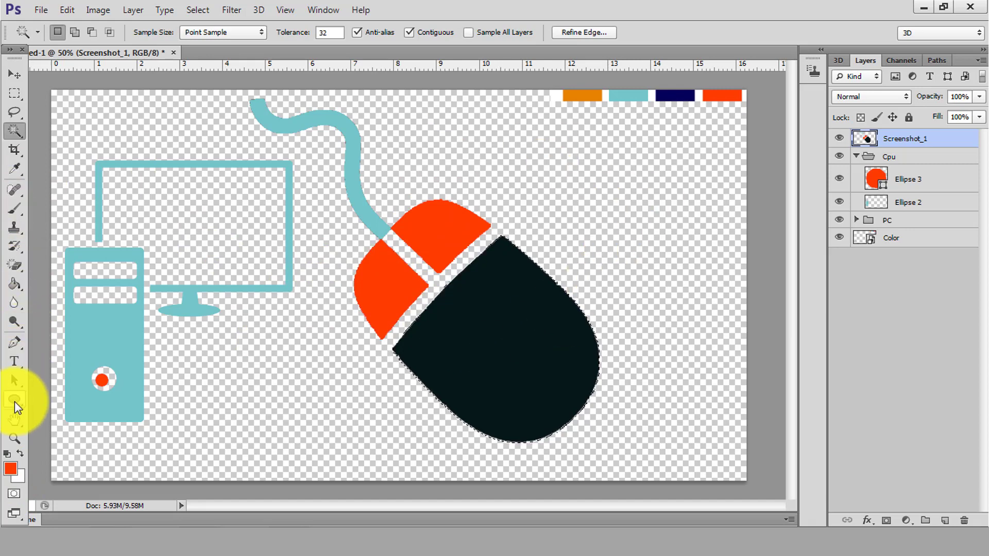
click(15, 283)
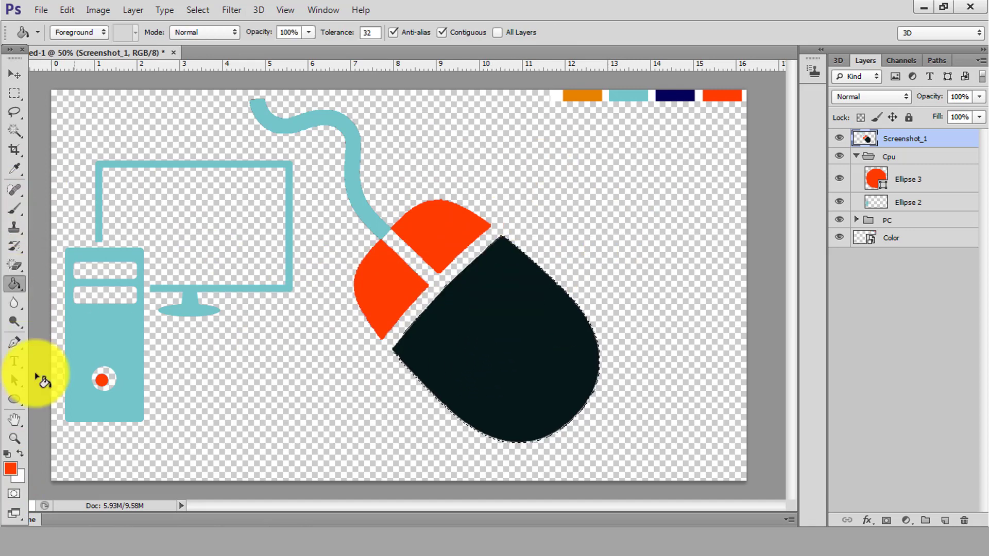
click(11, 468)
click(586, 95)
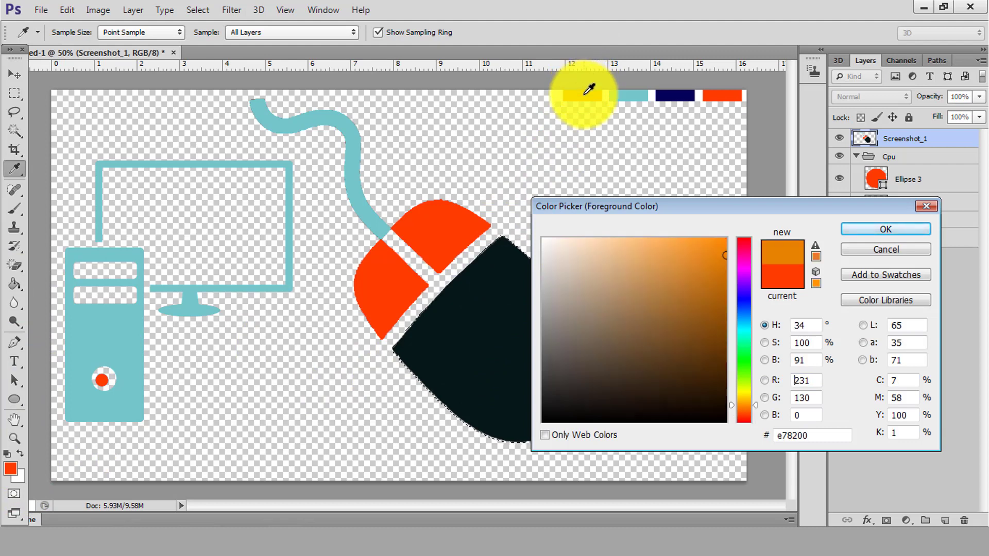
click(885, 230)
click(552, 348)
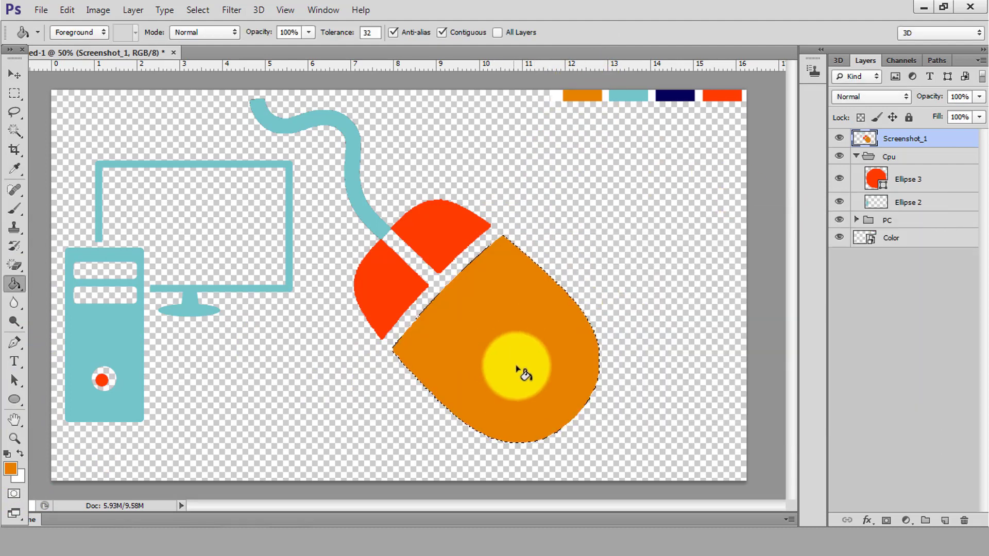
Shrink the mouse to about a sixth and place it beside the tower's base
click(15, 74)
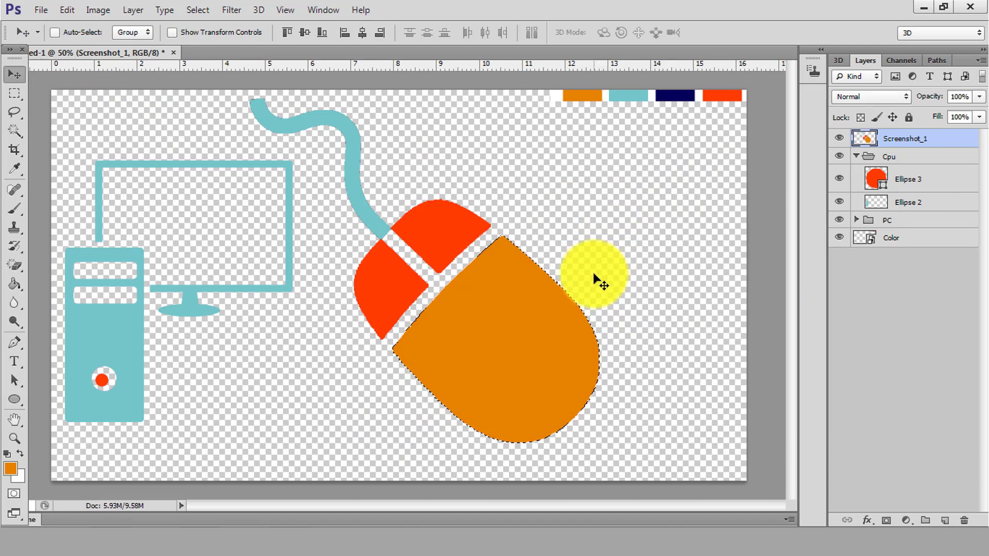
key(ctrl+d)
key(ctrl+t)
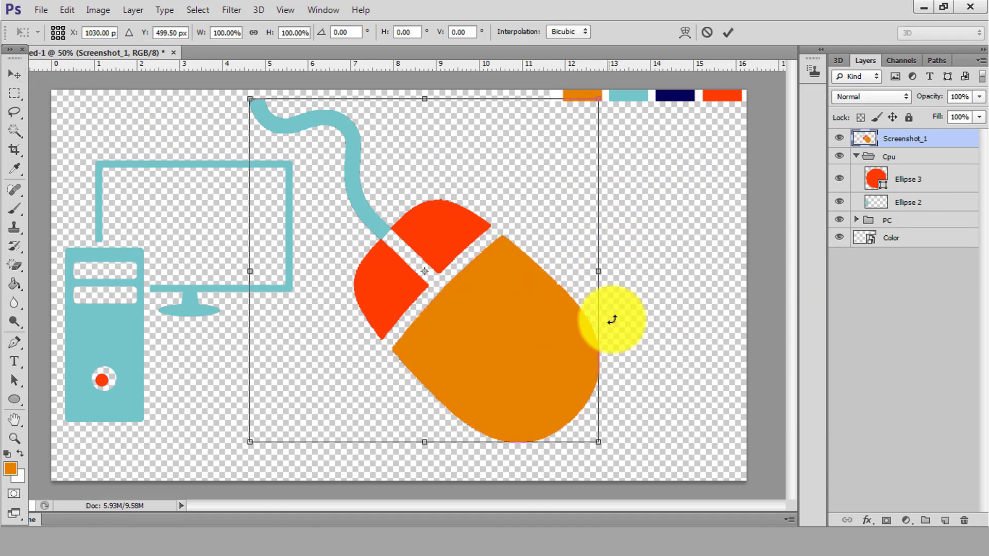
drag(598, 100, 453, 243)
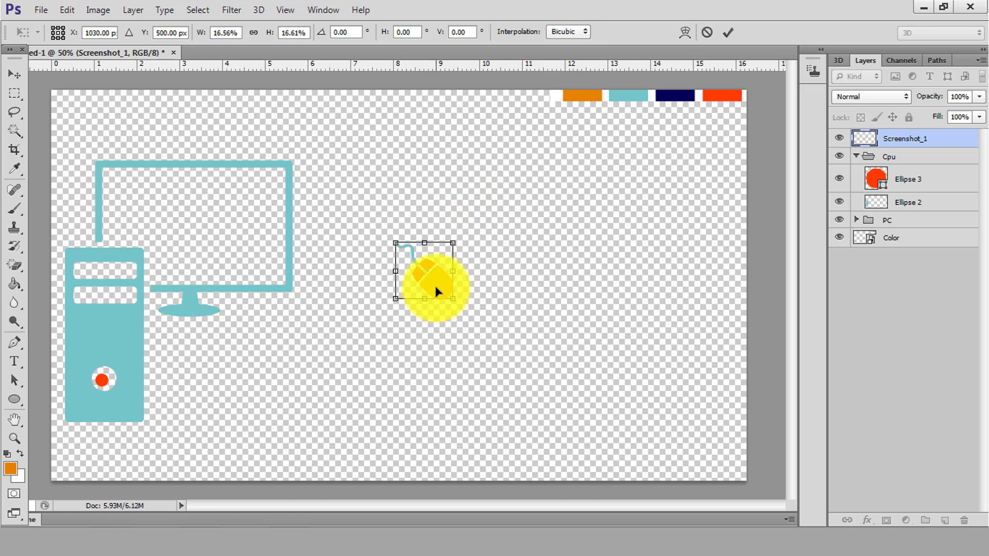
drag(436, 291, 177, 377)
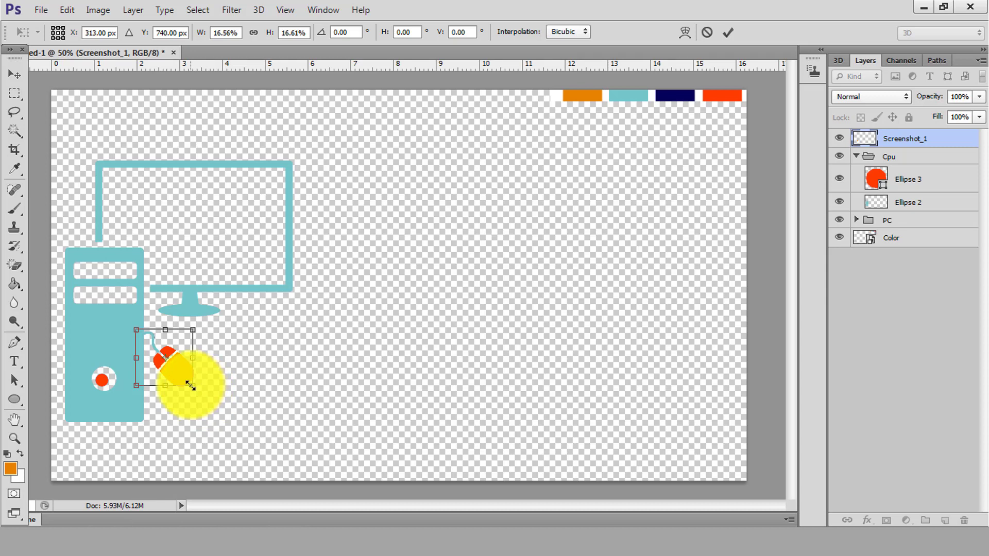
drag(190, 386, 187, 376)
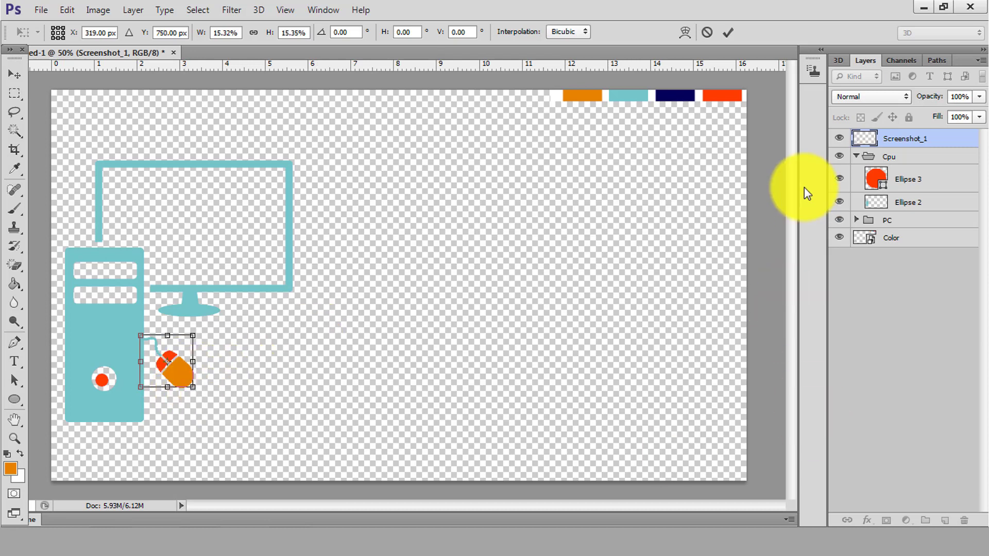
click(733, 34)
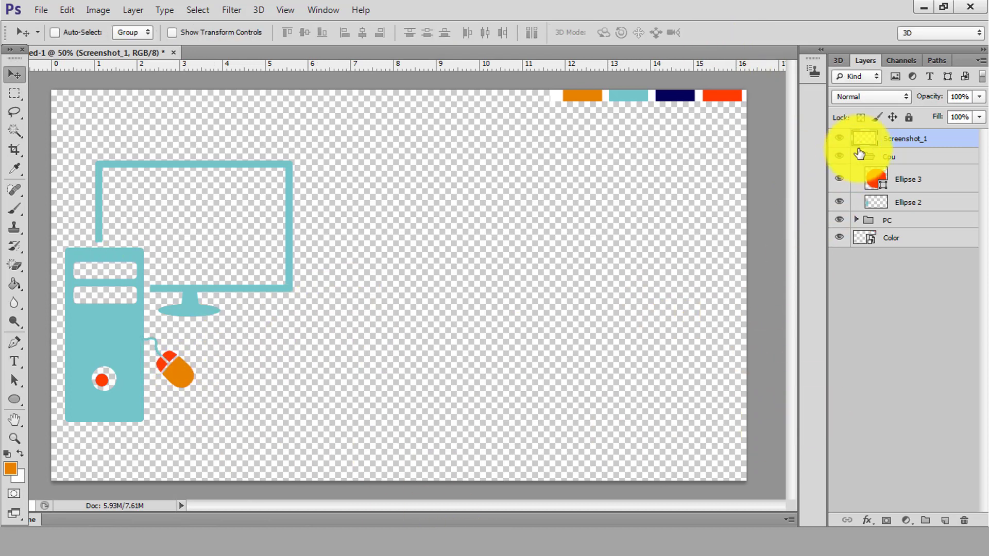
Put Screenshot_1 inside the Cpu group, collapse the group, and add an empty Layer 1 on top
drag(883, 137, 898, 192)
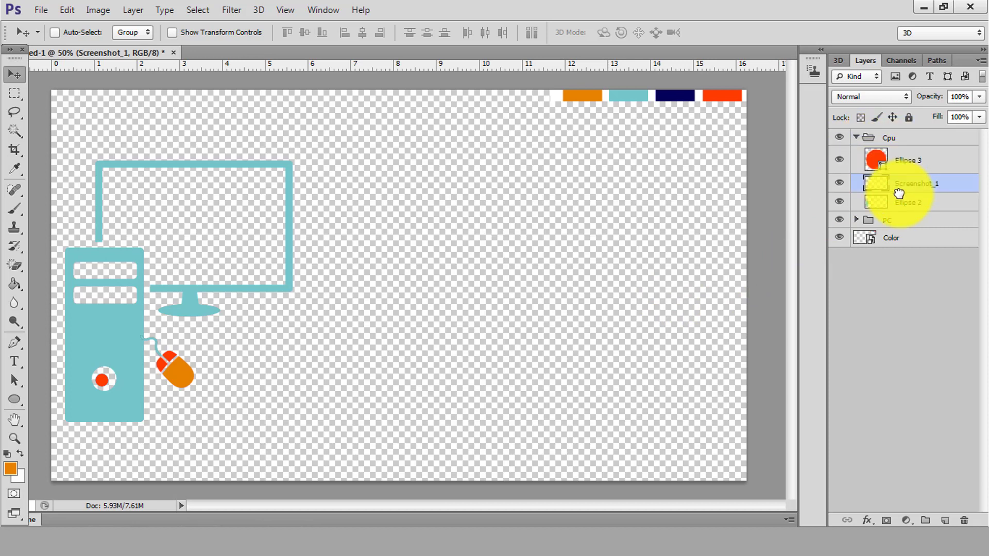
click(840, 182)
click(839, 237)
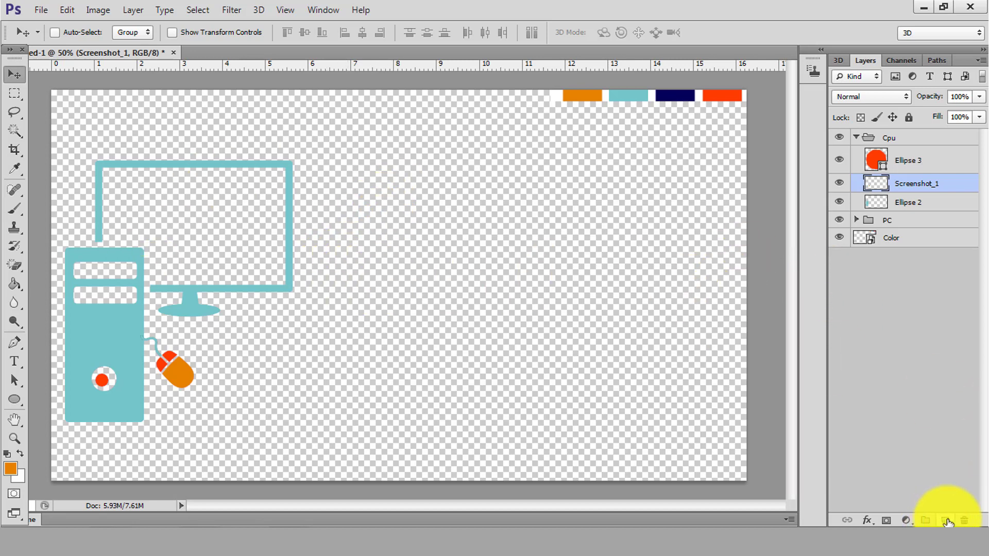
click(855, 138)
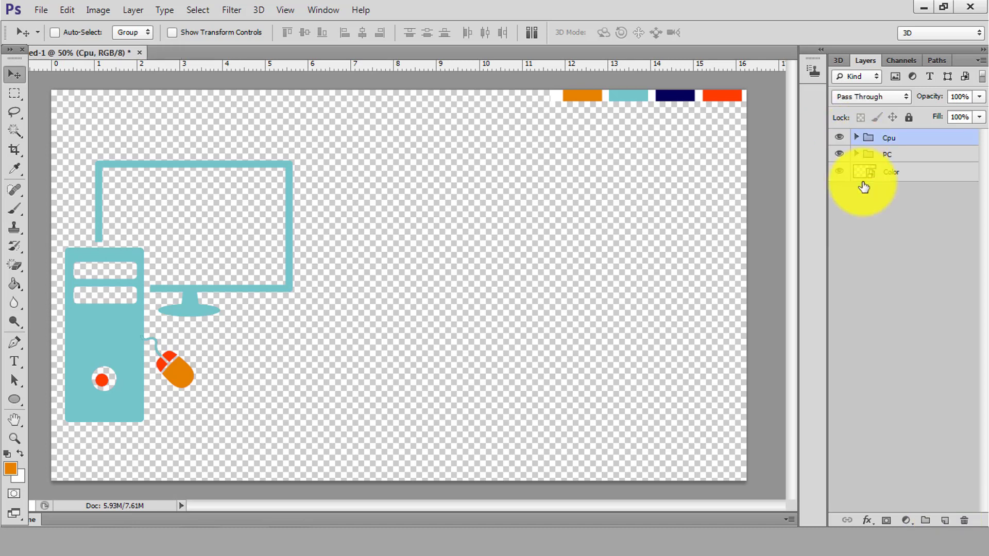
click(945, 520)
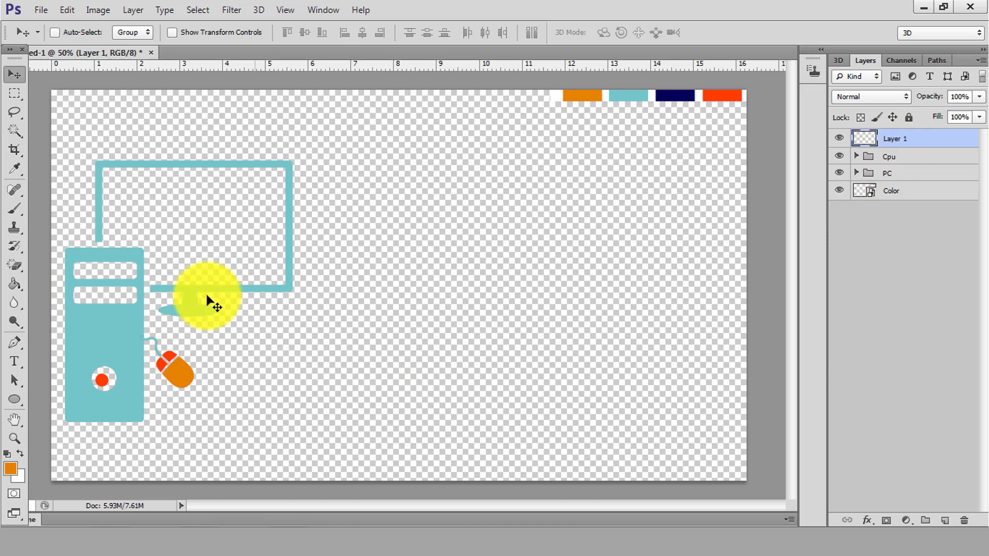
Type 'MG' to the right of the monitor in black
click(15, 361)
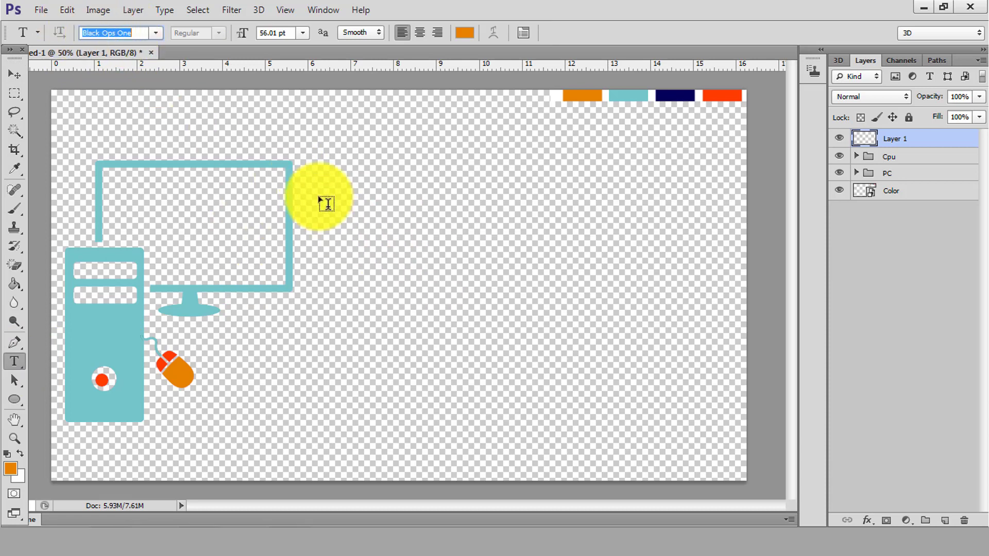
click(334, 194)
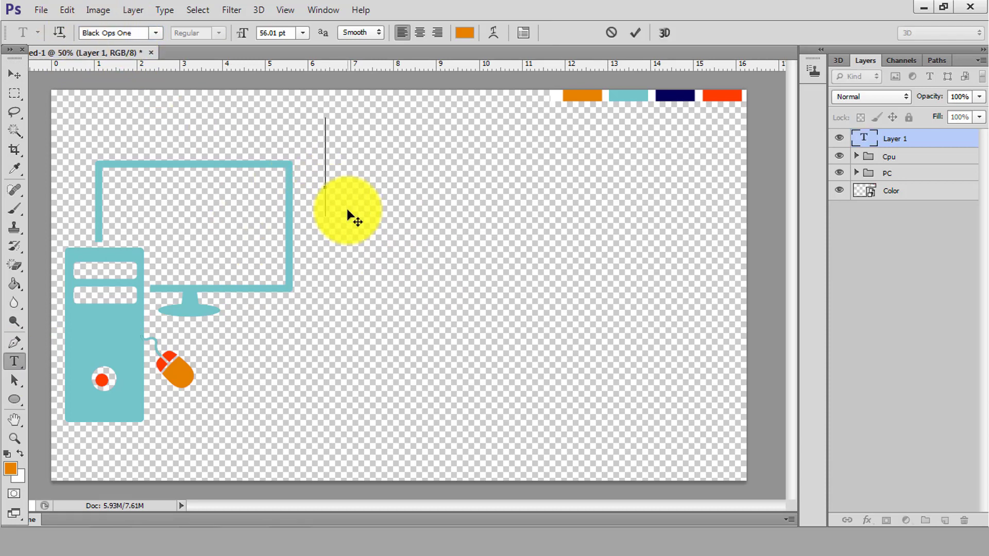
text(M)
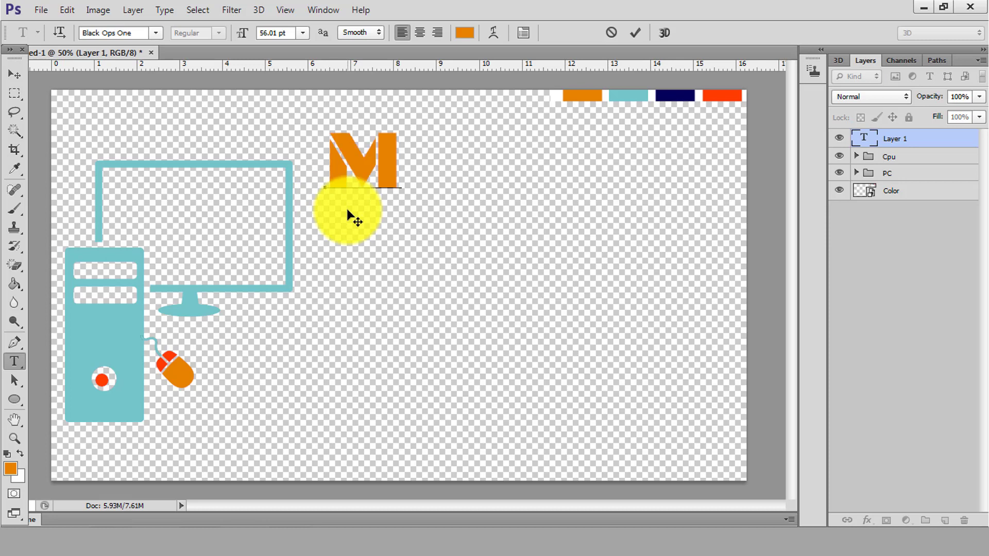
text(G)
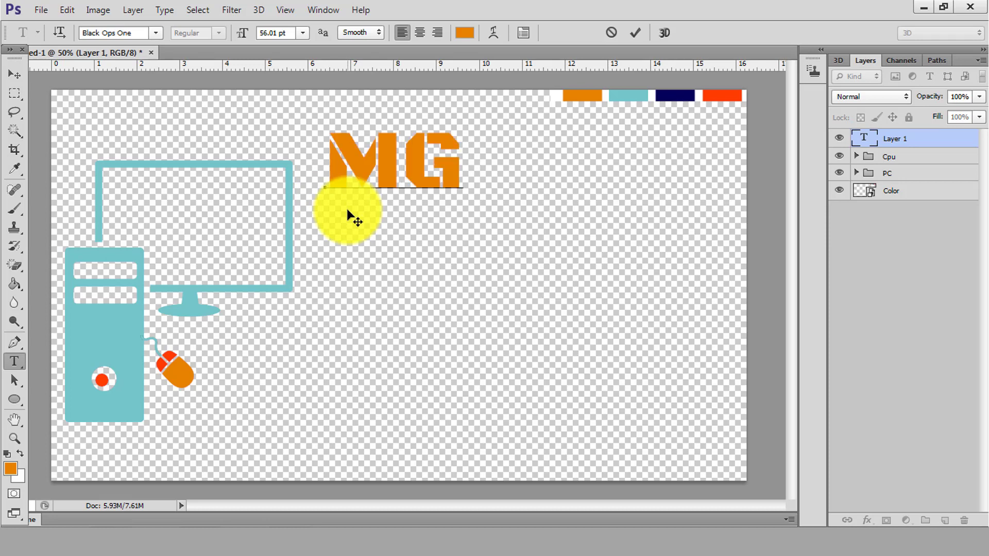
click(470, 38)
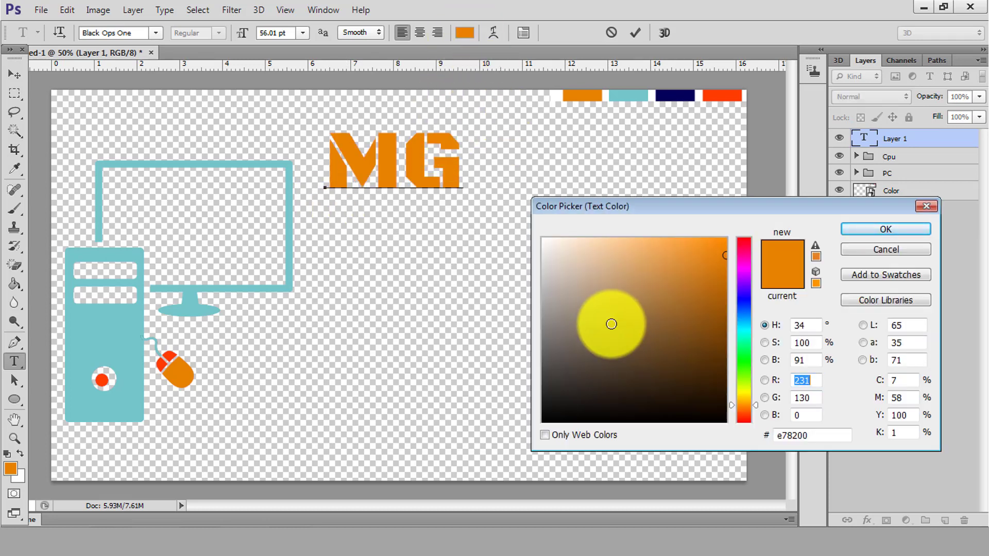
drag(600, 325, 510, 455)
click(875, 229)
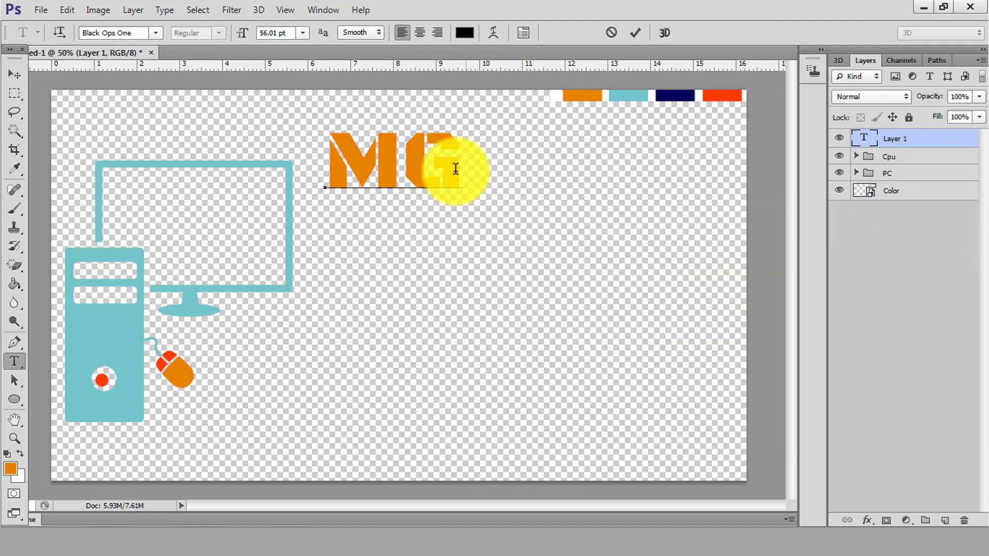
drag(455, 166, 238, 161)
click(465, 39)
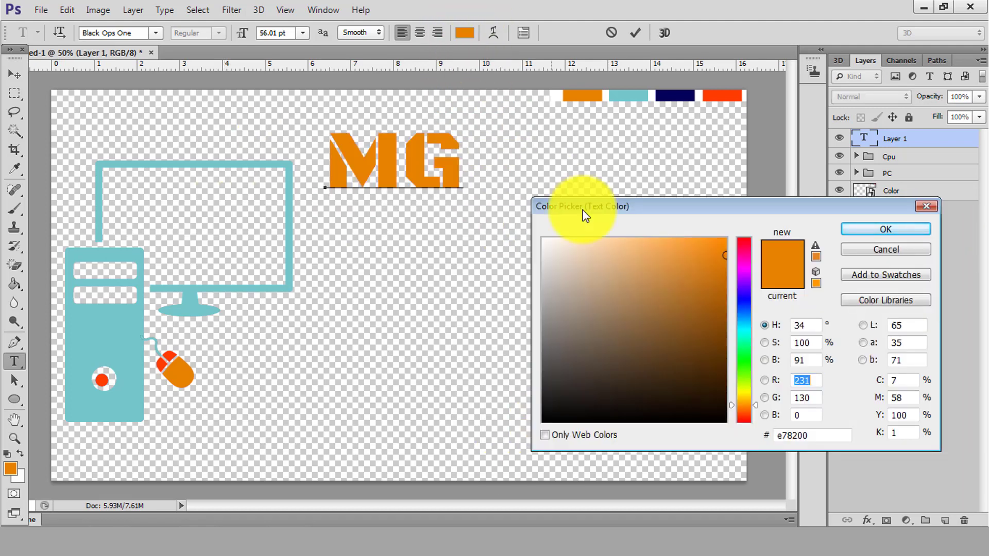
drag(589, 326, 529, 436)
click(886, 230)
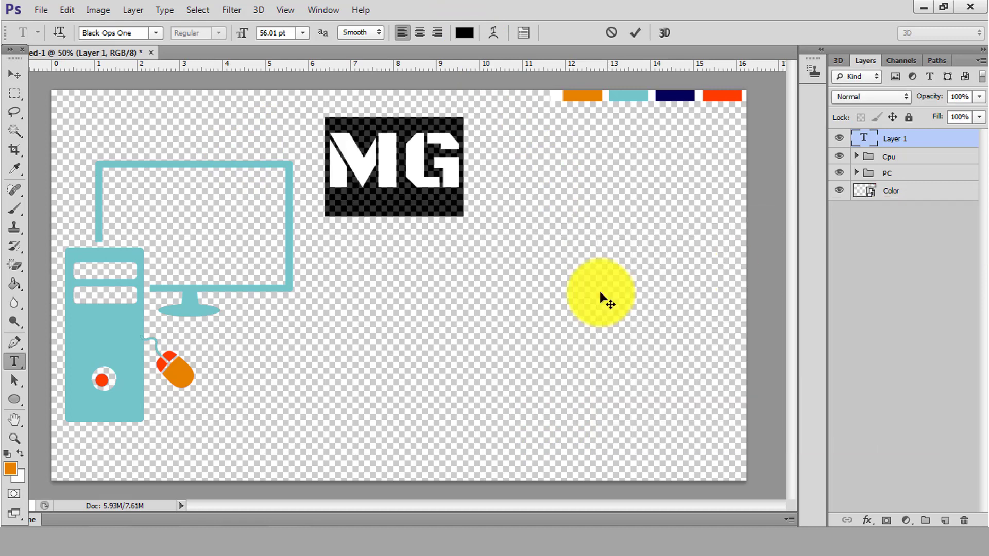
Enlarge the MG text to 153.01 pt, nudge it into place, and commit it
key(ctrl+t)
drag(755, 242, 792, 247)
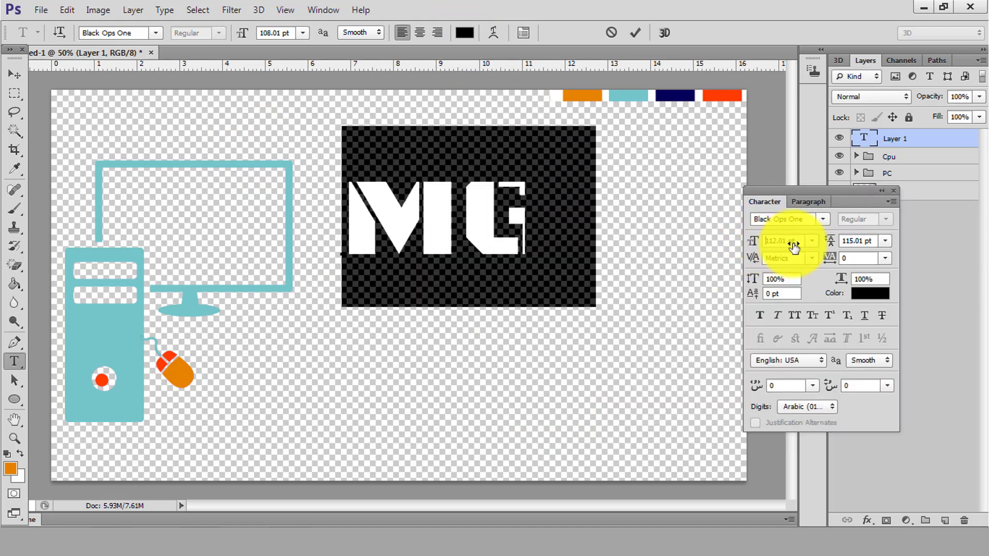
drag(690, 333, 675, 332)
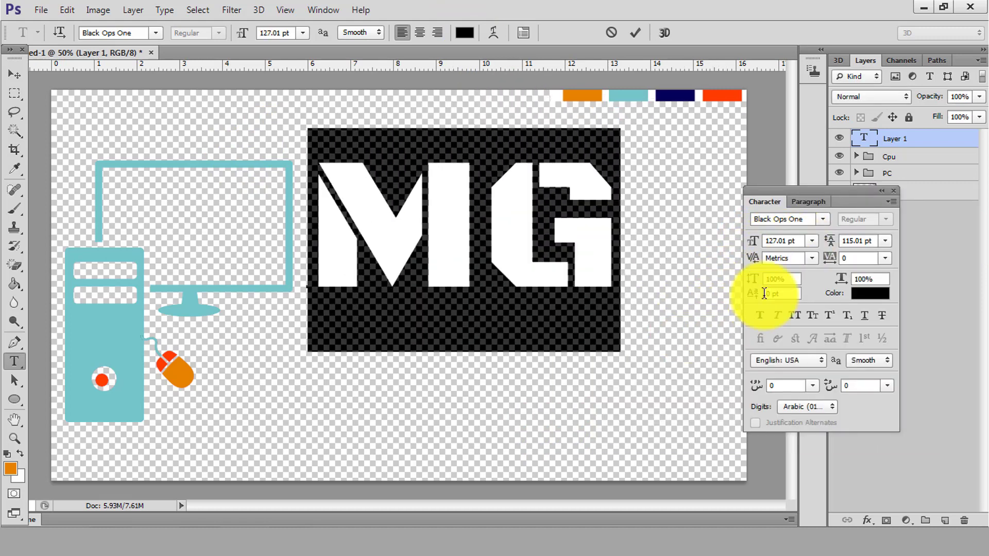
drag(756, 245, 770, 245)
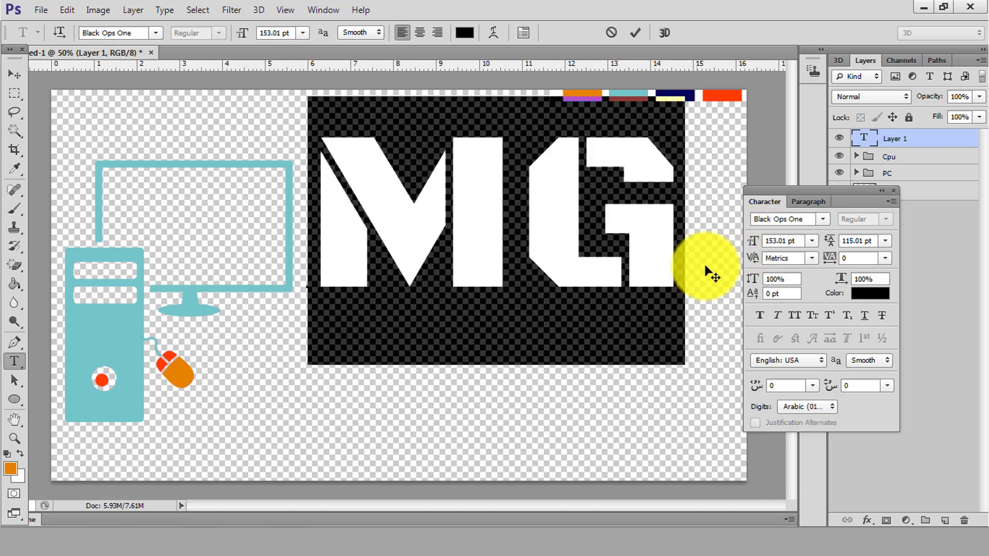
drag(709, 273, 703, 299)
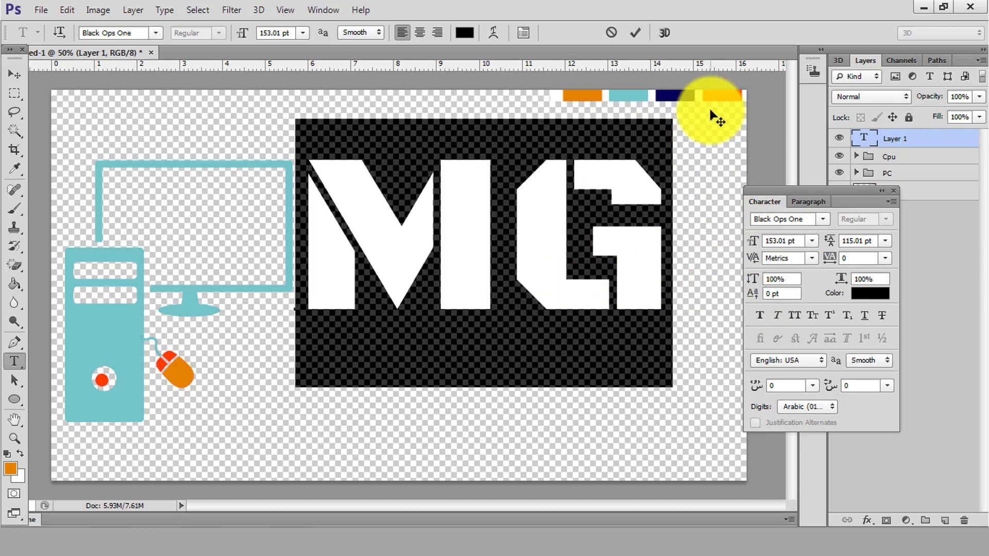
click(635, 34)
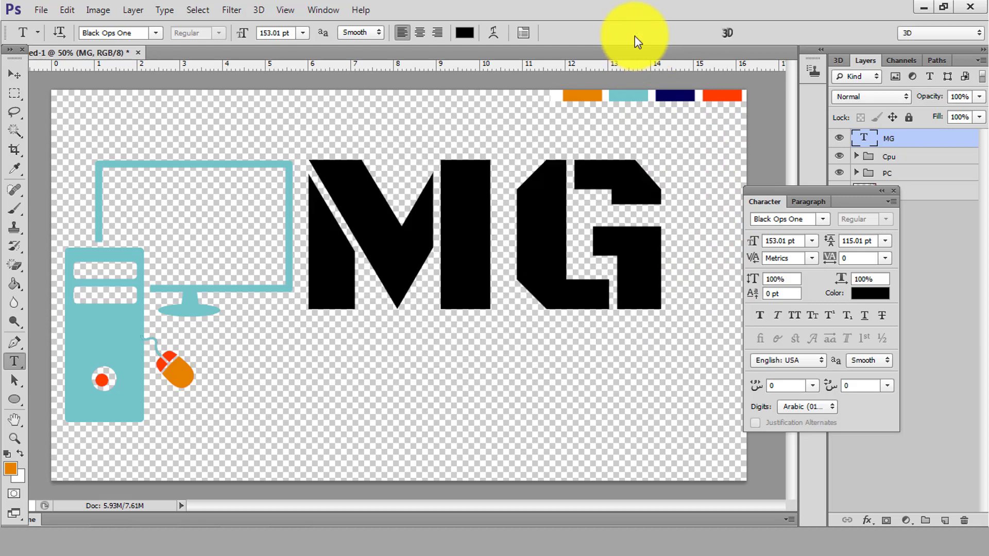
Close the Character panel and try a rectangular selection around the G, then deselect
click(894, 191)
click(13, 94)
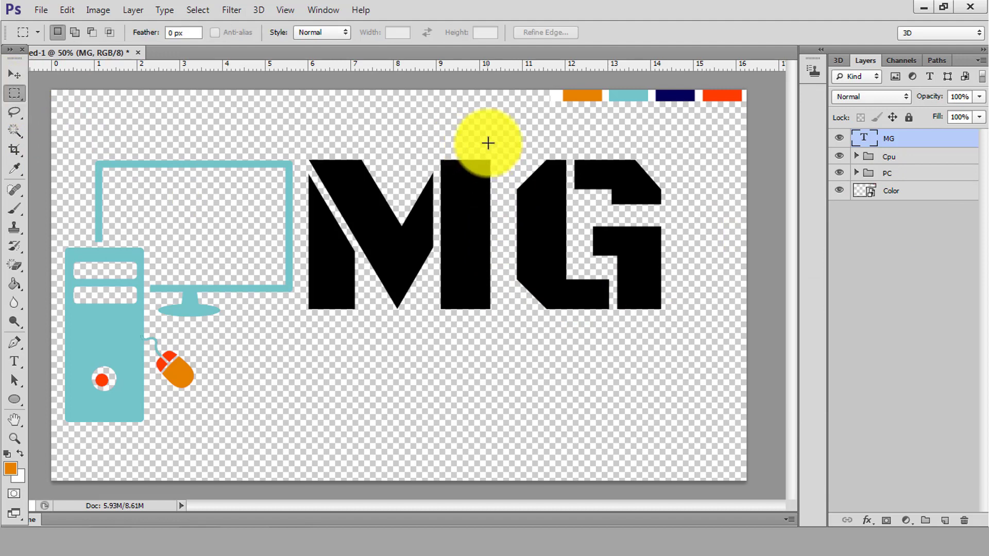
drag(502, 130, 684, 367)
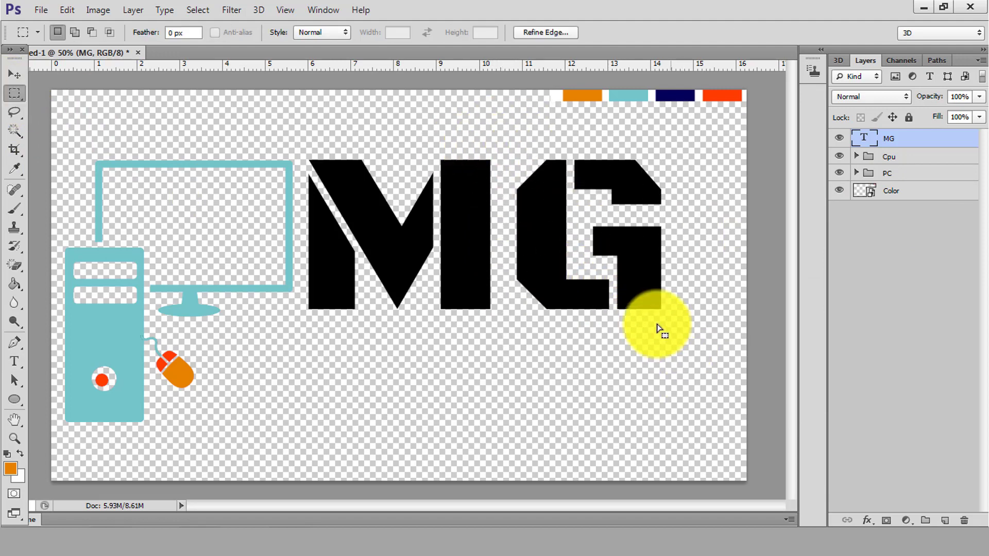
right_click(633, 280)
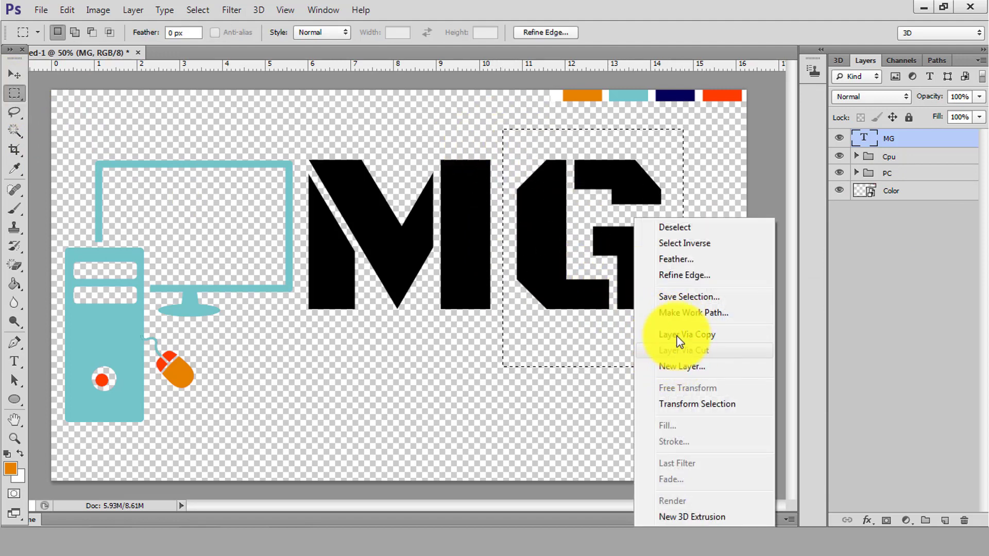
click(568, 348)
click(716, 211)
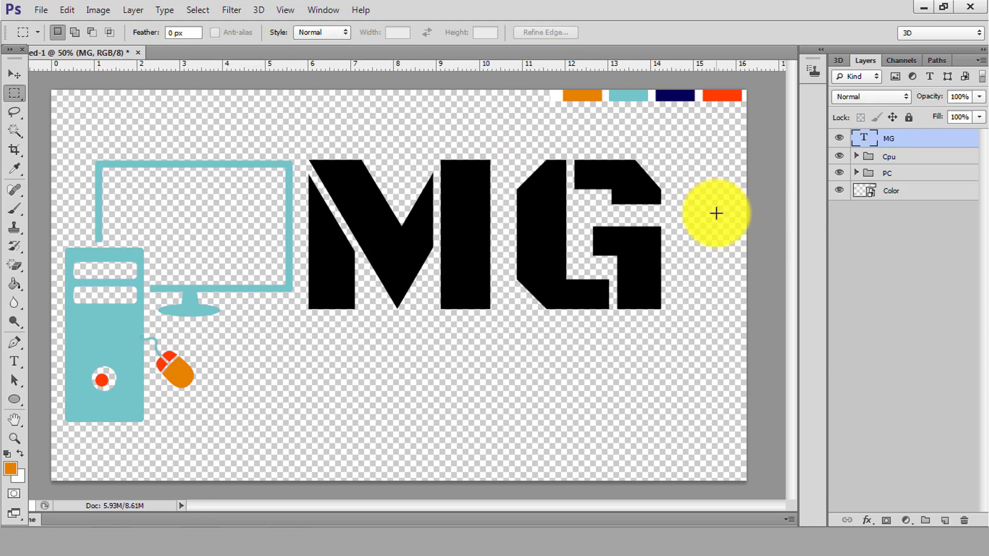
Rasterize the MG type layer, cut the G onto its own layer, and verify
right_click(891, 138)
click(646, 191)
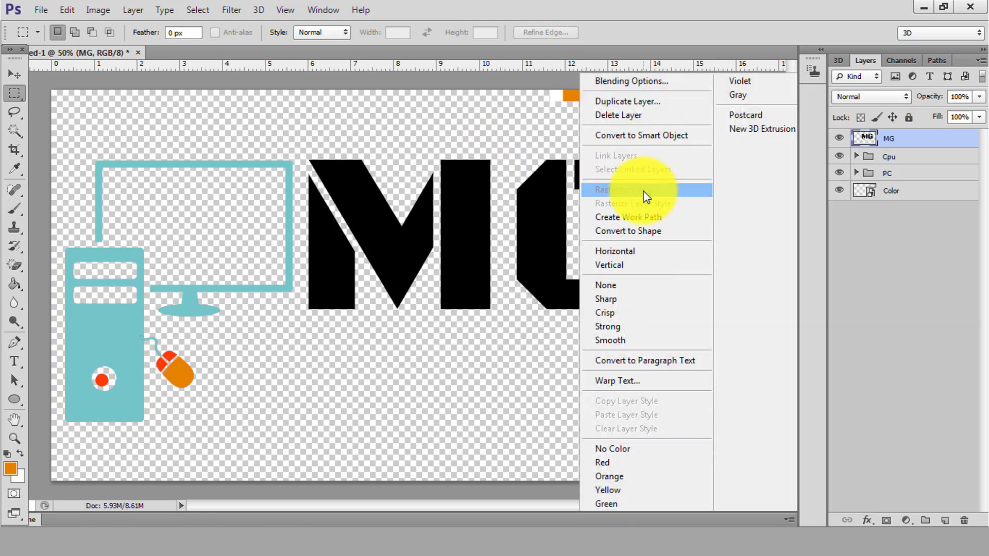
drag(511, 126, 685, 337)
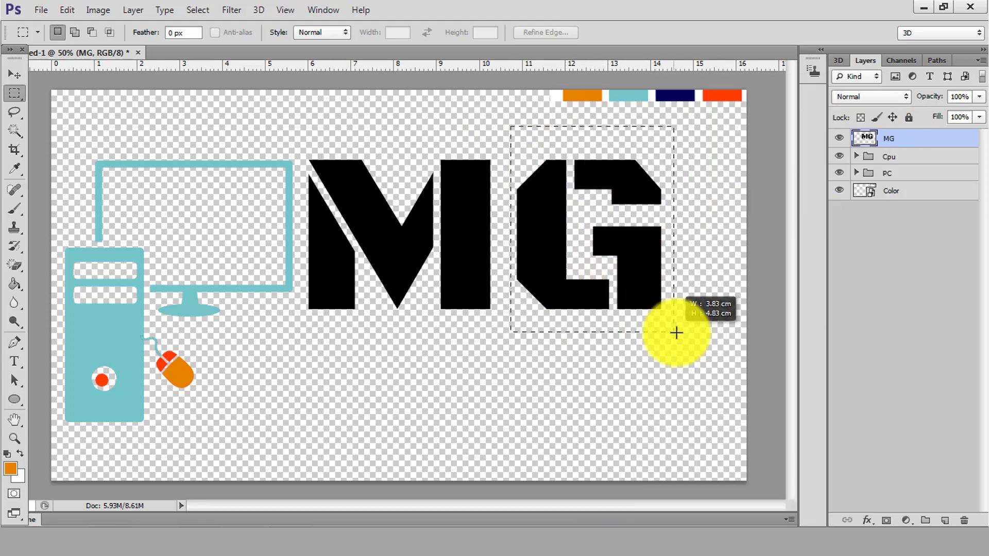
right_click(613, 244)
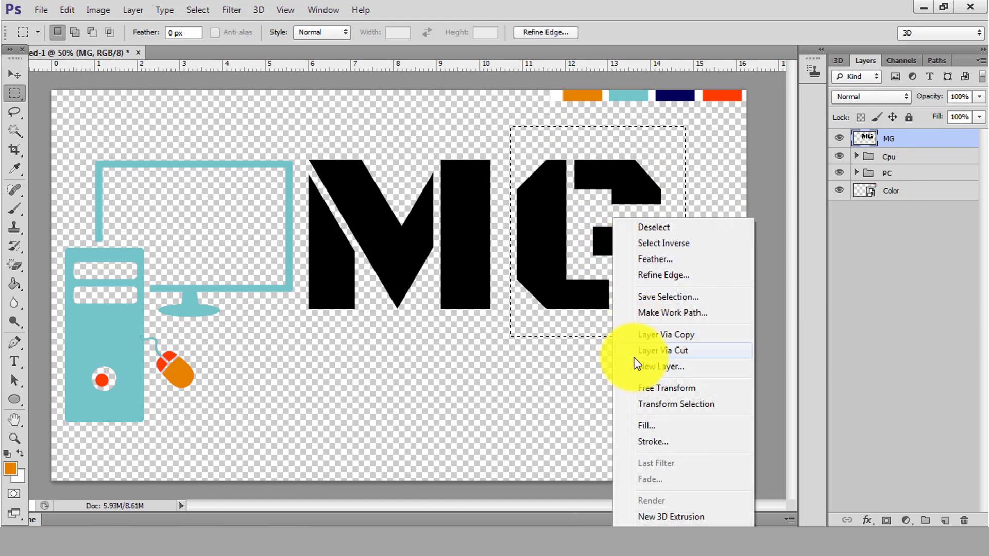
click(672, 350)
click(839, 138)
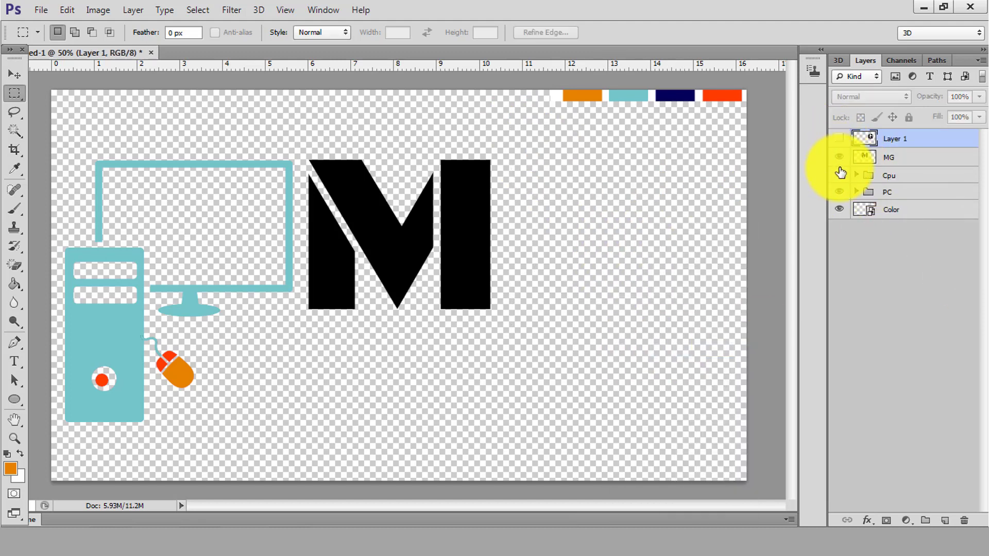
click(840, 157)
click(839, 138)
click(839, 158)
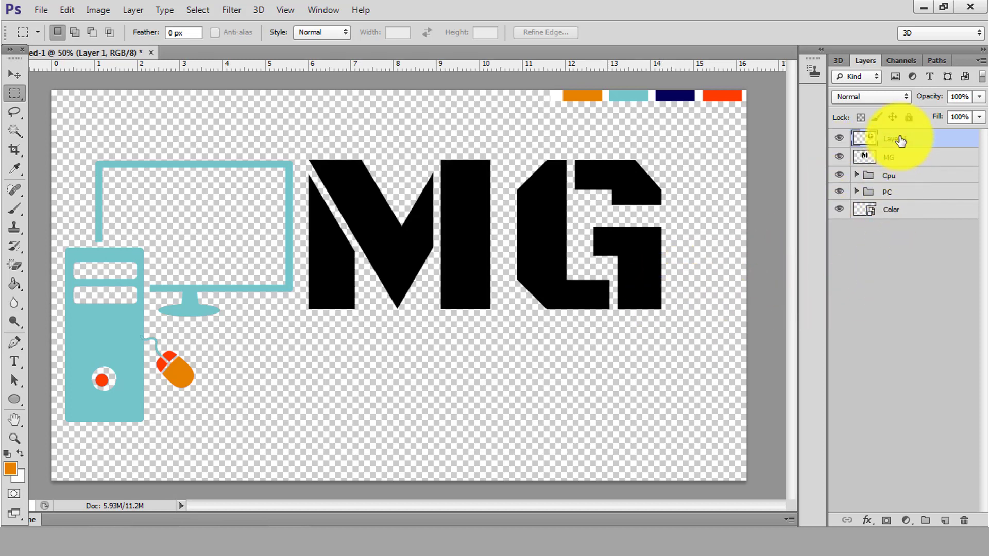
Nudge the G left to overlap the M, keeping the G layer fully opaque
click(20, 75)
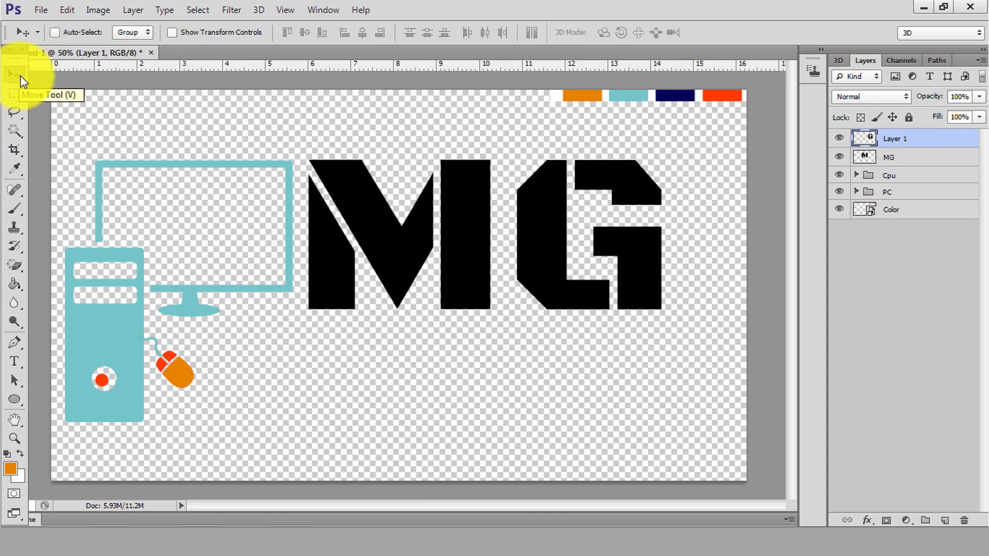
key(shift+Left)
key(shift+Left)
key(shift+Left)
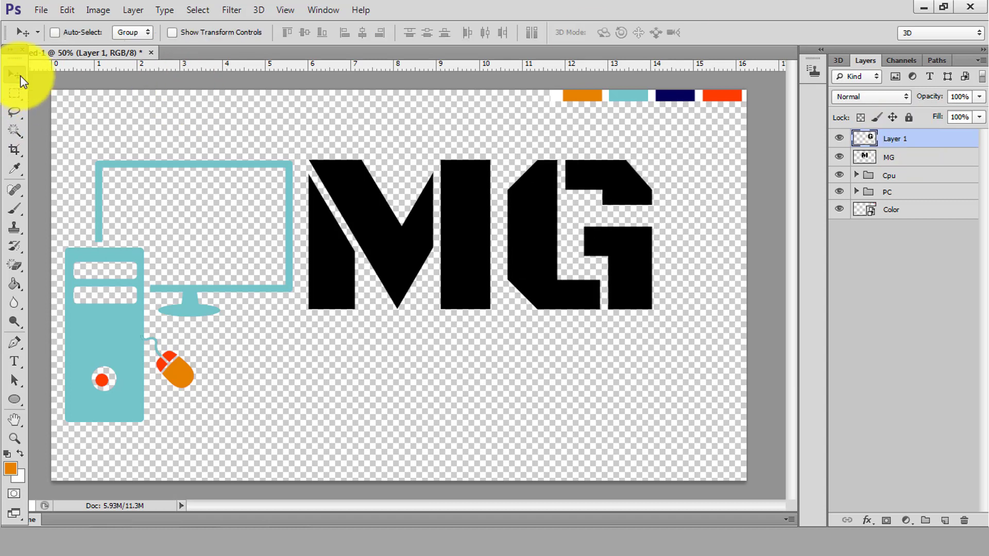
key(shift+Left)
key(shift+Left)
key(shift+Left)
key(shift+Left)
key(shift+Left)
key(shift+Left)
key(shift+Left)
key(shift+Left)
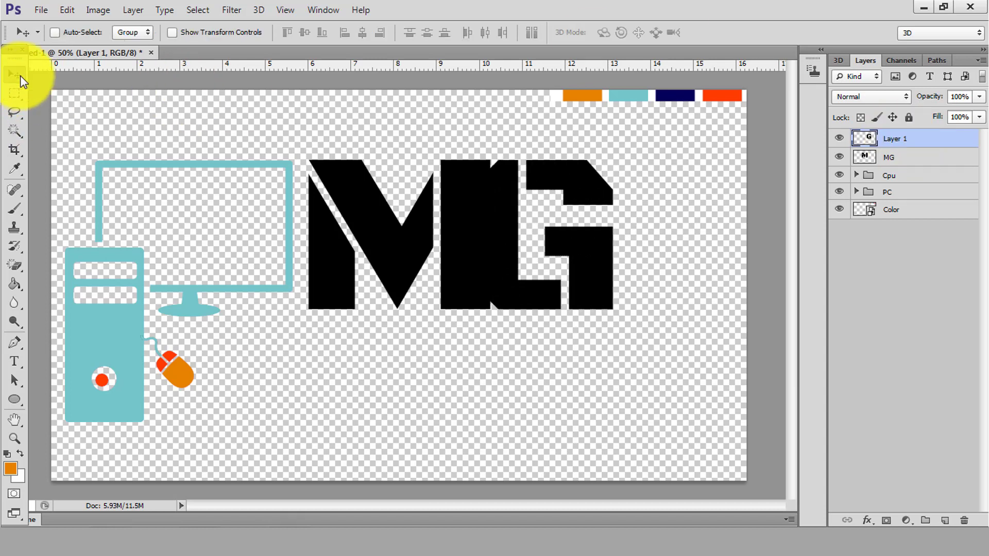
key(shift+Left)
key(shift+Left)
key(shift+Left)
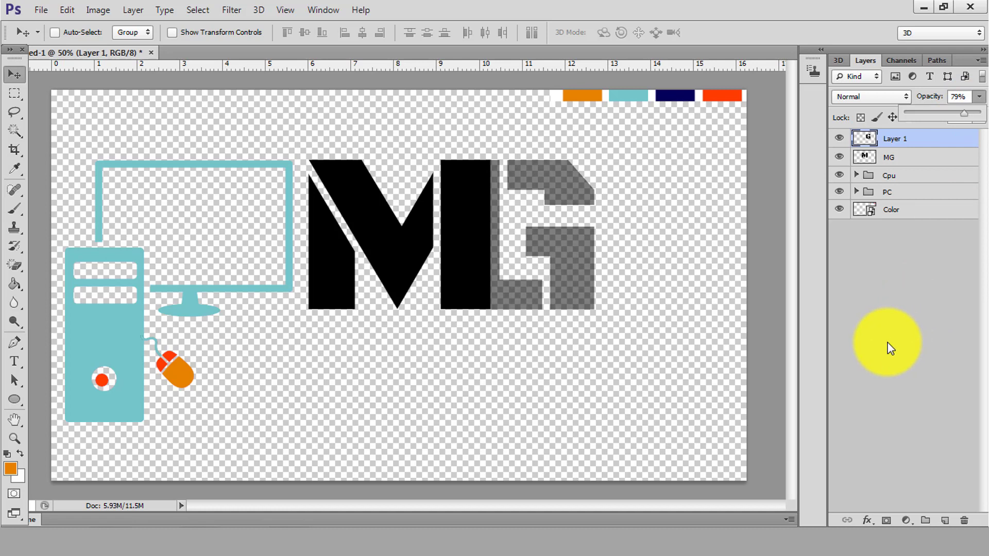
key(Up)
key(Up)
key(Up)
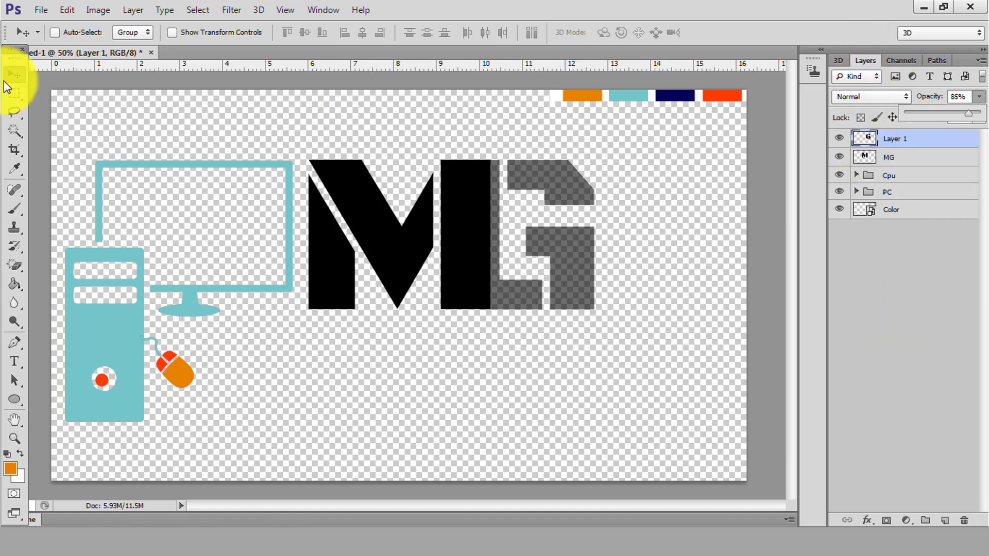
click(15, 75)
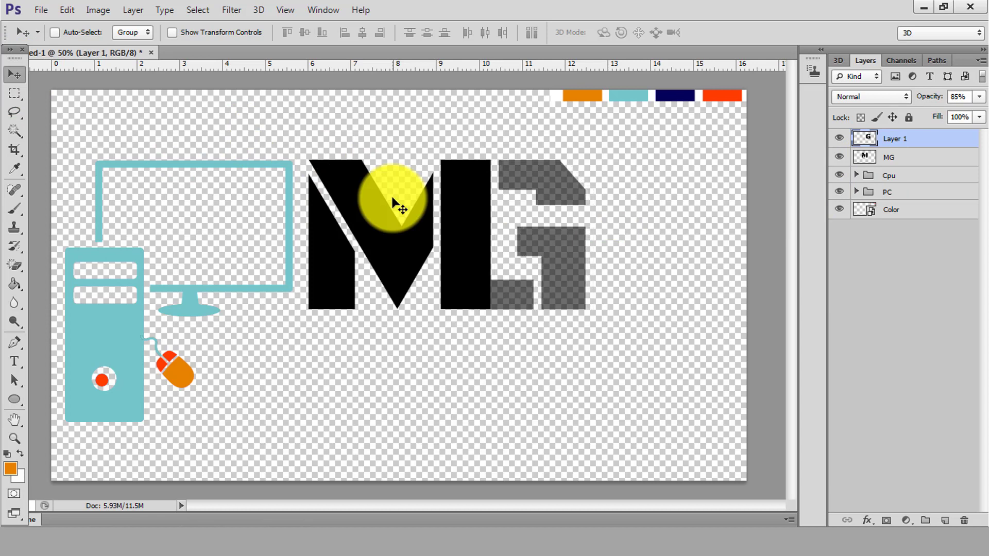
click(979, 98)
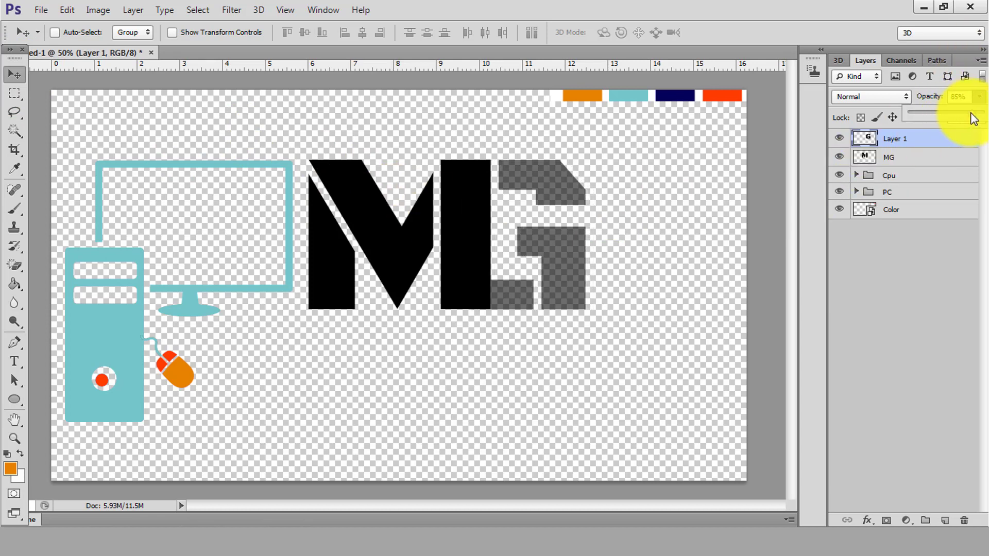
click(973, 118)
Lower the MG layer's opacity to 66% so the M turns grey
key(m)
click(840, 157)
click(840, 138)
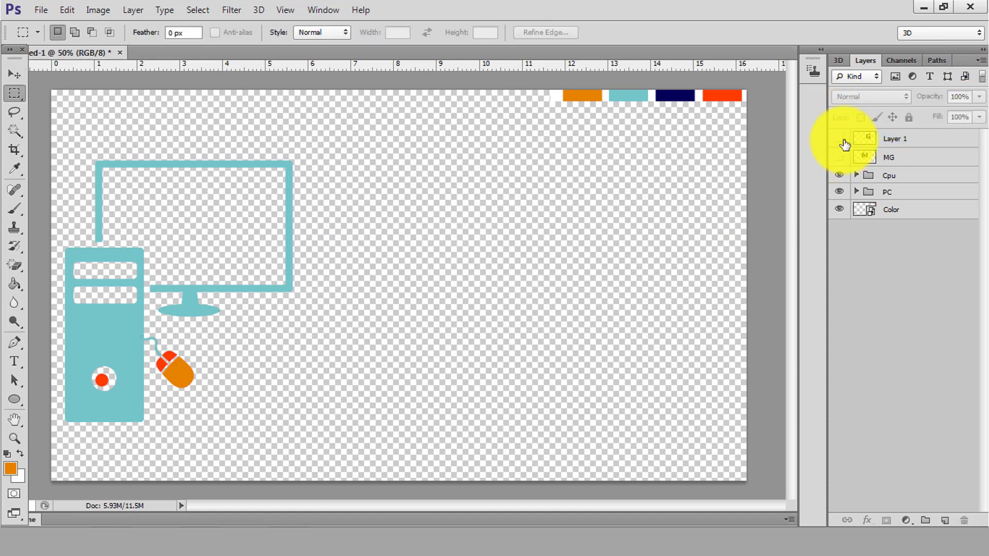
click(839, 157)
click(840, 138)
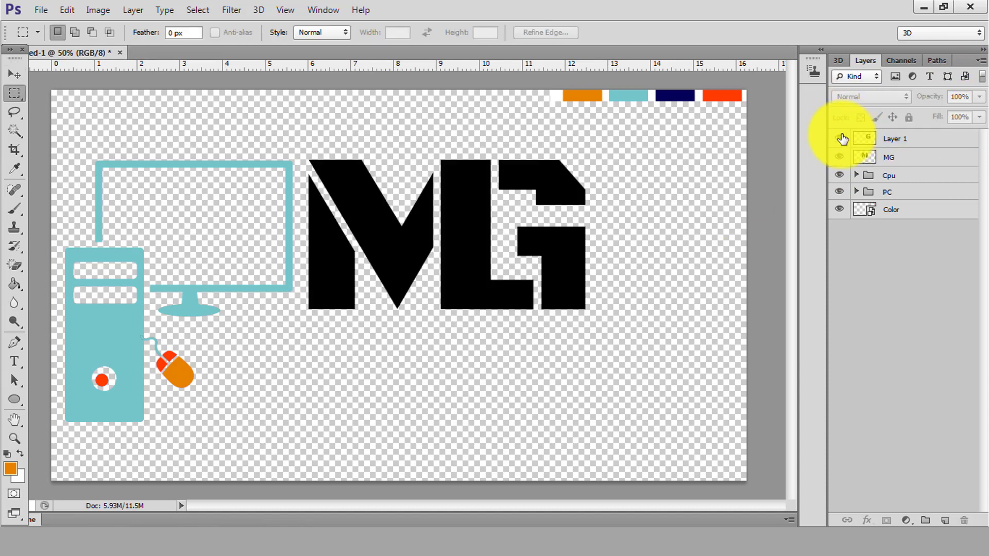
click(864, 160)
click(897, 159)
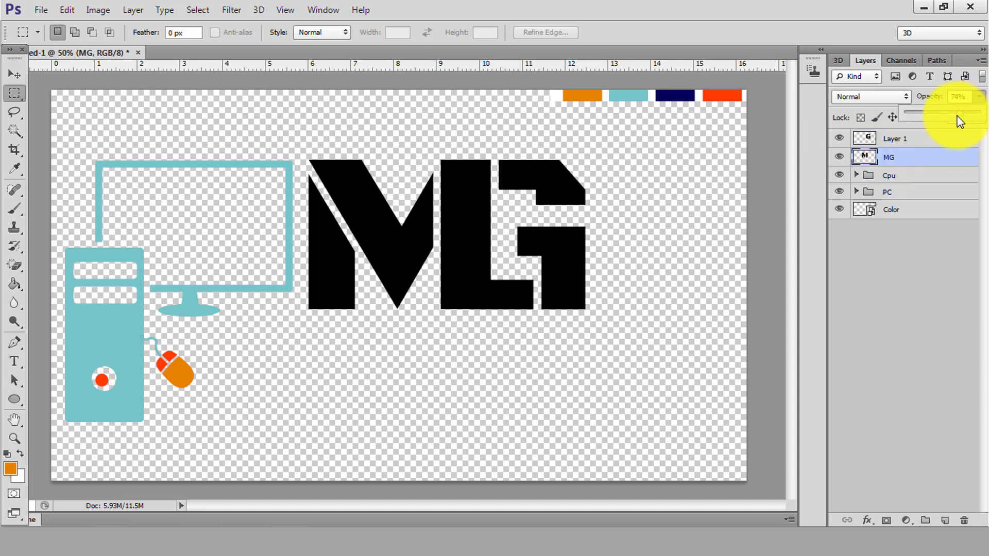
drag(958, 116, 954, 116)
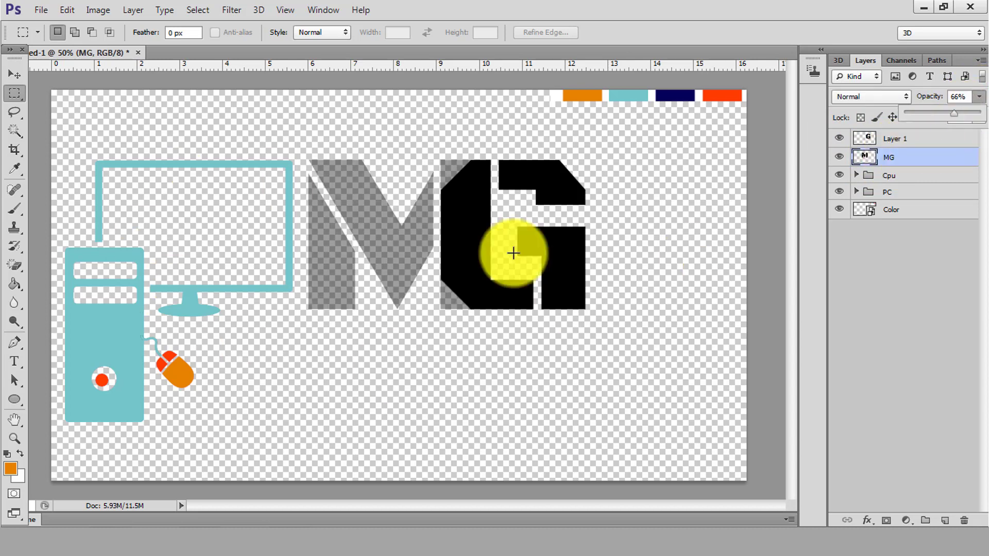
Duplicate the MG layer as MG copy, hiding the original MG and G layers
right_click(910, 156)
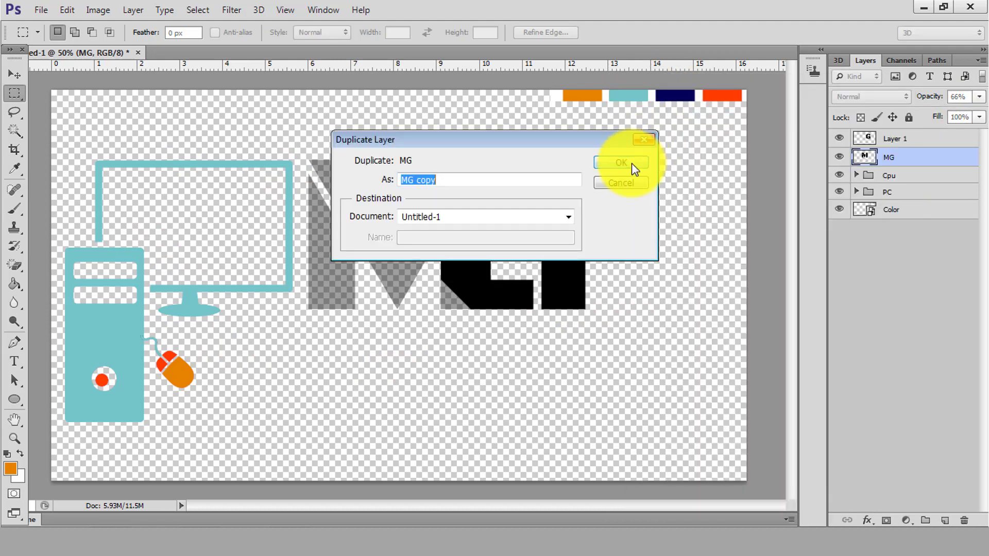
click(631, 163)
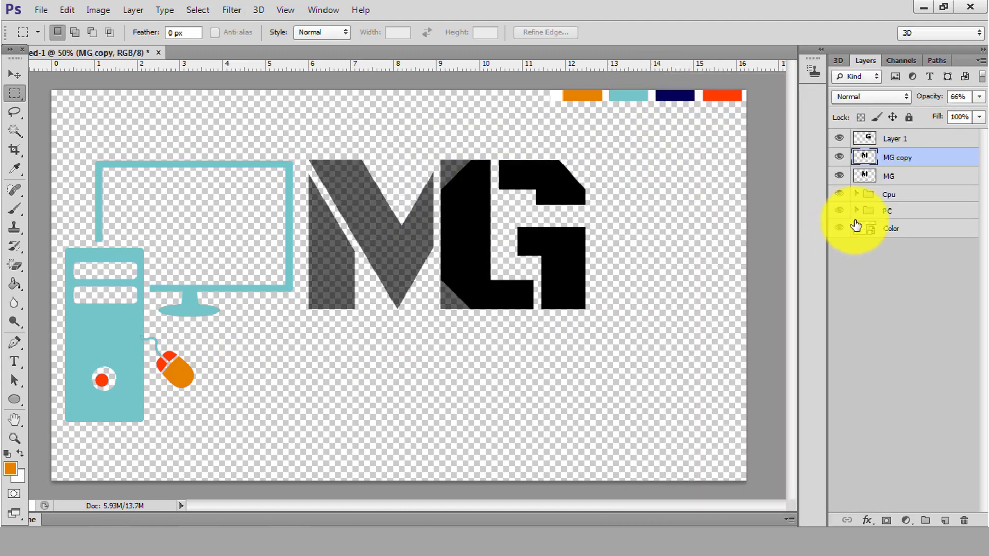
click(845, 178)
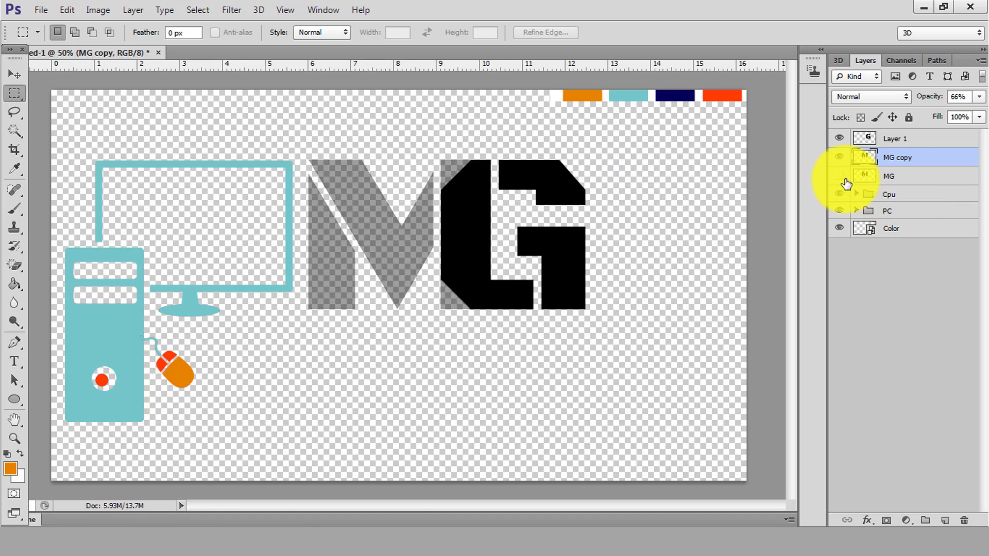
click(839, 138)
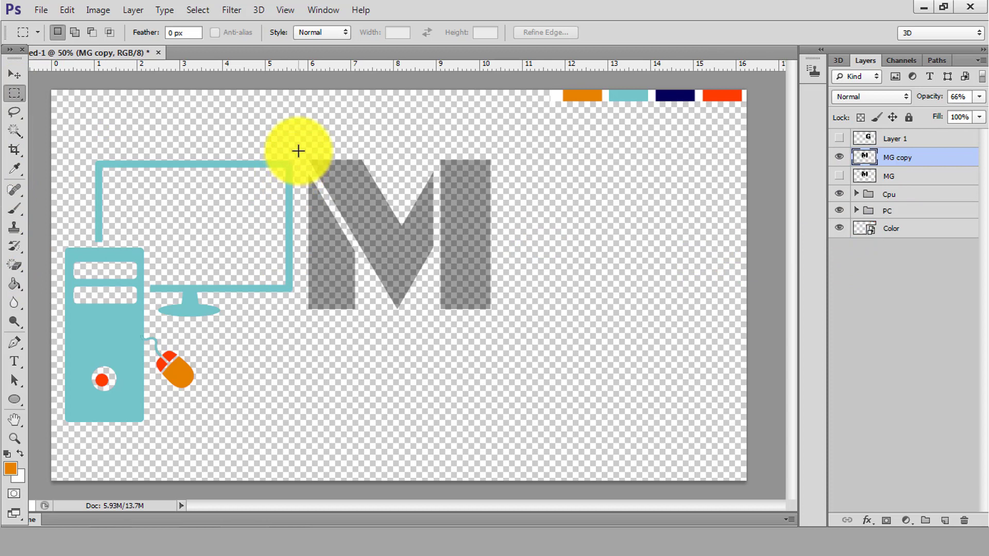
Delete the M from MG copy, then show MG and G again and deselect
drag(299, 151, 435, 372)
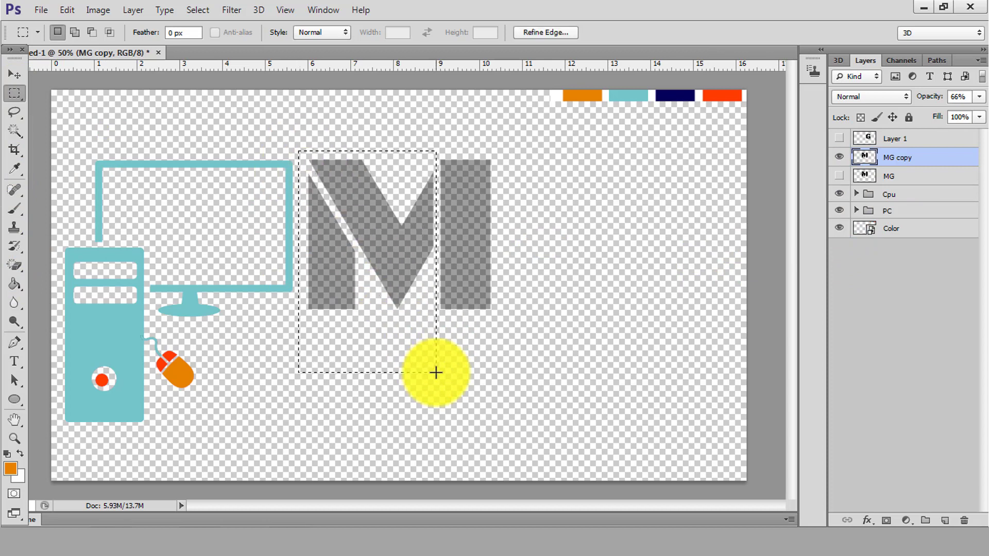
key(Delete)
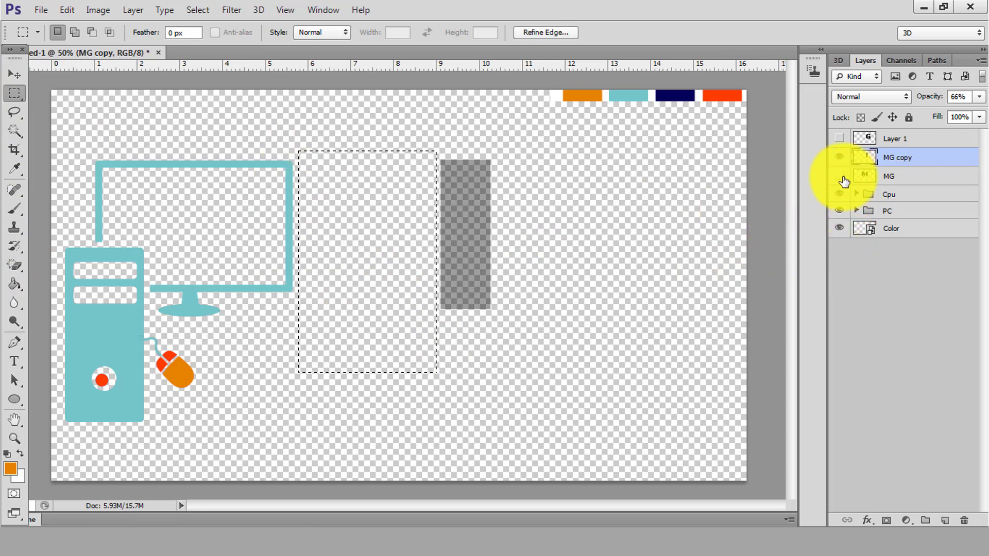
click(840, 176)
click(839, 139)
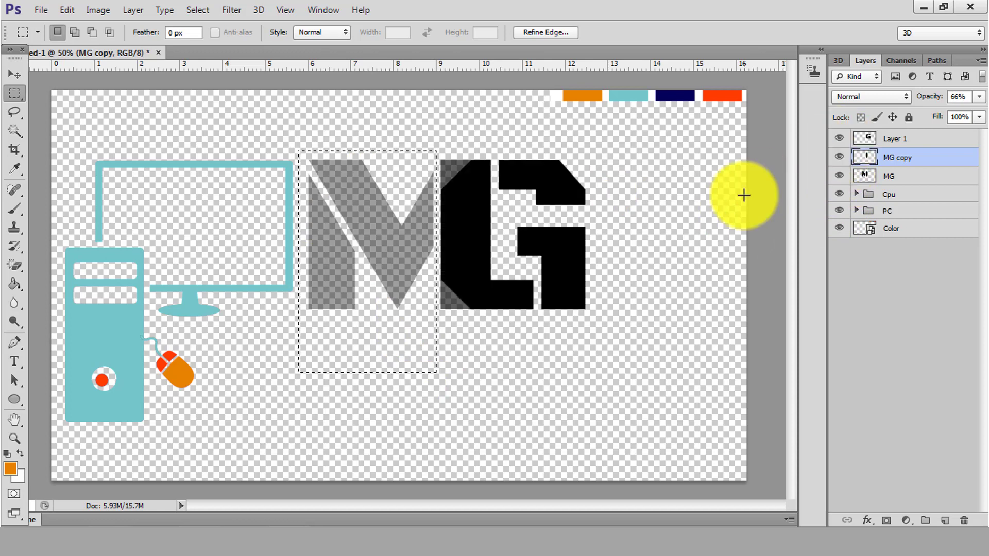
key(ctrl+d)
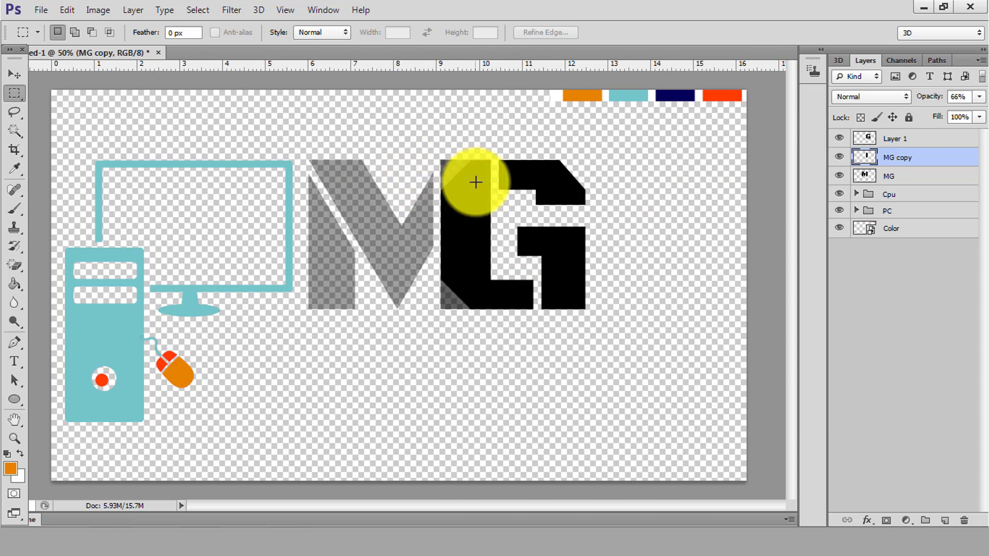
Select a thin strip across the G's top and rotate it about -44° onto its upper-left corner
drag(476, 183, 588, 190)
right_click(586, 194)
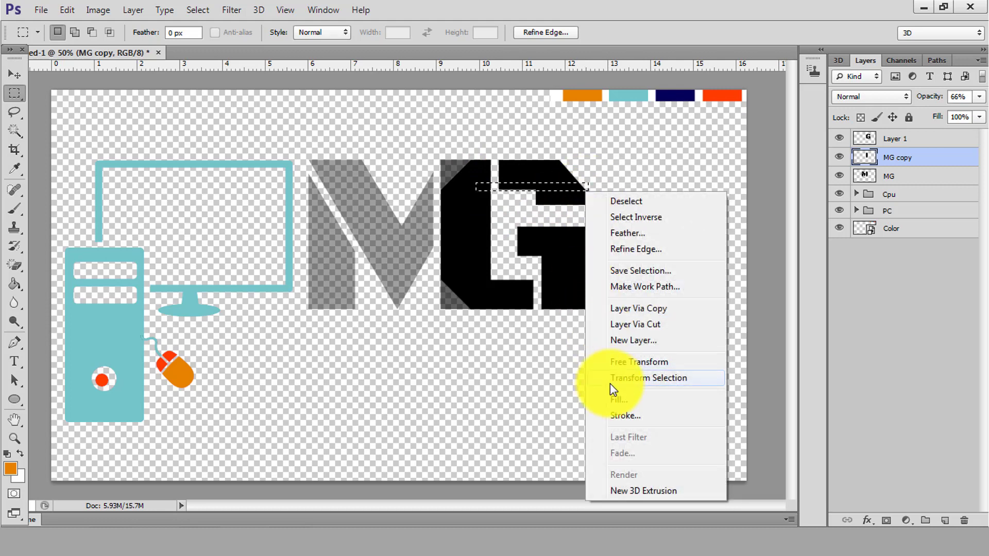
click(655, 379)
drag(616, 241, 650, 151)
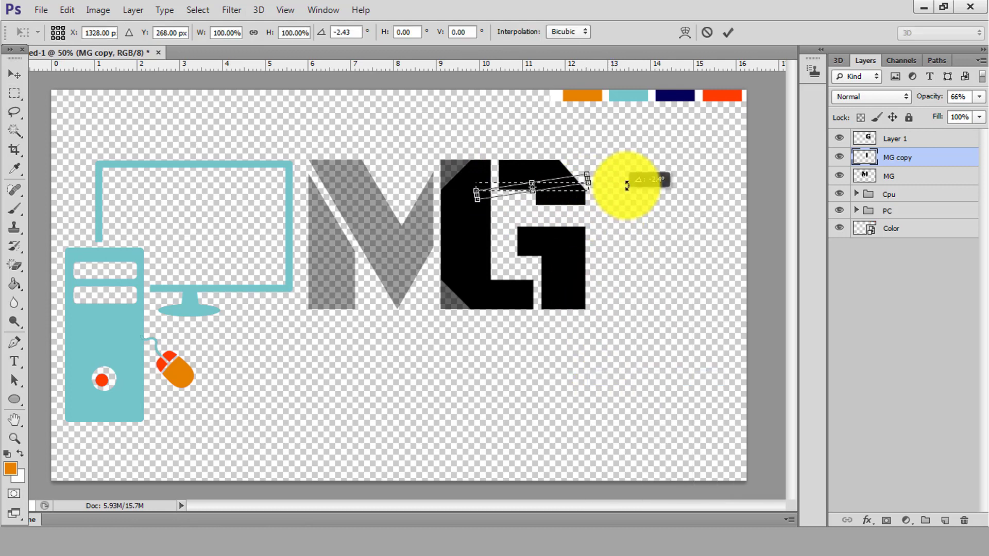
mouse_move(556, 179)
mouse_down()
mouse_move(470, 163)
mouse_move(508, 129)
mouse_up()
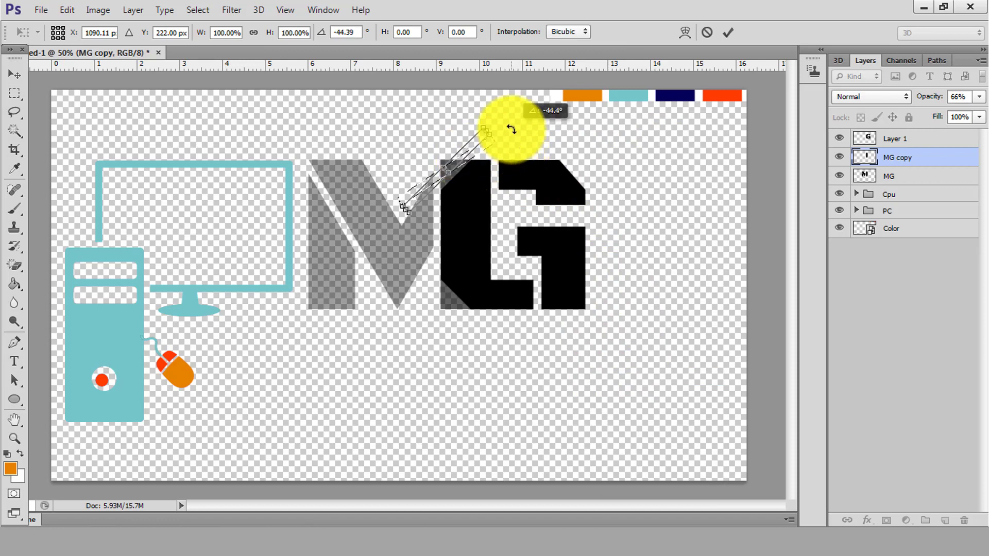
mouse_move(452, 166)
mouse_down()
mouse_move(465, 181)
mouse_move(460, 168)
mouse_up()
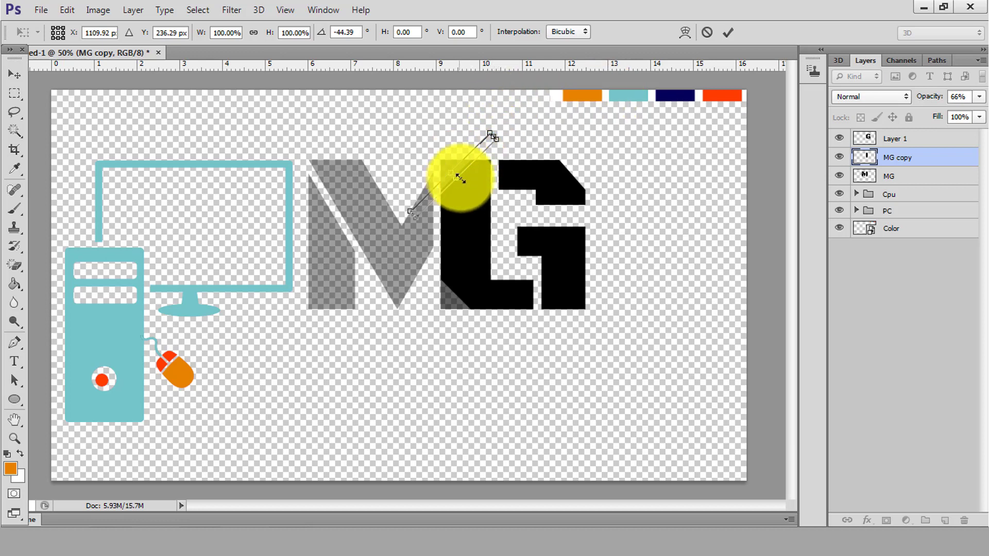
click(726, 33)
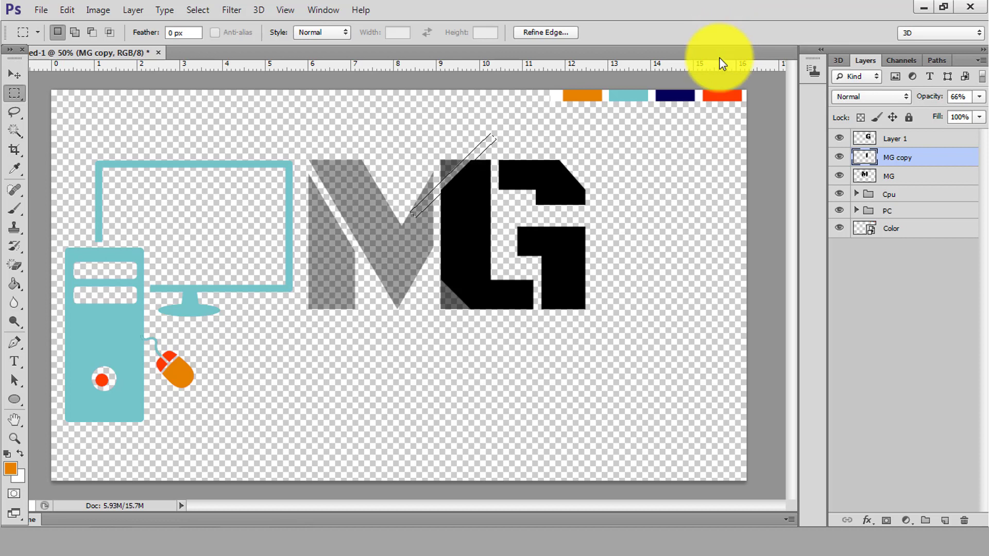
Inspect the G with the M hidden, move the strip onto its diagonal edge, then clear it
click(840, 176)
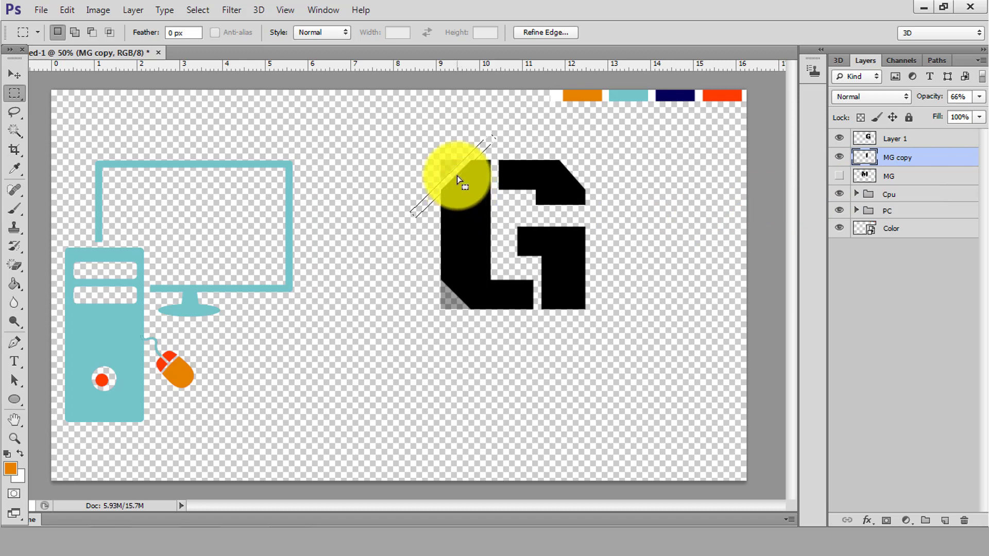
click(840, 176)
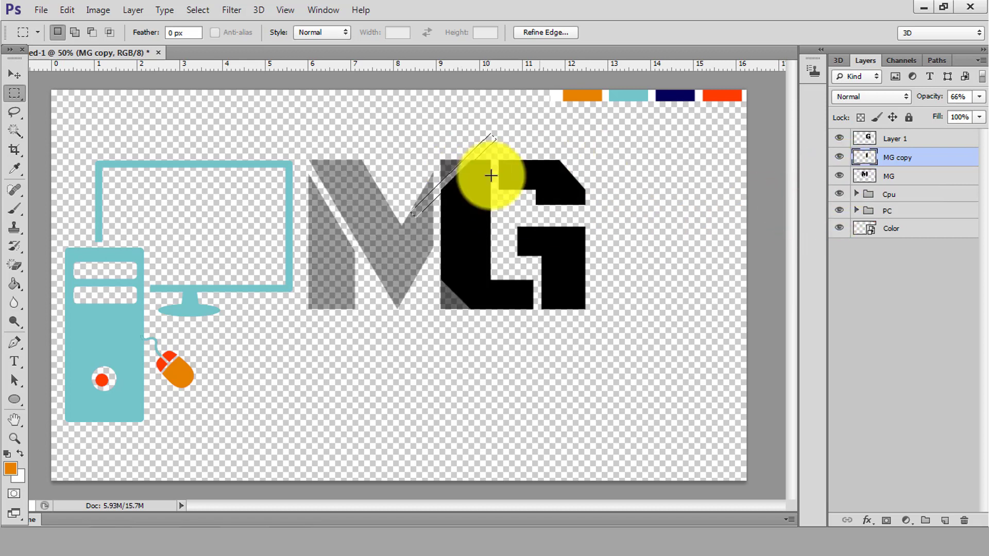
click(840, 195)
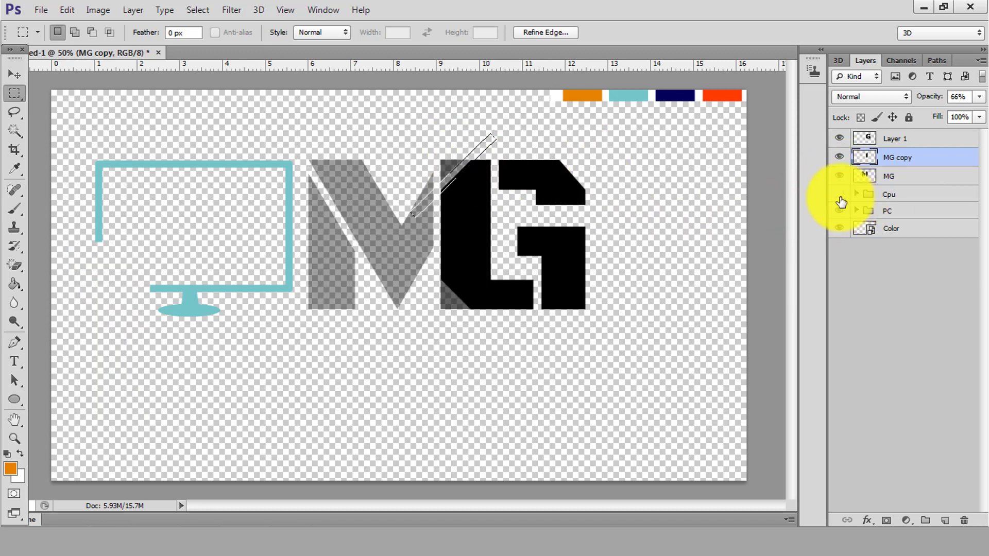
click(840, 195)
click(840, 177)
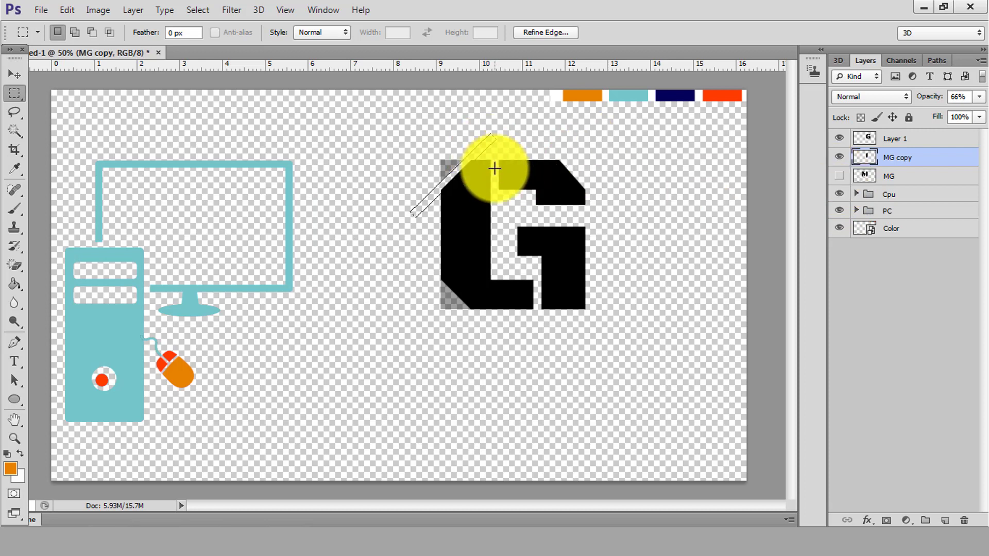
mouse_move(453, 171)
mouse_down()
mouse_move(485, 151)
mouse_move(530, 259)
mouse_move(512, 316)
mouse_move(437, 303)
mouse_move(454, 275)
mouse_up()
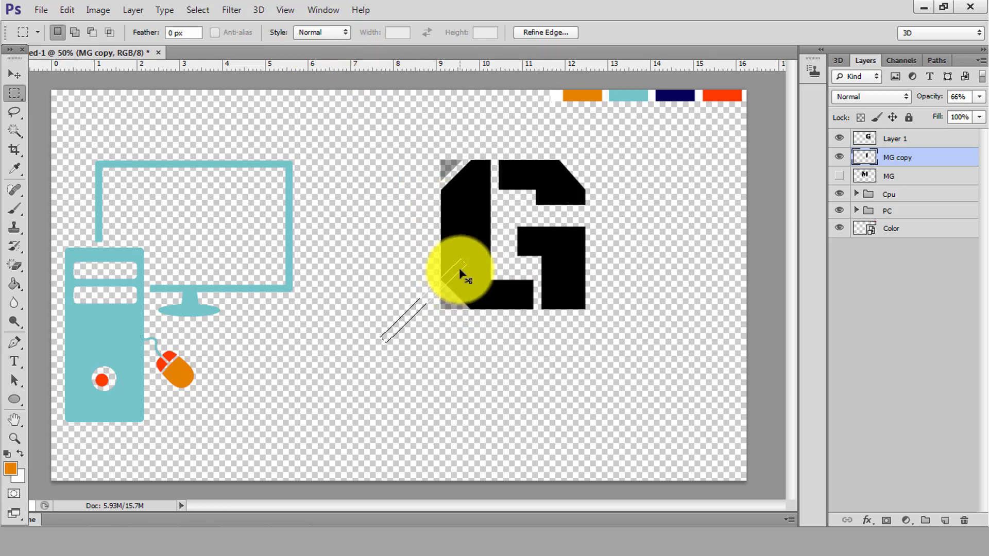
click(456, 276)
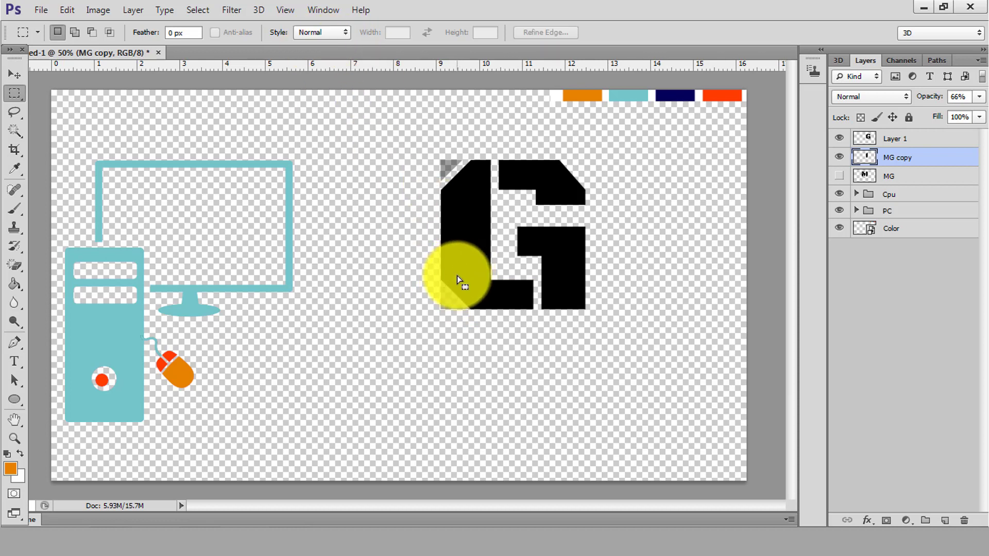
Rotate a thin strip about 40° over the G's lower-left corner, deselect, and hide MG copy
drag(430, 272, 543, 280)
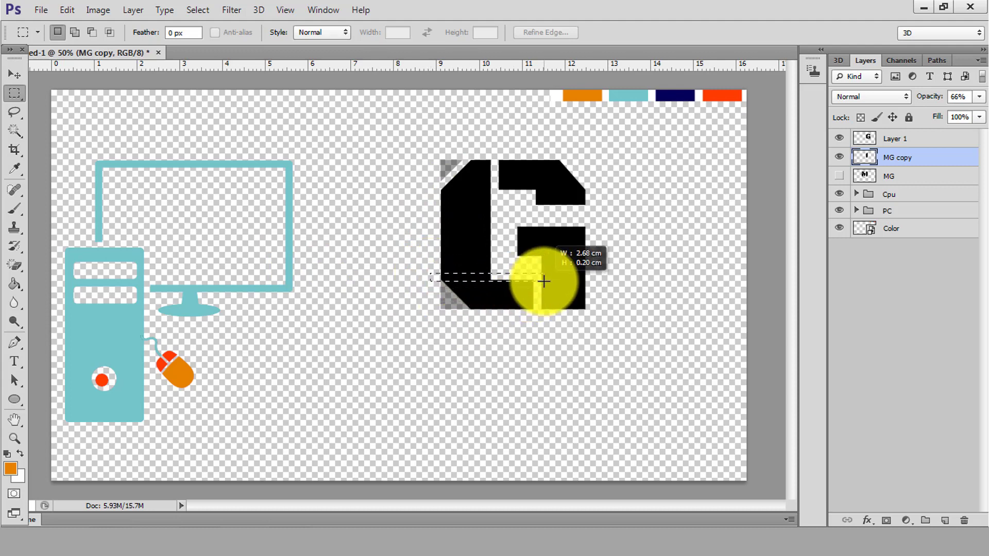
right_click(536, 304)
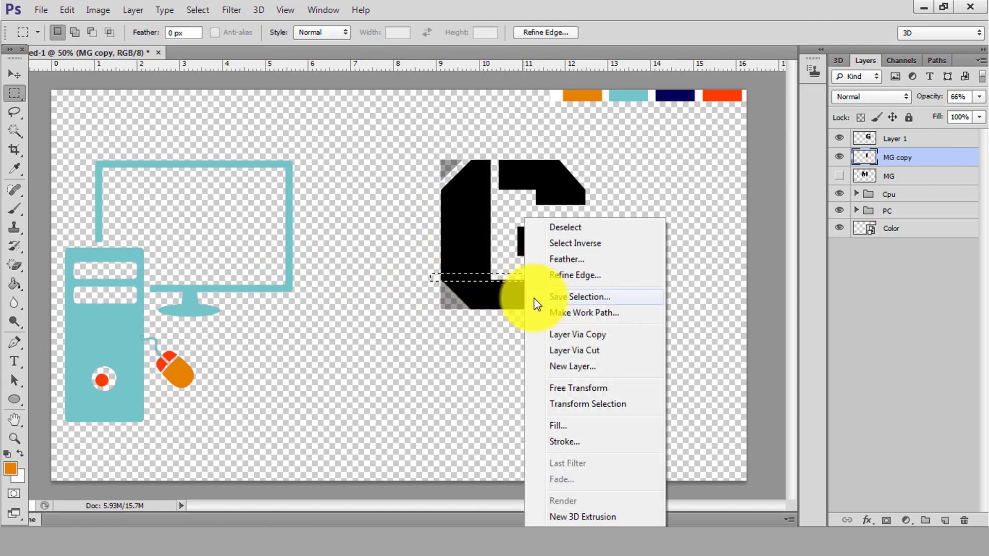
click(581, 405)
drag(564, 311, 548, 335)
mouse_move(476, 268)
mouse_down()
mouse_move(454, 291)
mouse_move(463, 312)
mouse_up()
drag(506, 342, 474, 312)
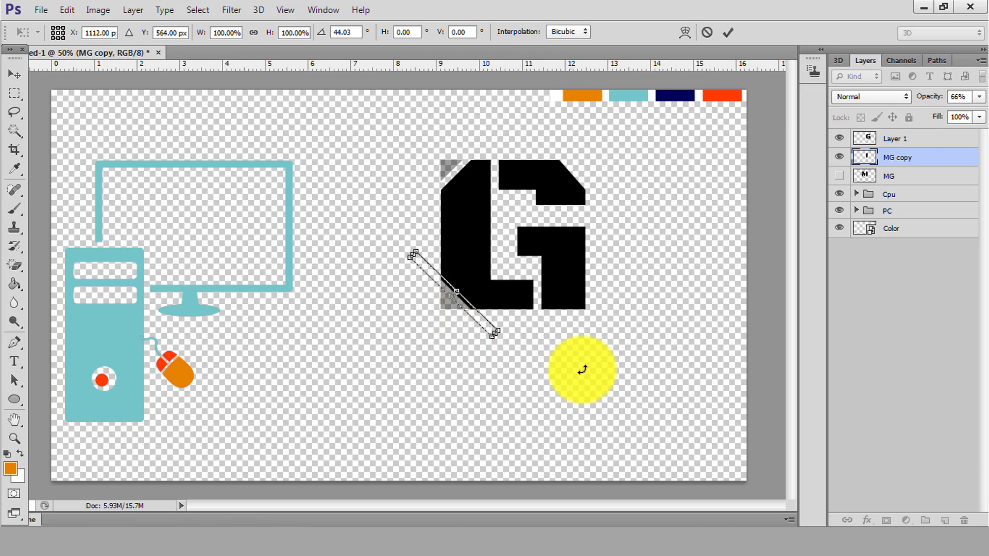
click(728, 32)
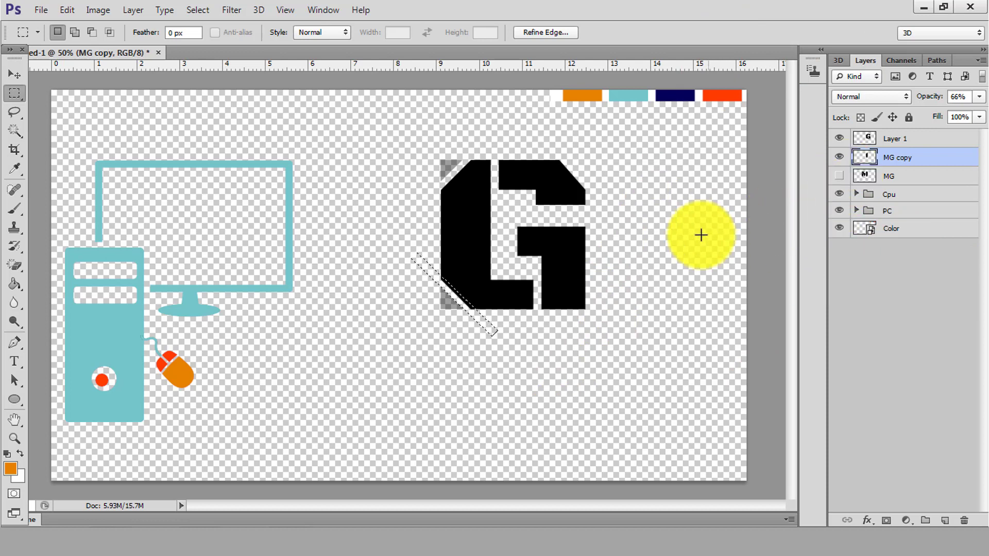
key(ctrl+d)
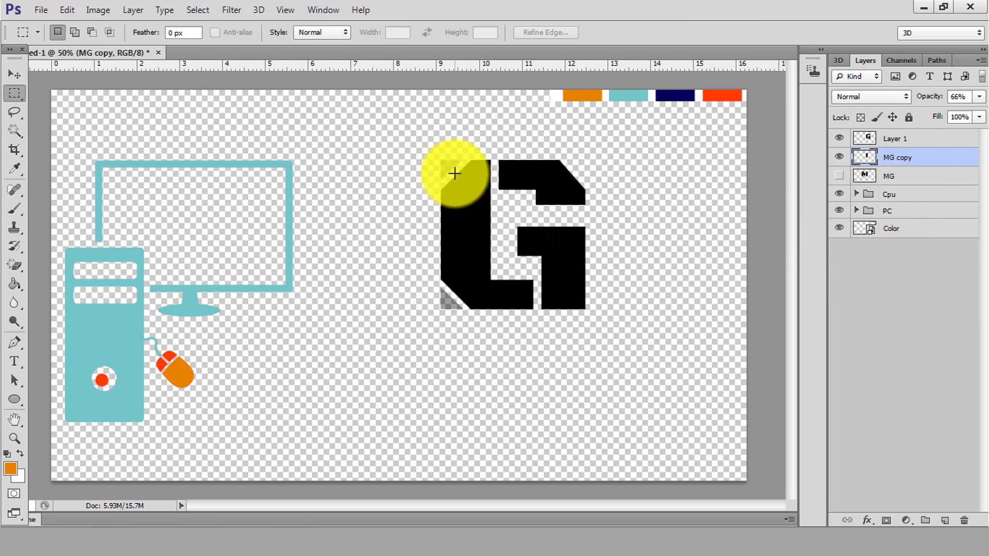
click(840, 157)
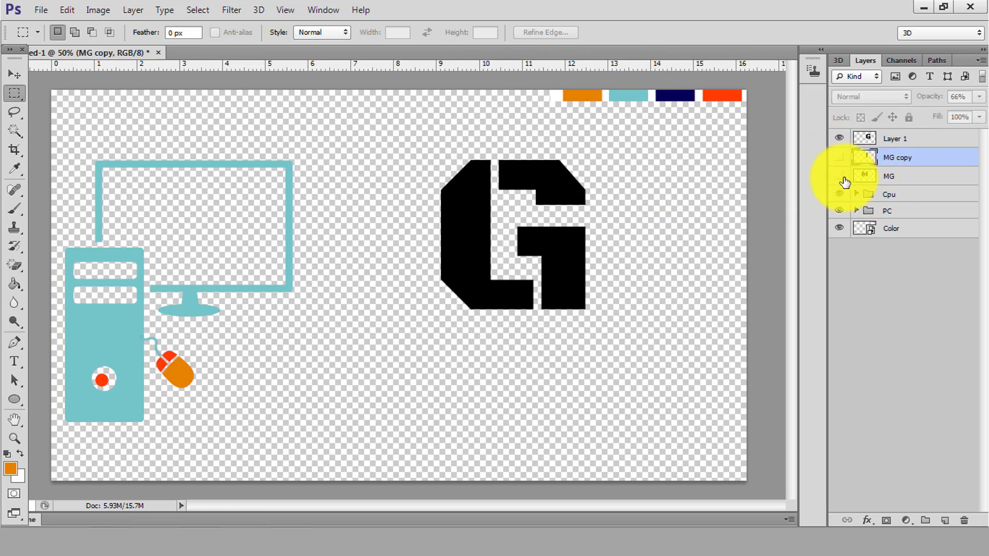
Erase the M's right stem on the MG layer, then show MG copy and the G layer again
click(839, 176)
click(839, 138)
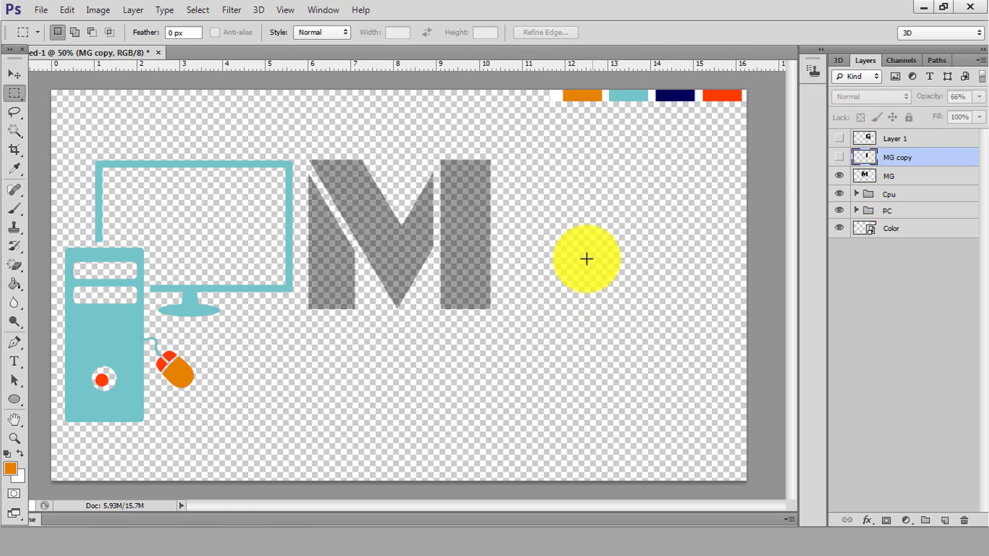
drag(433, 138, 503, 333)
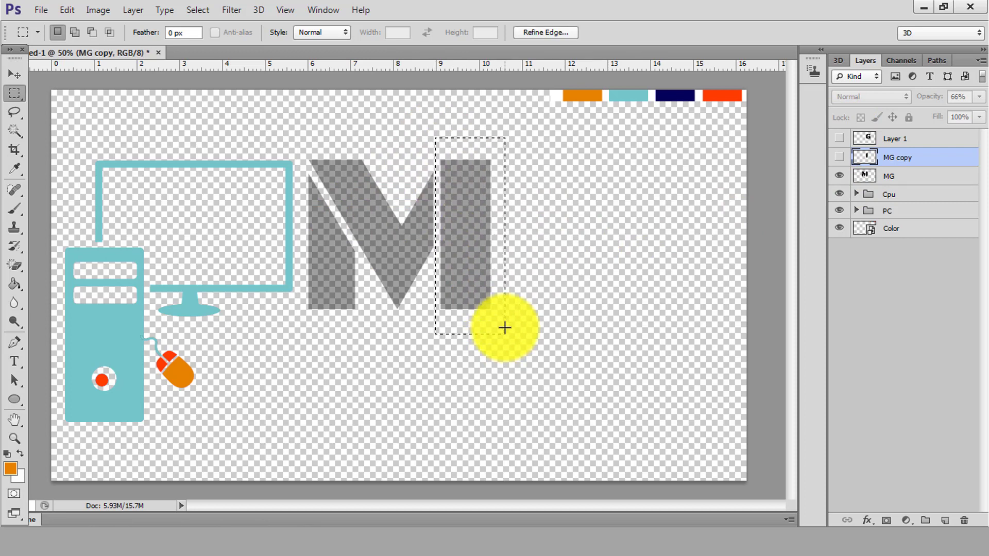
click(889, 182)
key(Delete)
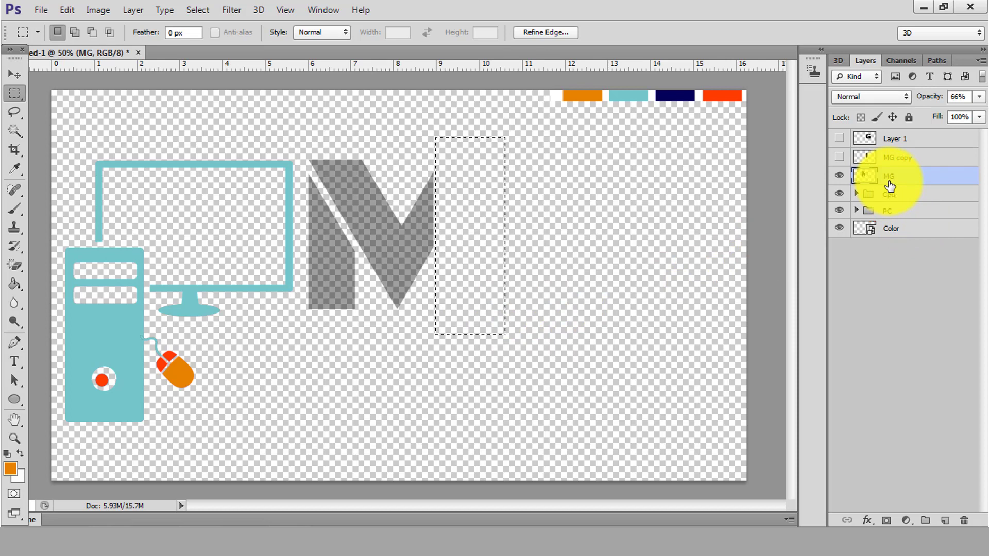
click(888, 159)
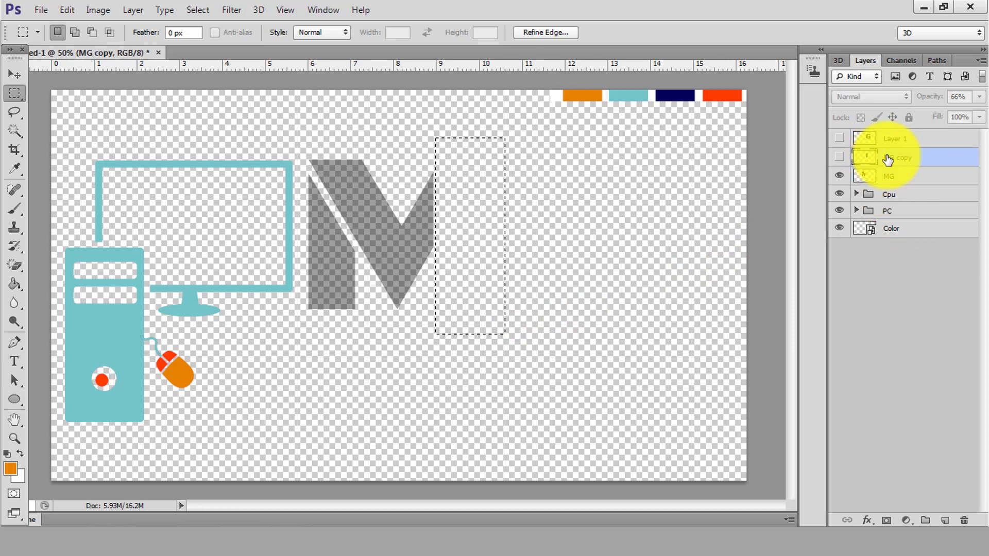
click(839, 157)
click(839, 138)
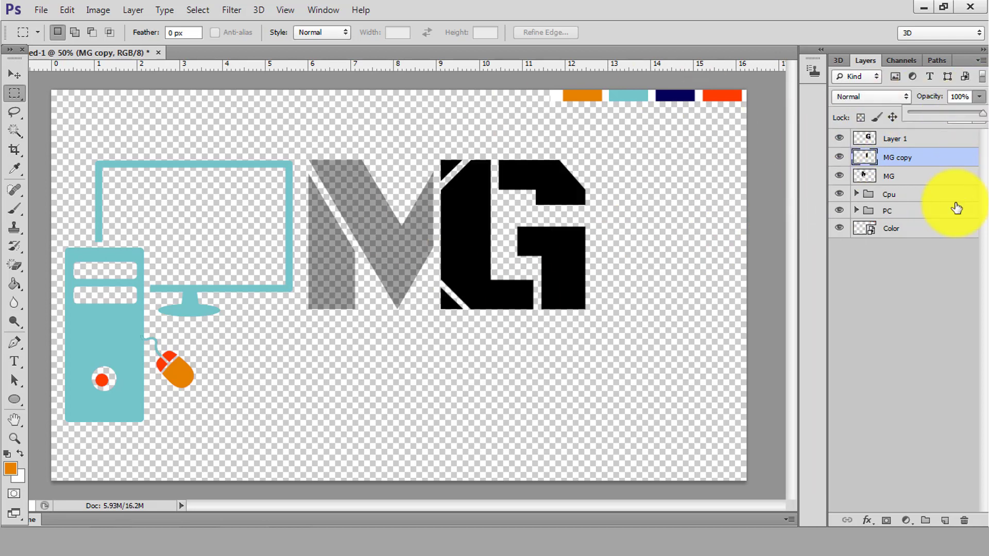
Make the M fully opaque and merge the MG and MG copy layers into one
click(912, 176)
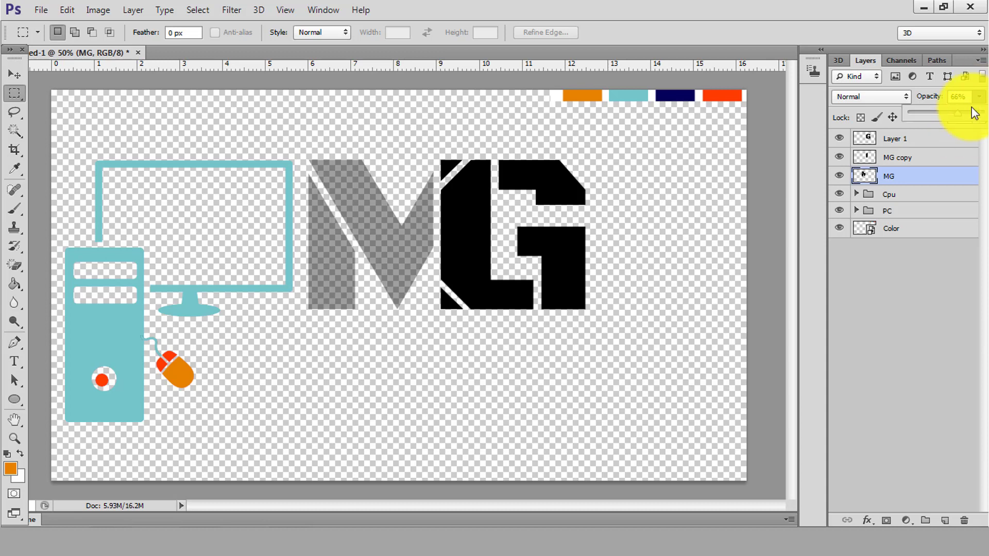
drag(967, 120, 984, 119)
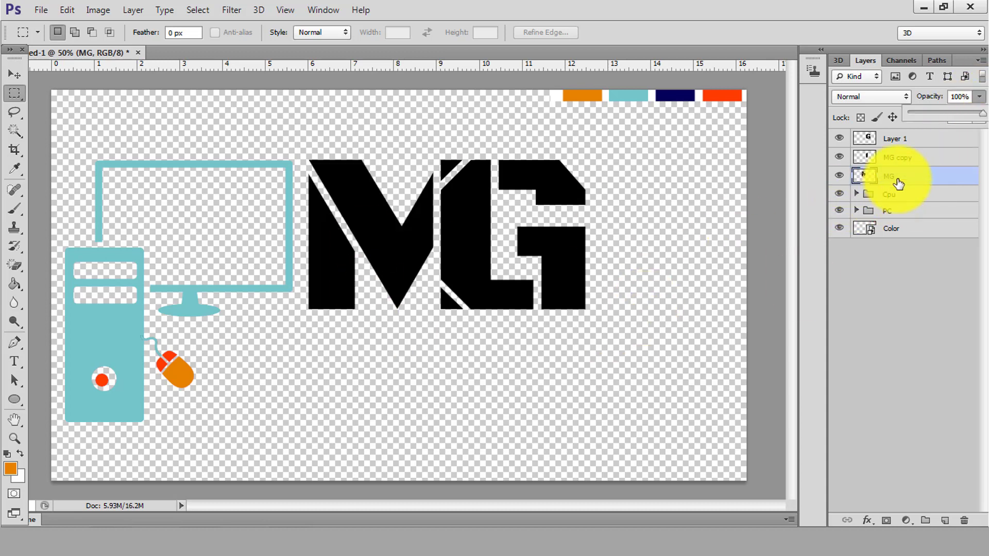
ctrl+click(899, 158)
right_click(899, 159)
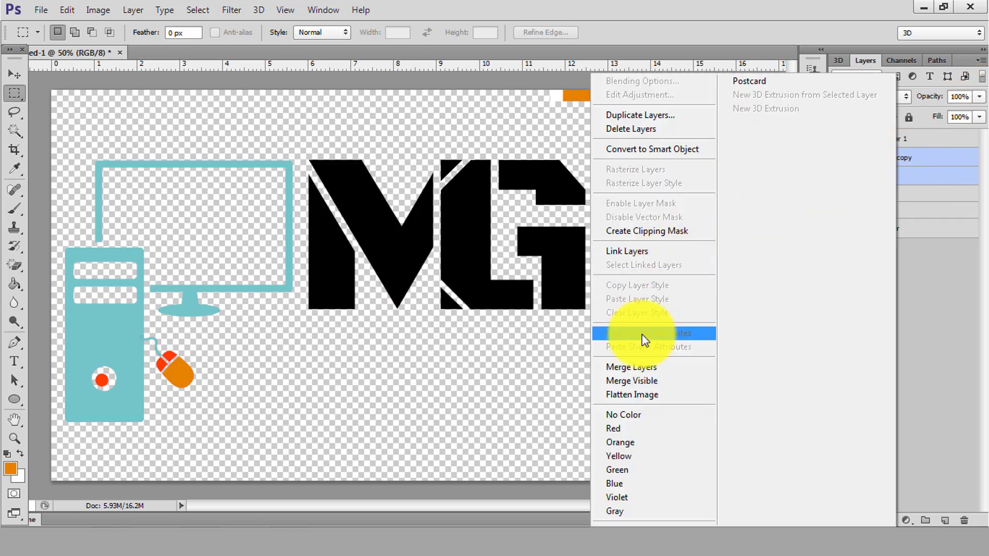
click(639, 368)
click(839, 157)
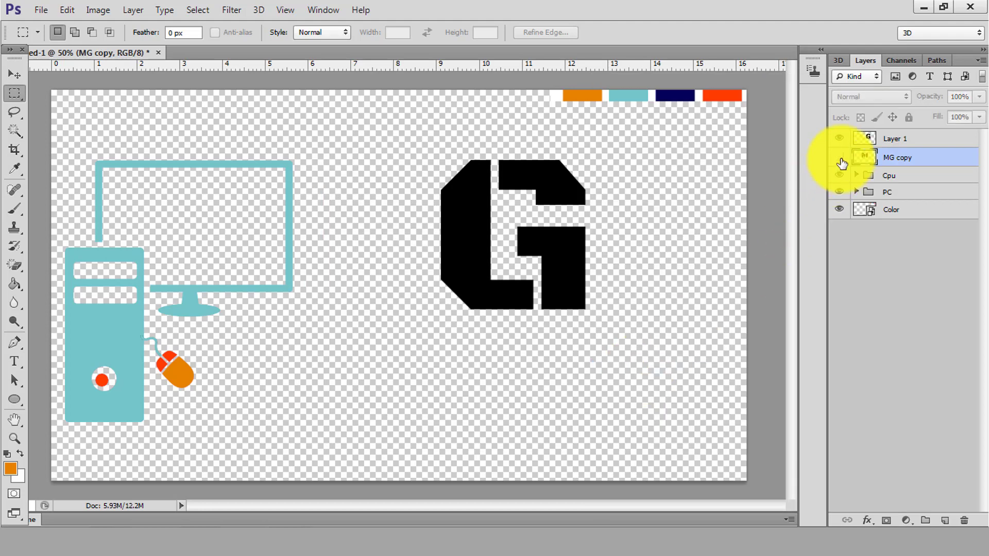
click(841, 160)
click(841, 159)
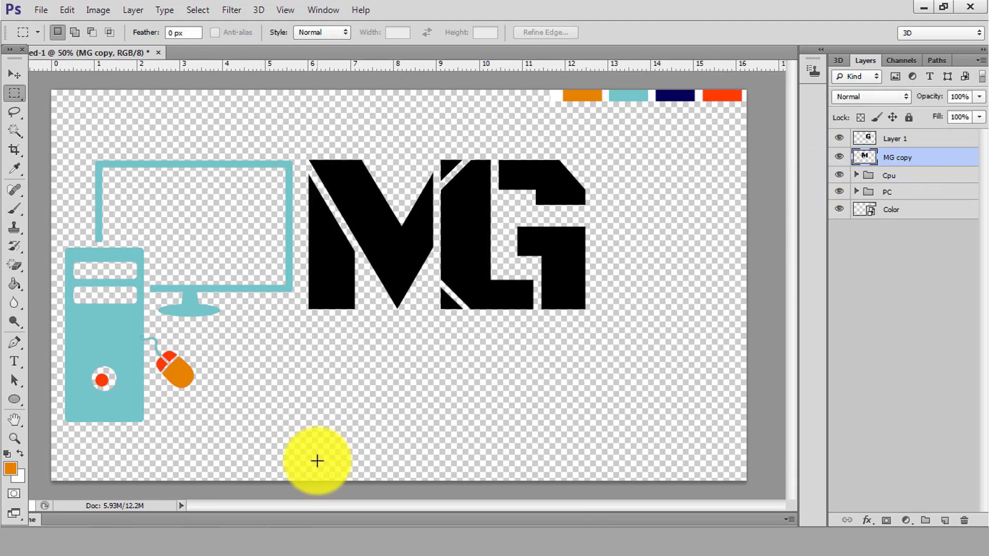
right_click(909, 161)
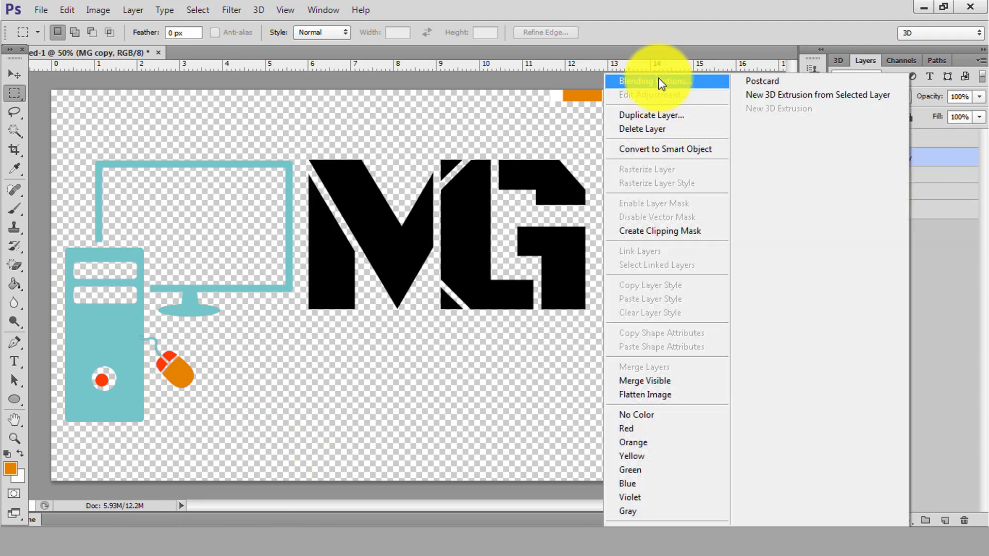
click(960, 316)
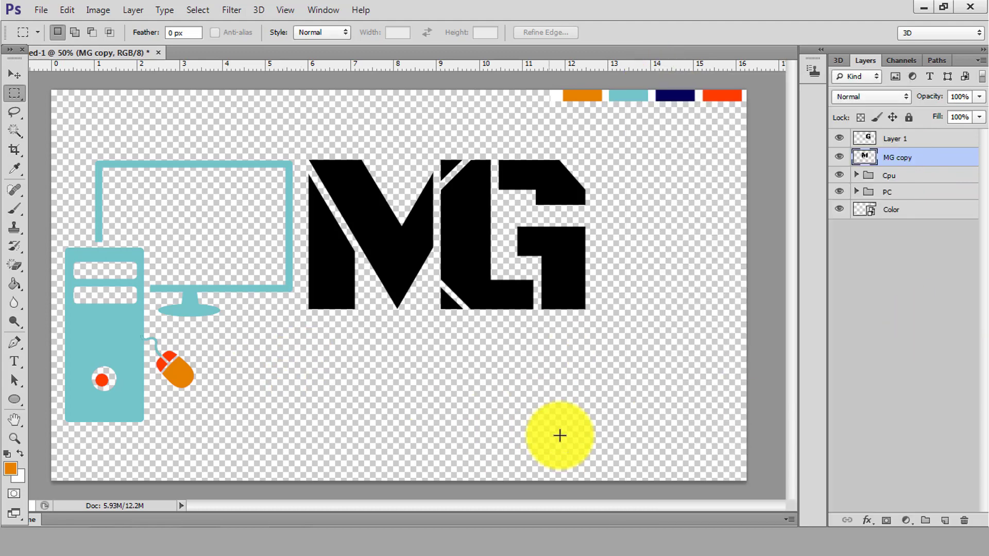
Group Layer 1 with the merged MG layer and deselect the layers
shift+click(899, 144)
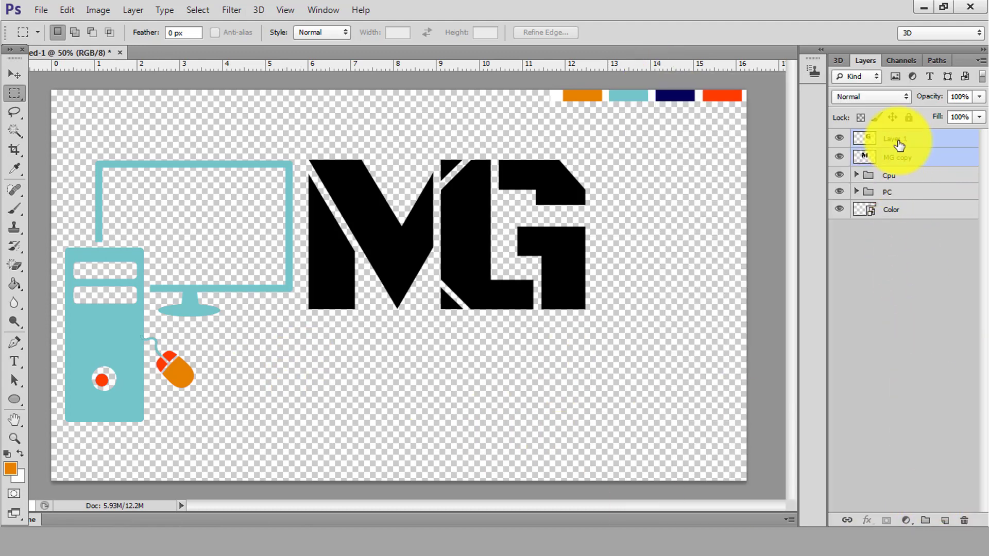
right_click(899, 146)
key(Escape)
key(ctrl+g)
text(Mani)
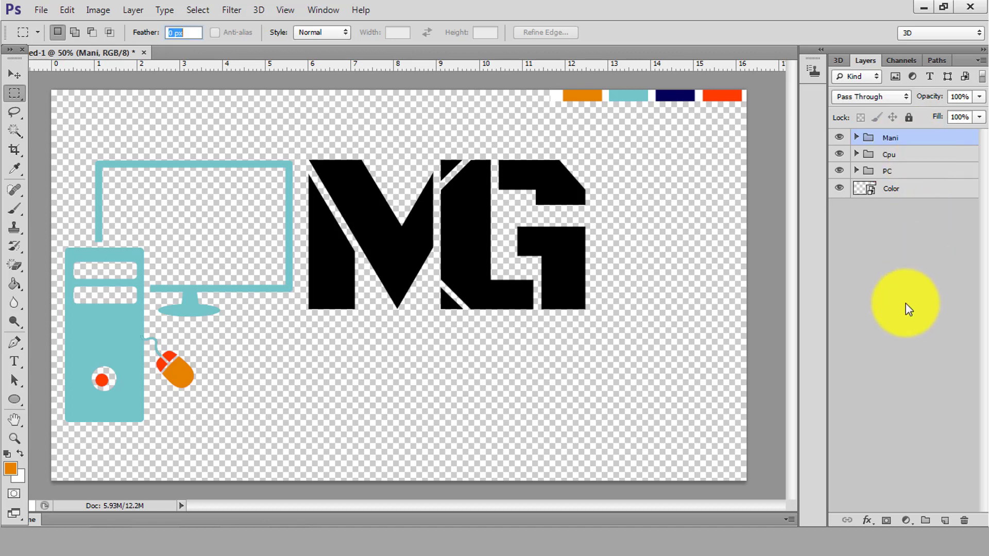
click(906, 305)
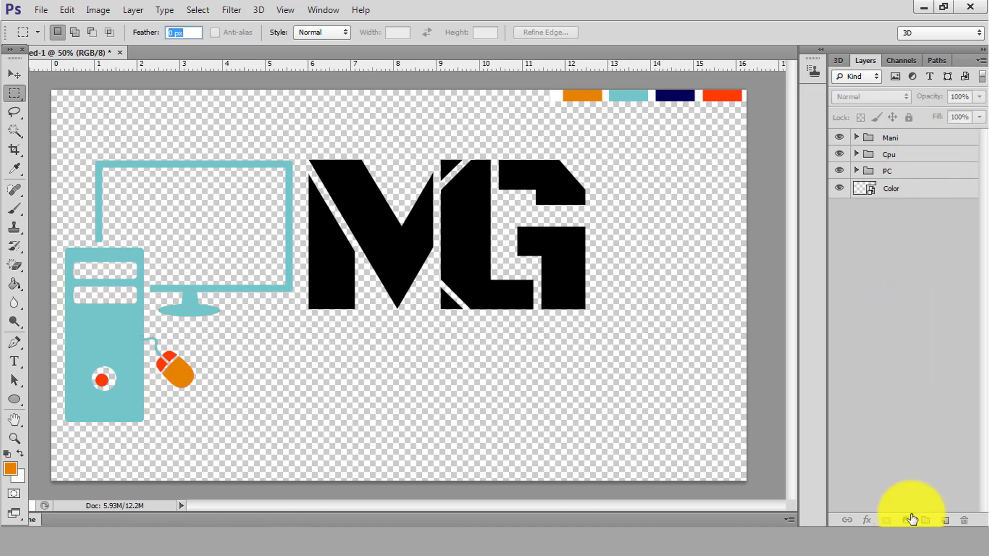
Add a new layer and start a text line below the monitor in Sarpanch at about 82 pt
click(945, 521)
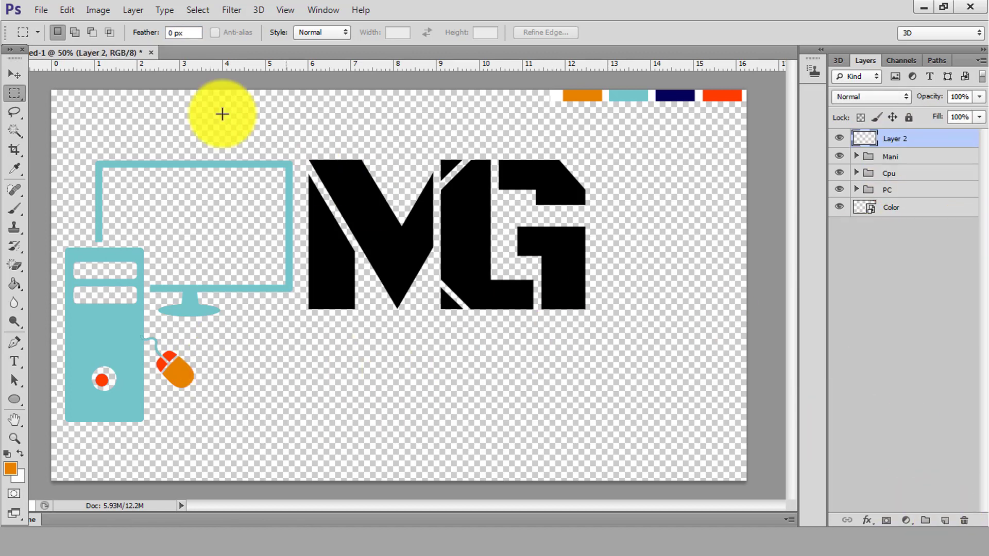
click(15, 359)
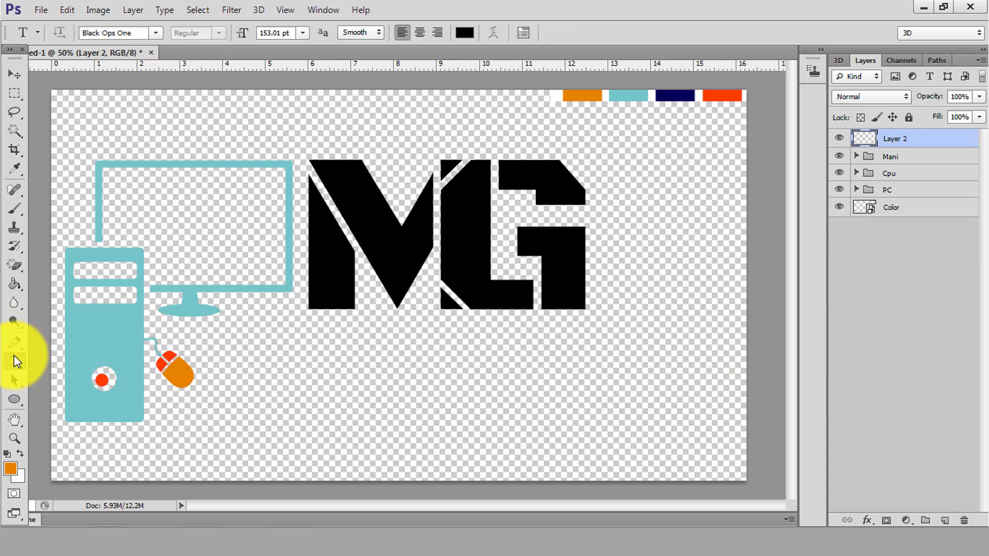
click(222, 355)
click(118, 32)
text(Sakkal Majalla)
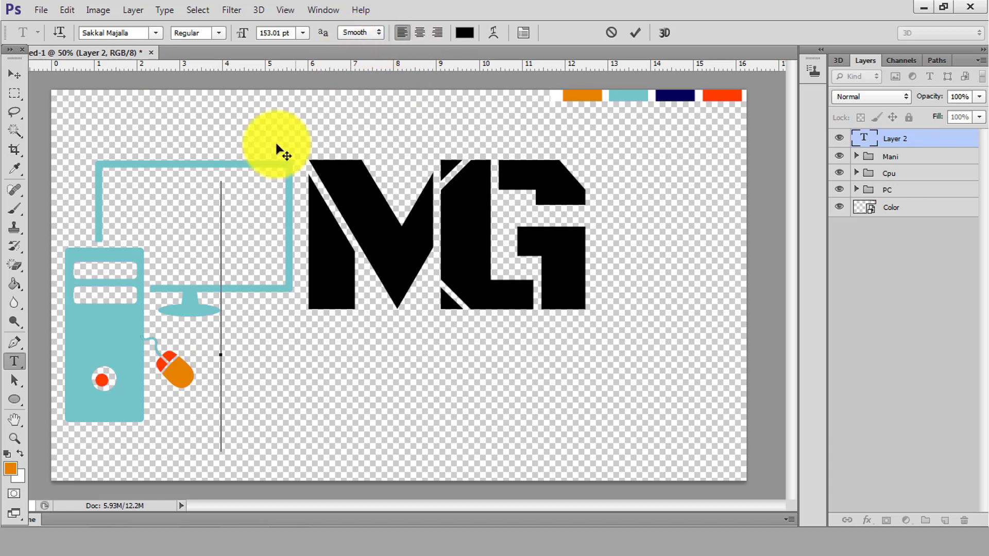
click(523, 32)
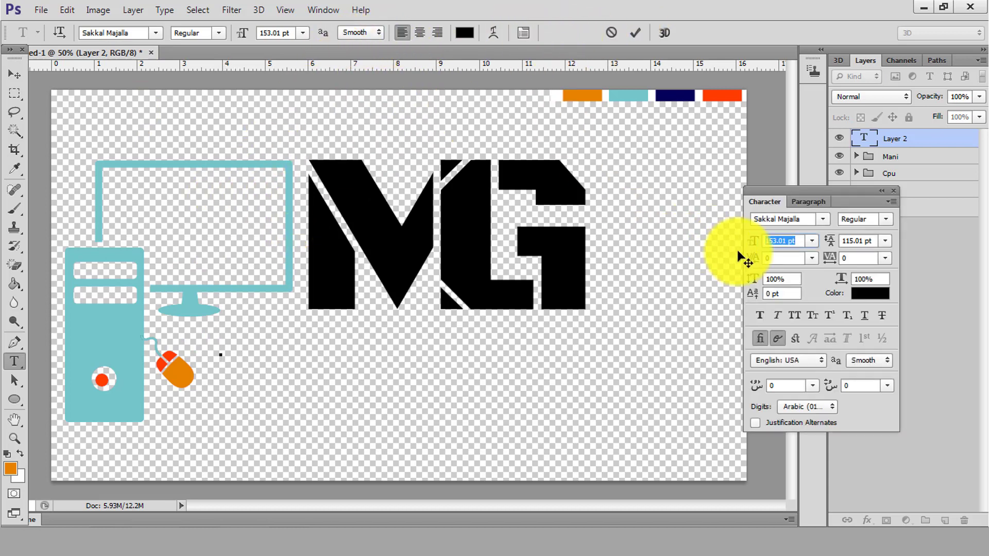
drag(751, 249, 715, 254)
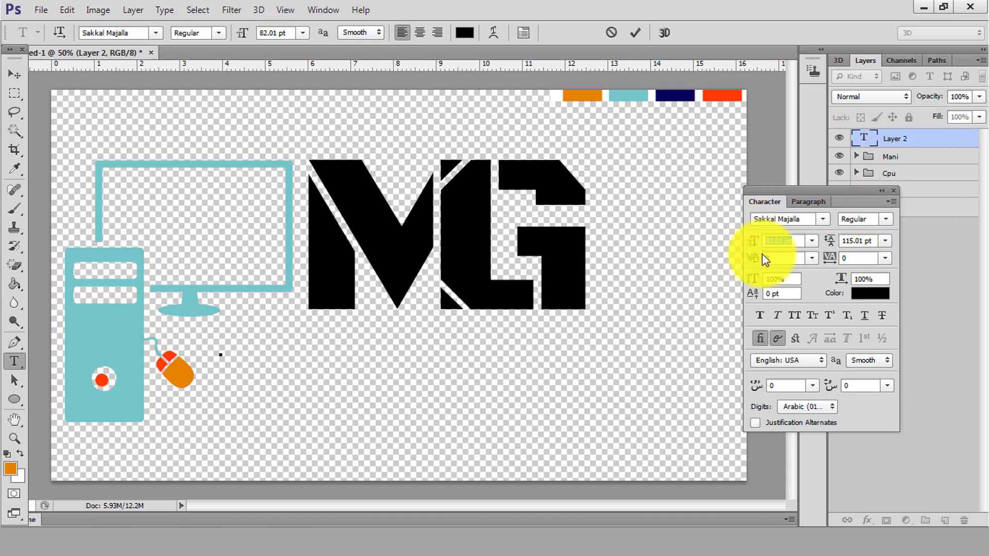
key(Return)
click(152, 33)
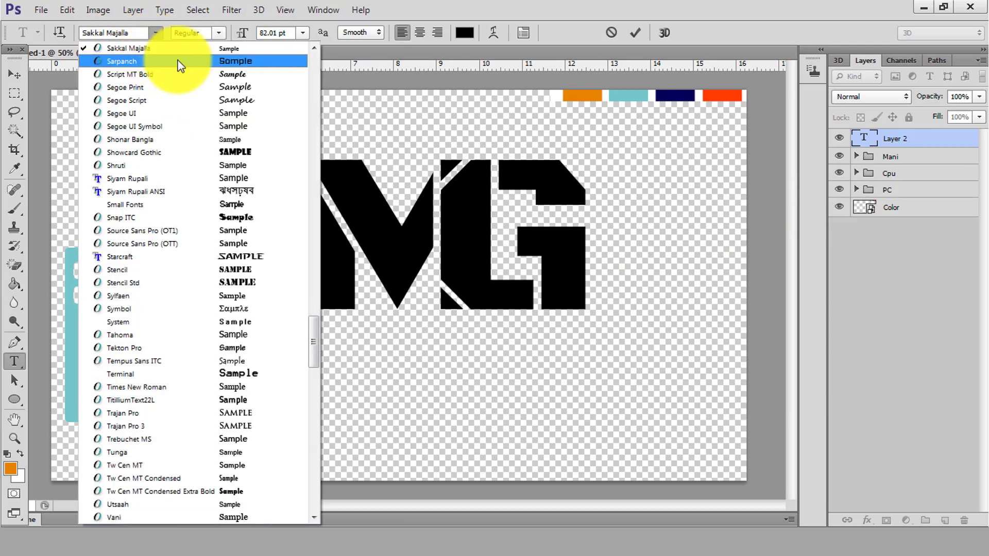
click(172, 61)
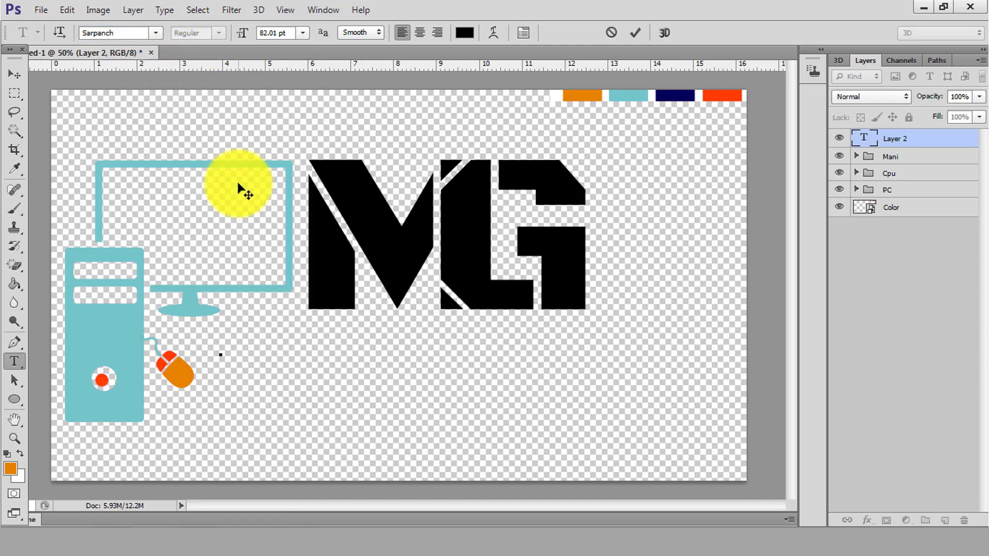
Type the Motion Graphic text and shrink it from 100 pt so the line fits
text(Mot)
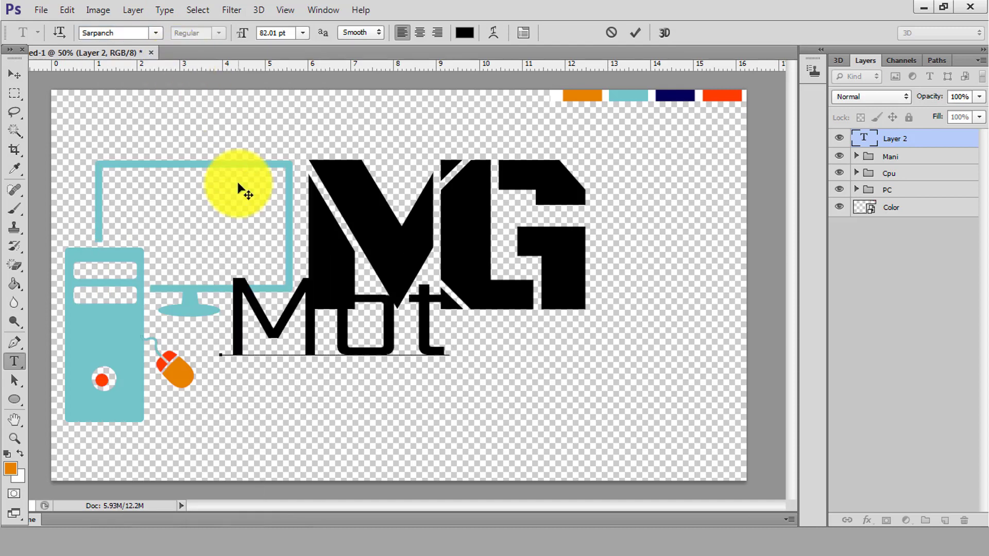
text(ion G)
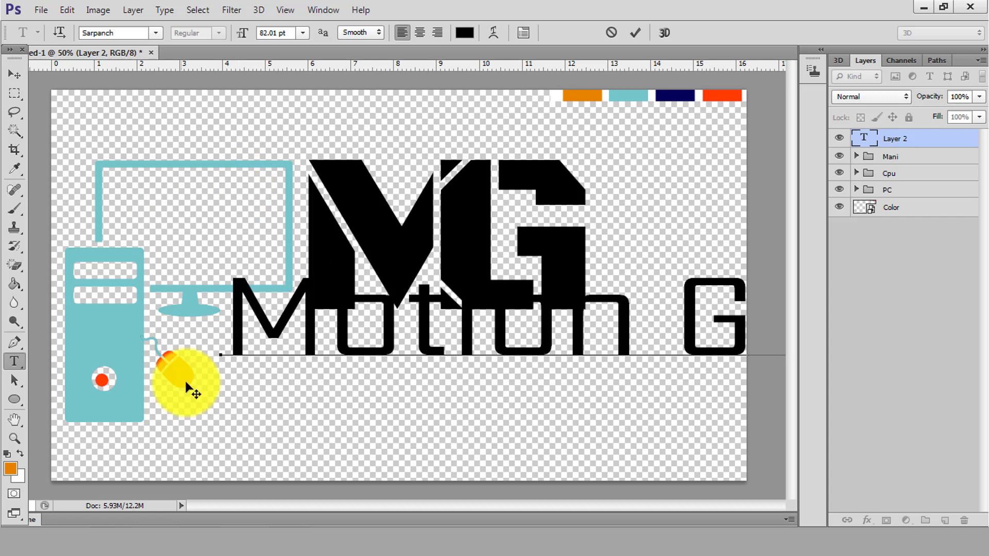
drag(227, 282, 916, 357)
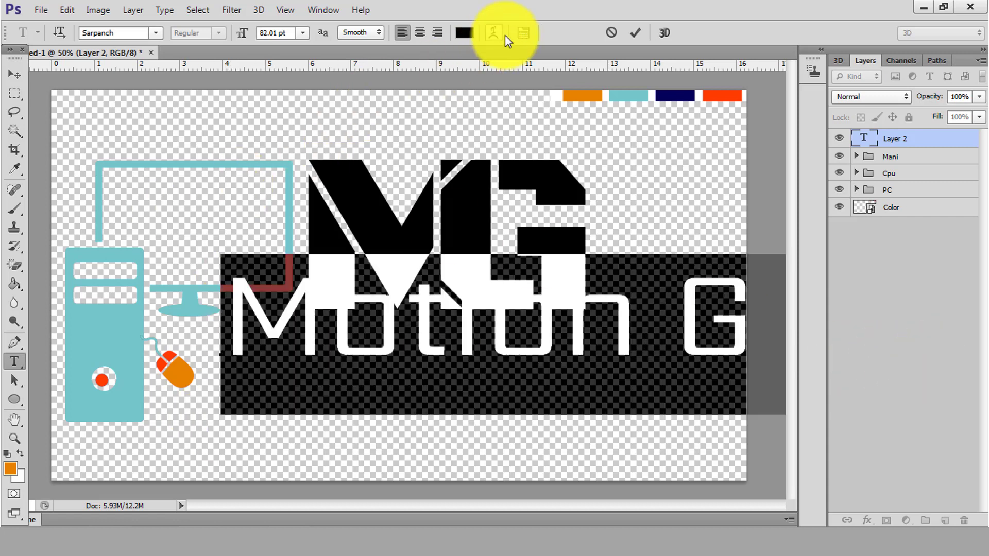
click(523, 33)
click(745, 246)
drag(746, 247, 727, 246)
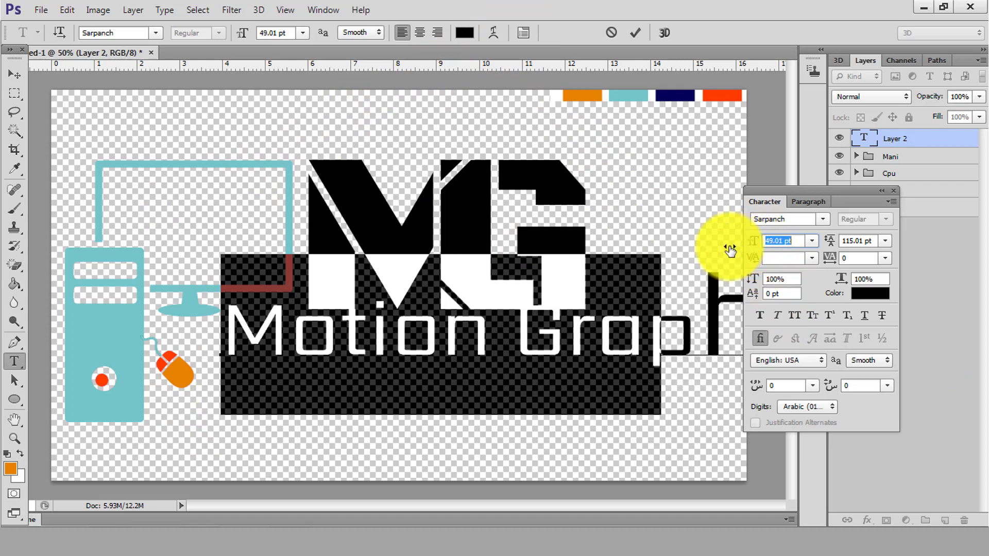
drag(707, 320, 817, 331)
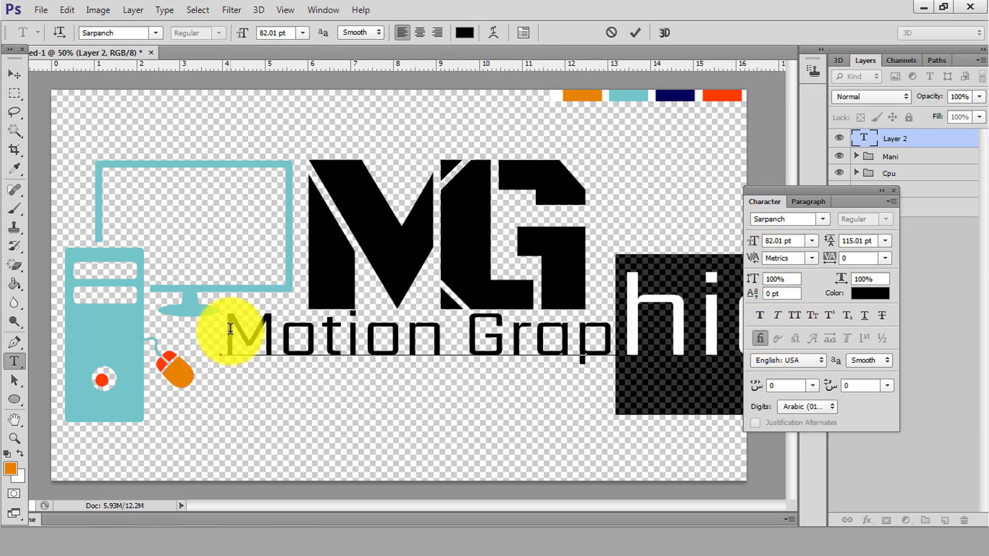
drag(225, 335, 728, 393)
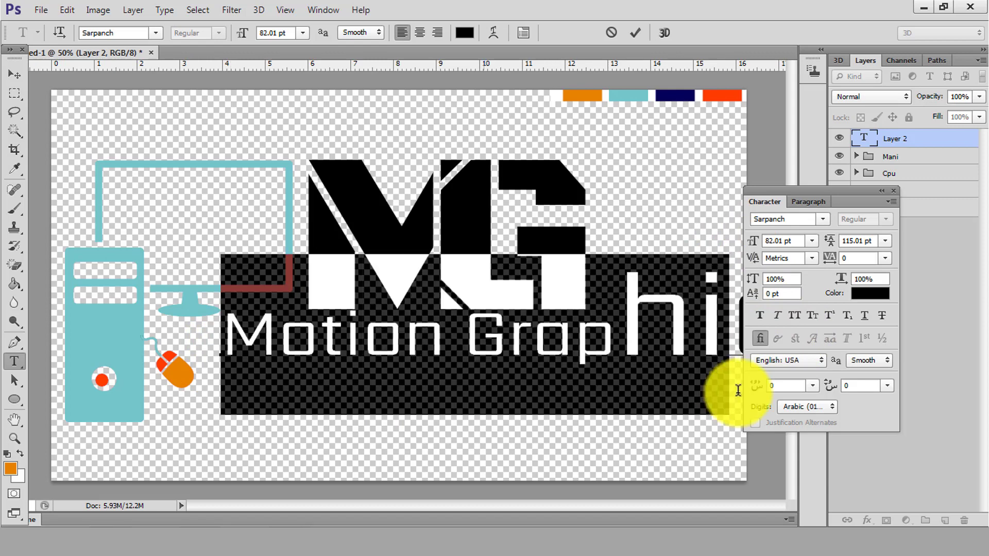
click(773, 242)
text(100)
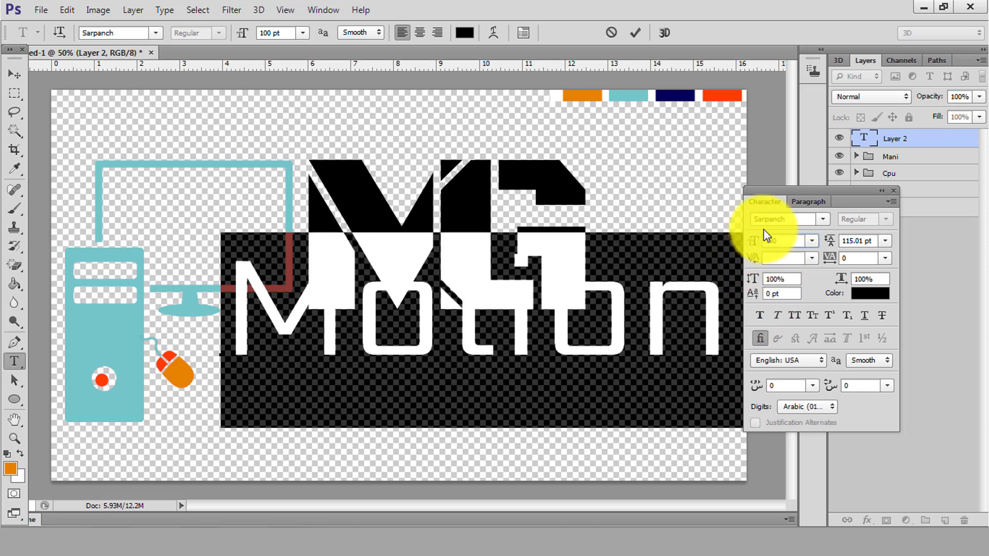
mouse_move(753, 240)
mouse_down()
mouse_move(708, 272)
mouse_move(717, 270)
mouse_up()
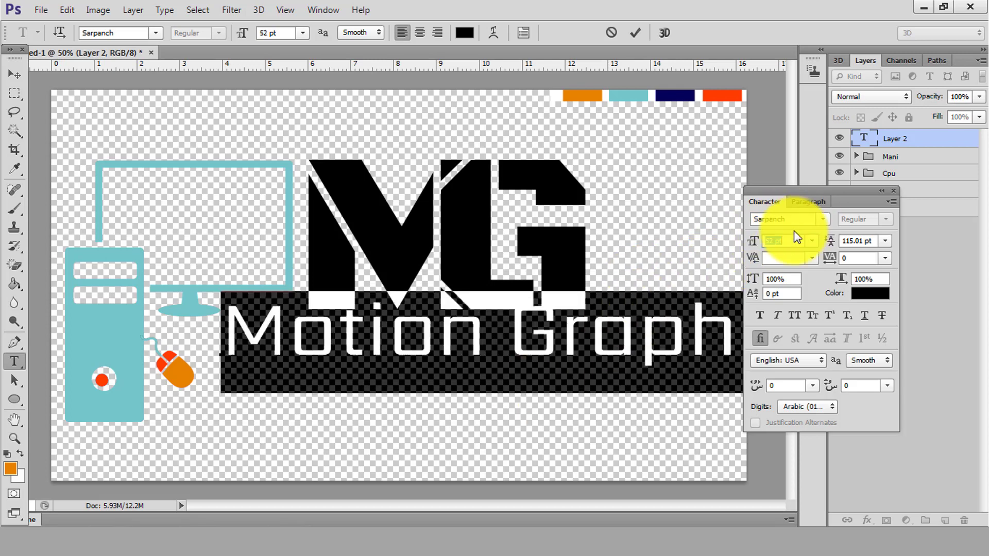
Move the text under the MG logo and set it to 44 pt
drag(627, 420, 598, 457)
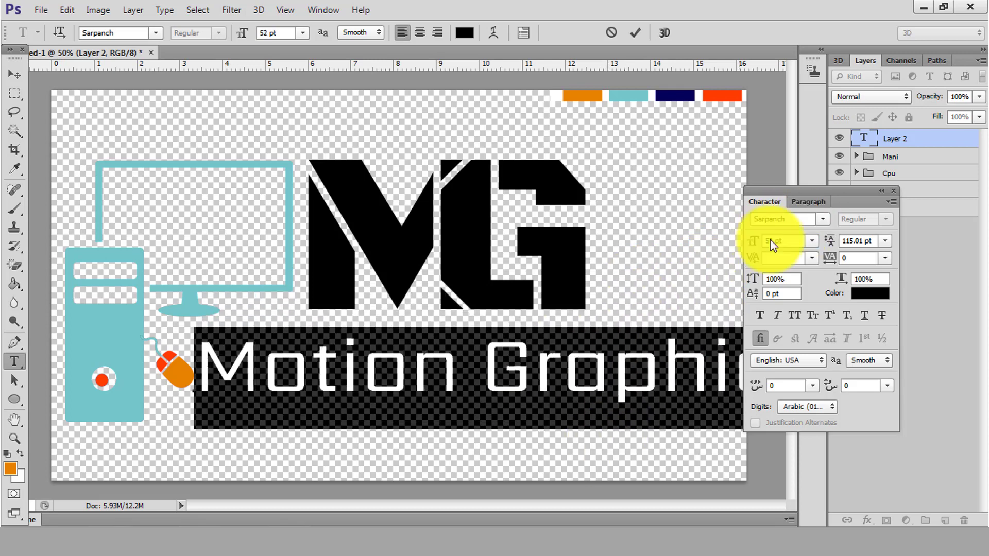
drag(753, 247, 742, 248)
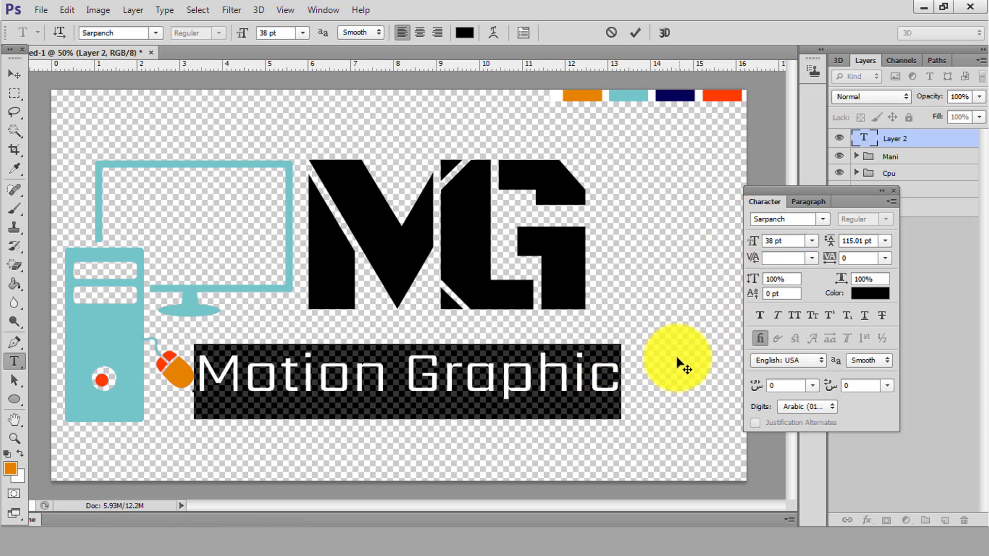
click(619, 370)
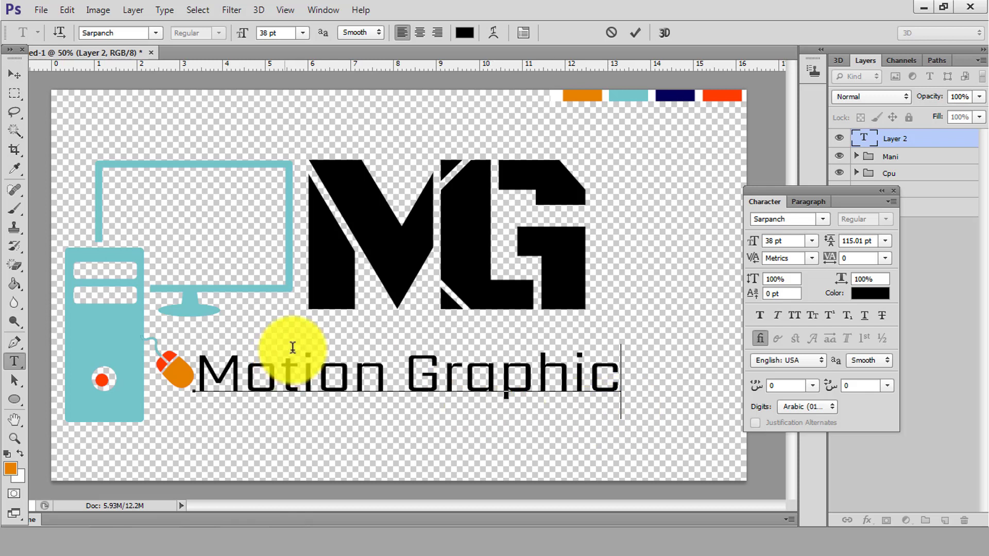
drag(616, 383, 232, 417)
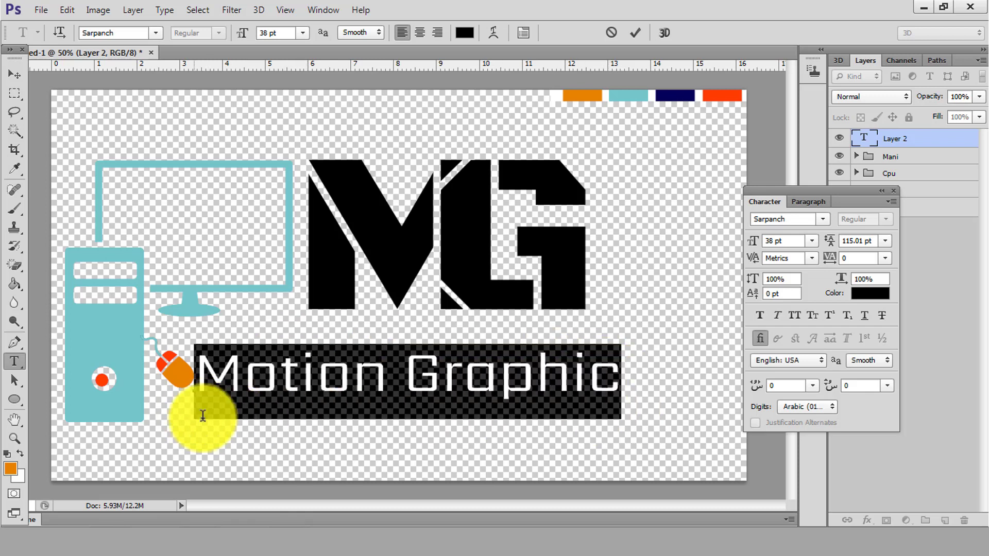
click(463, 415)
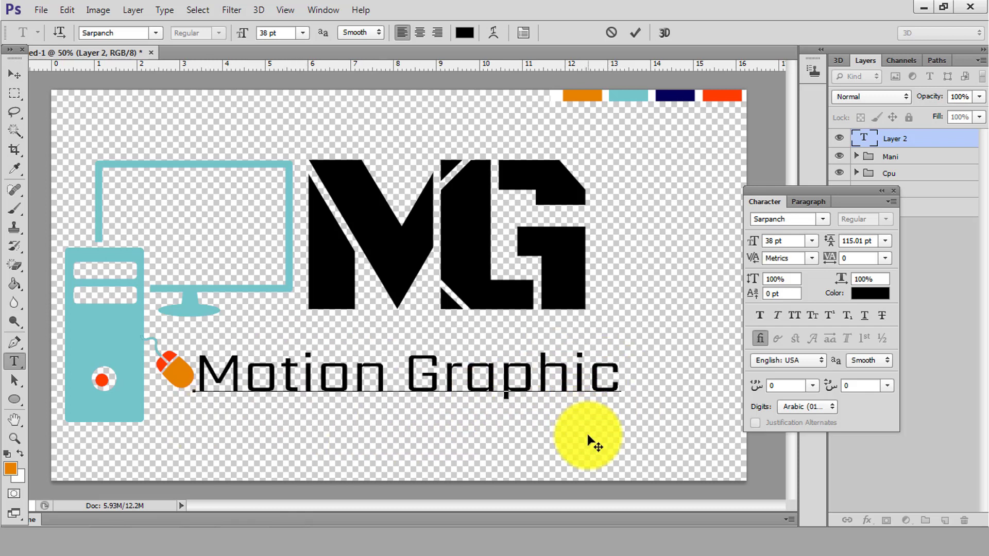
drag(592, 442, 593, 431)
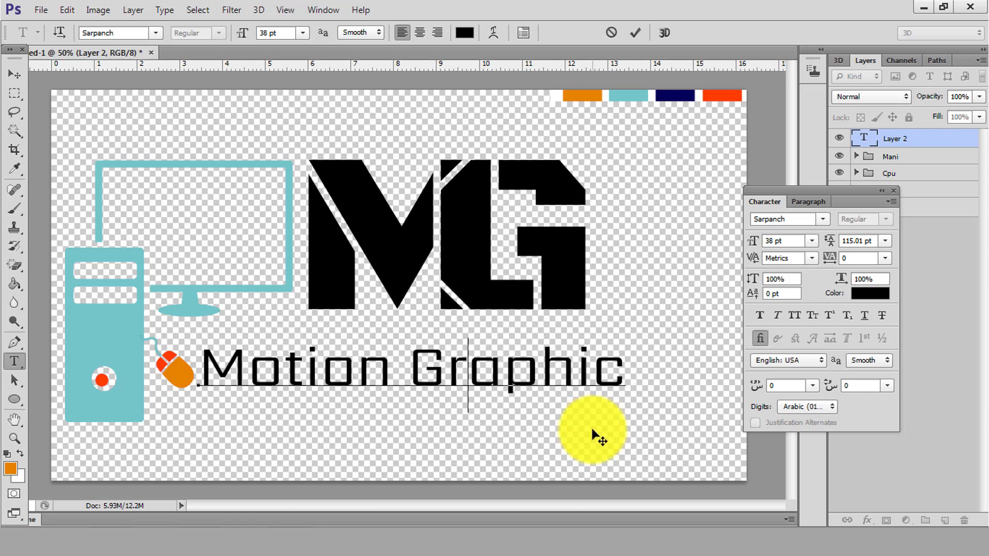
drag(625, 372, 209, 371)
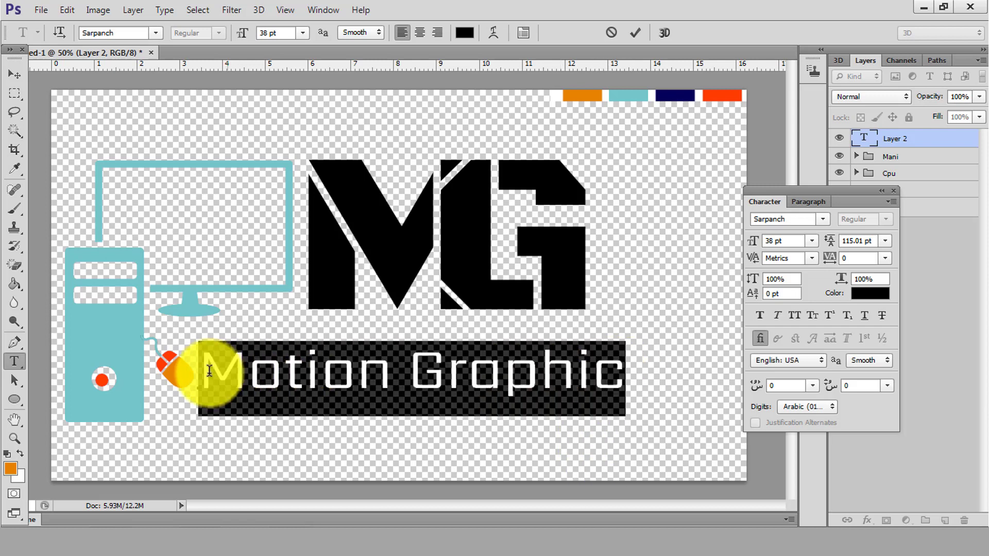
drag(749, 250, 753, 258)
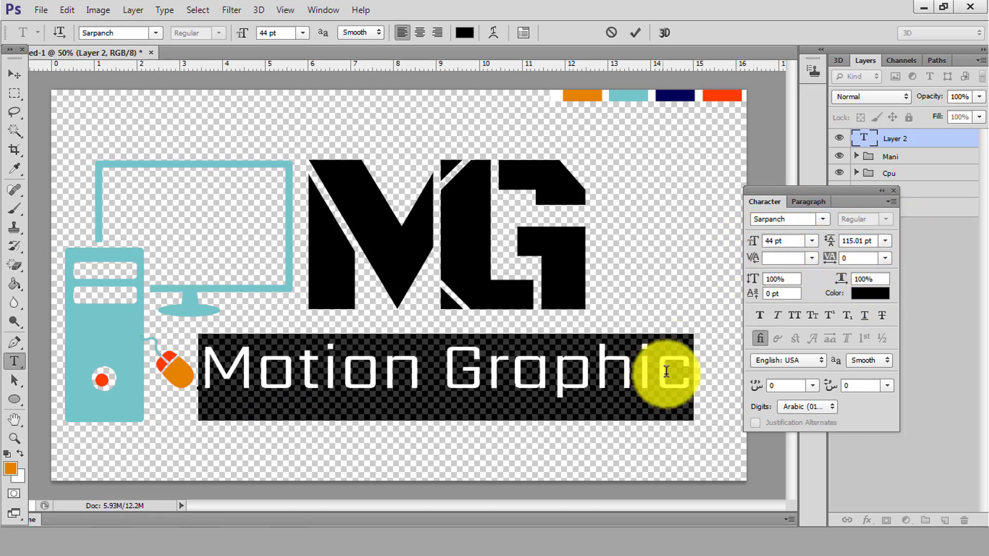
drag(721, 379, 188, 404)
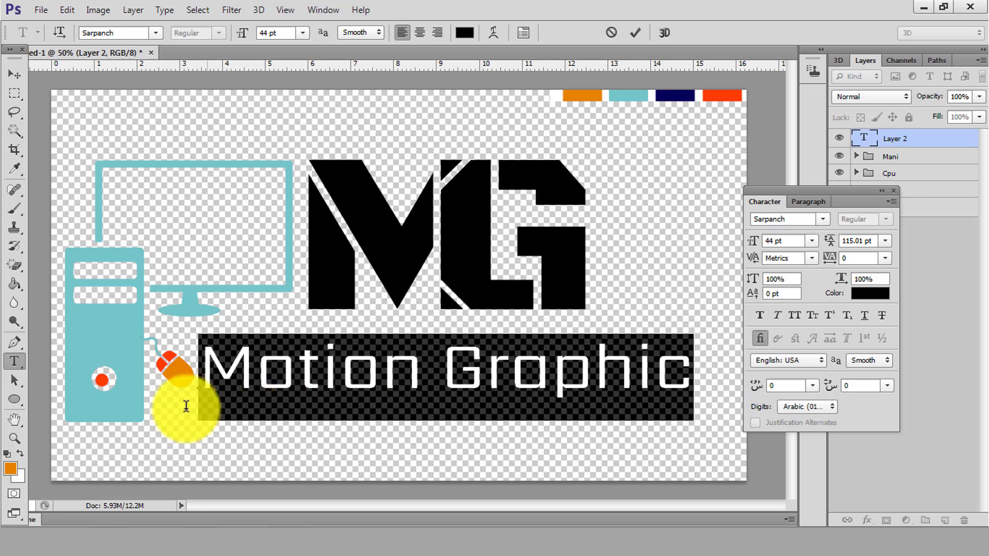
click(194, 404)
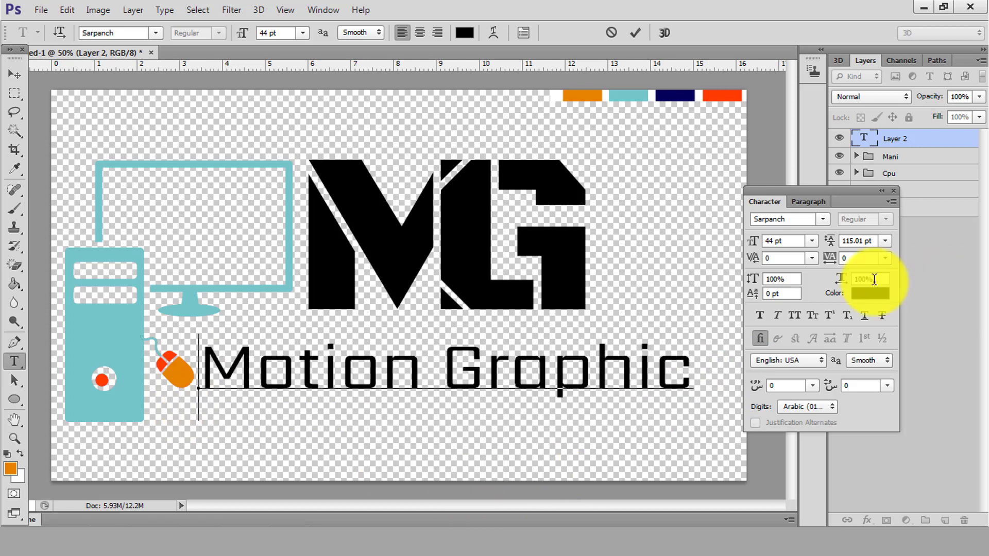
click(893, 192)
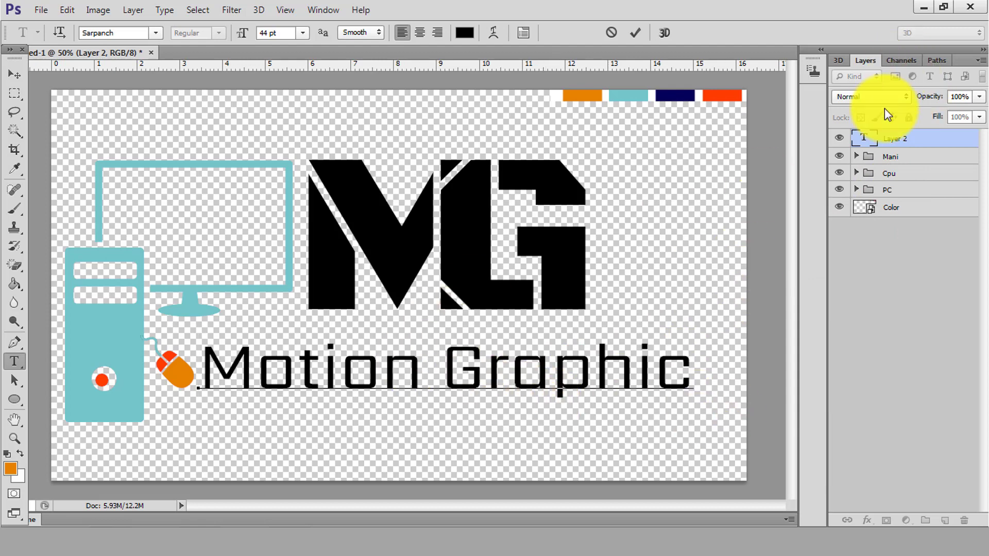
click(894, 142)
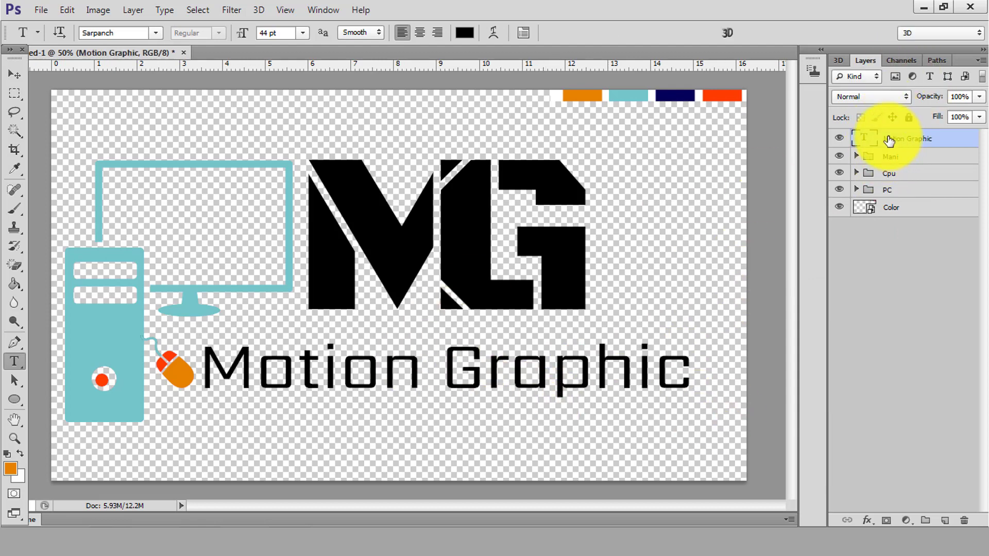
right_click(878, 142)
click(618, 205)
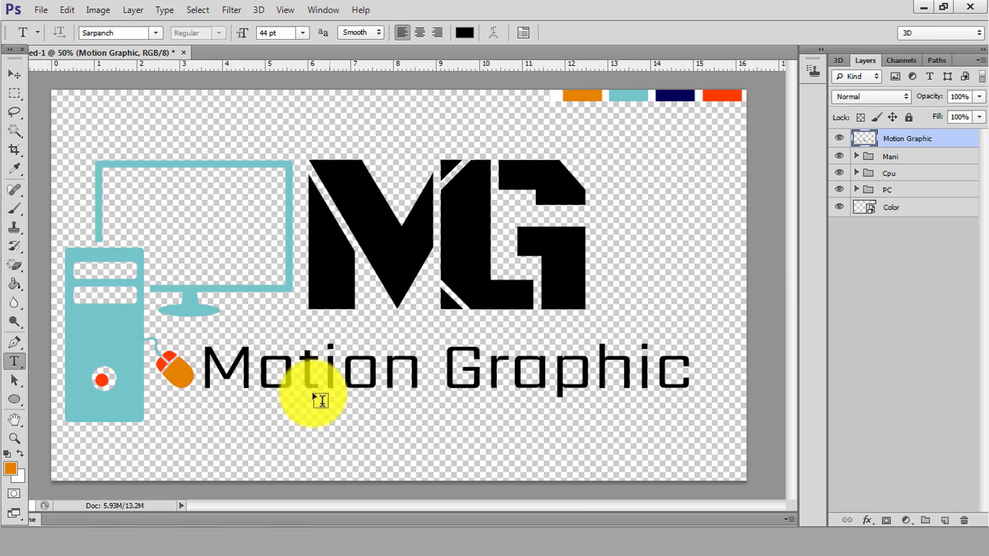
click(14, 75)
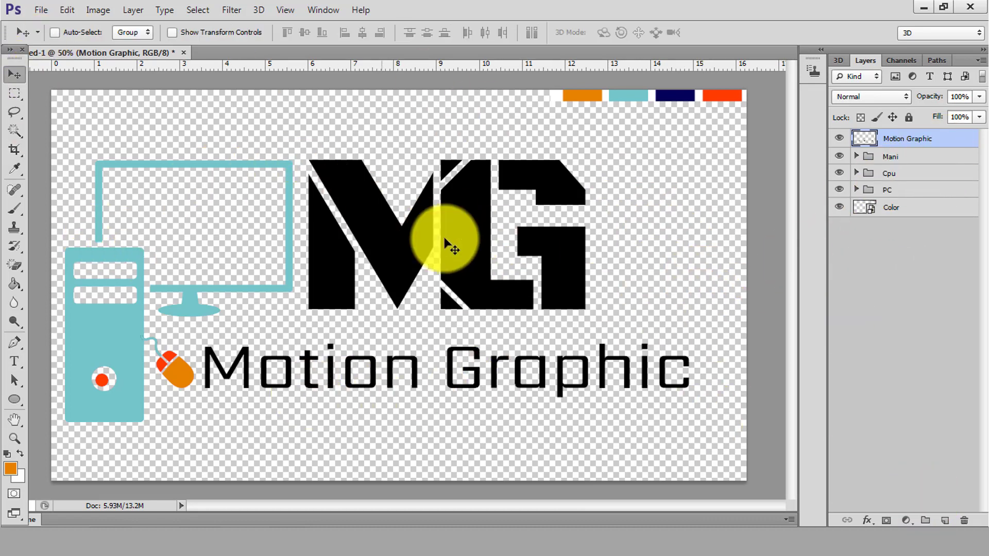
click(857, 157)
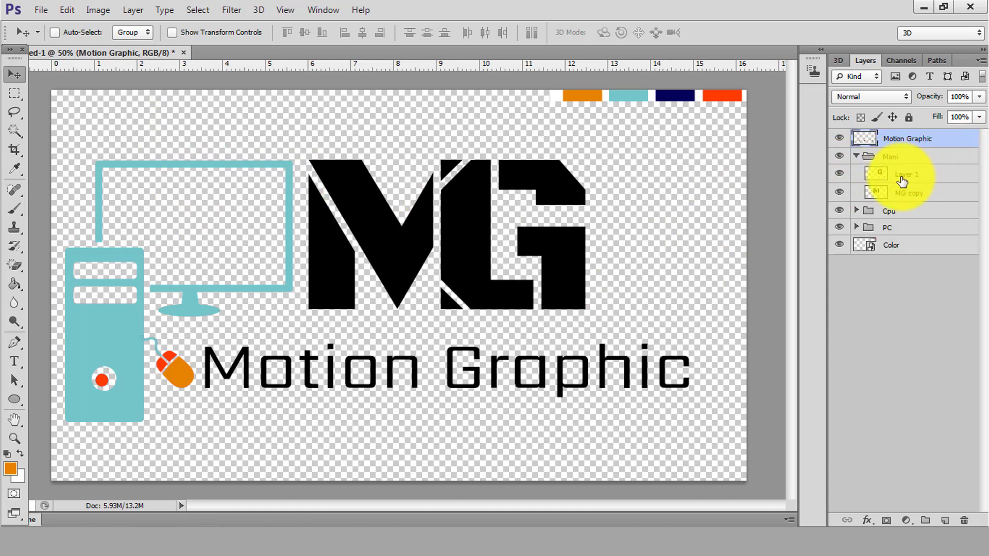
click(862, 160)
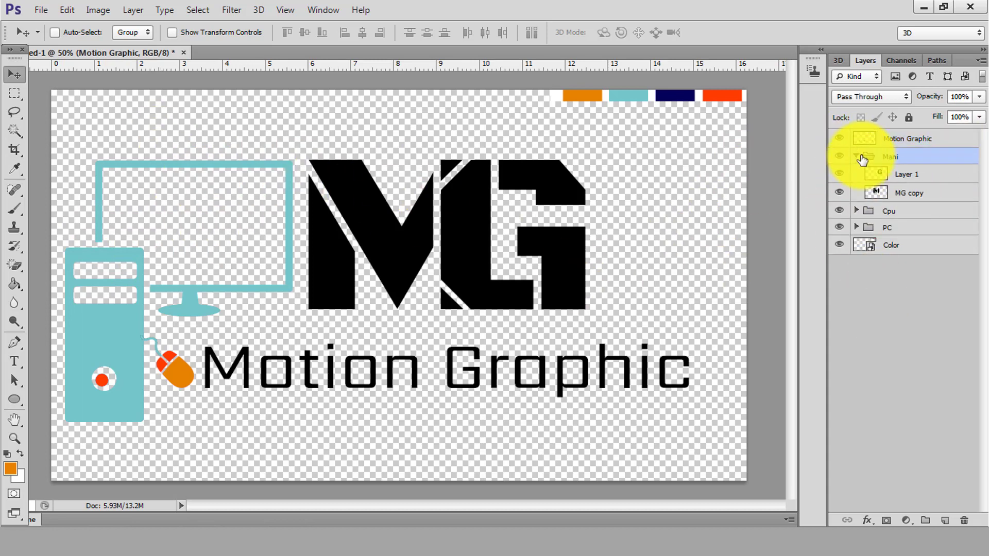
click(858, 157)
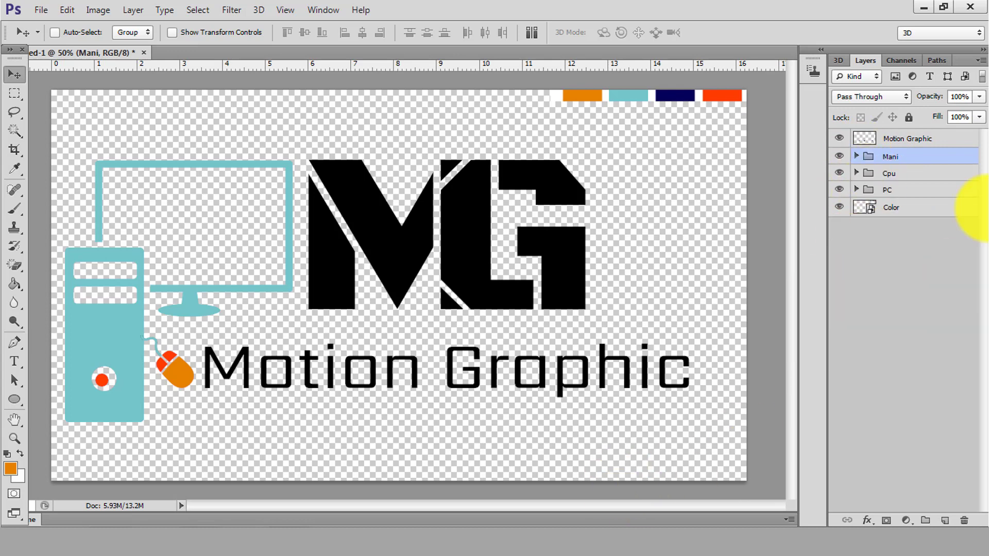
click(857, 156)
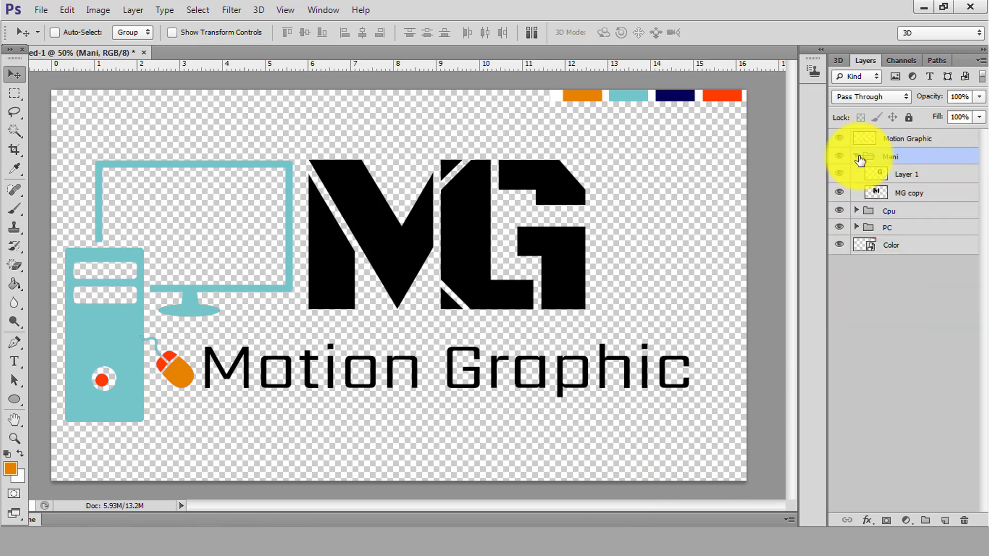
Give MG copy a Color Overlay of dark navy sampled from the navy swatch
right_click(905, 194)
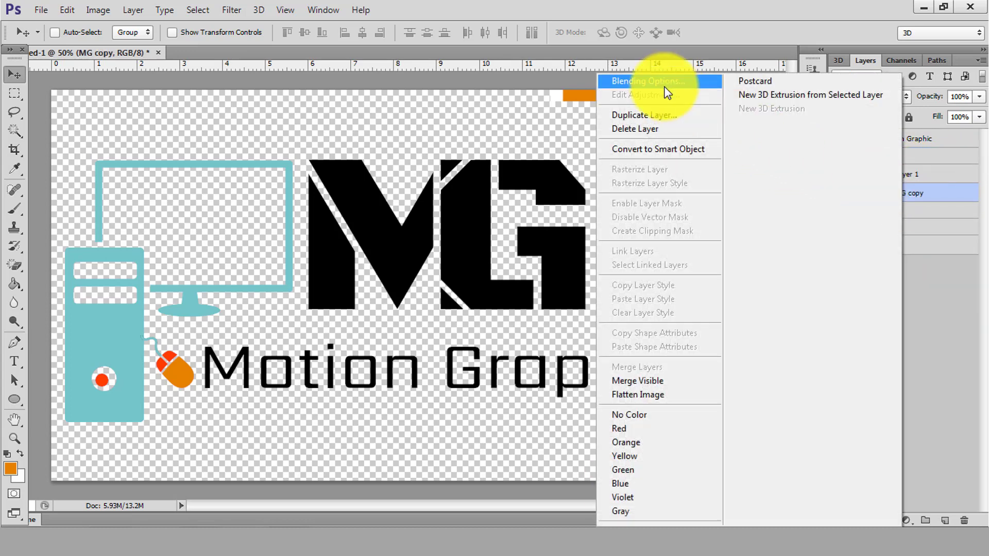
click(665, 83)
mouse_move(530, 36)
mouse_down()
mouse_move(243, 128)
mouse_move(779, 172)
mouse_up()
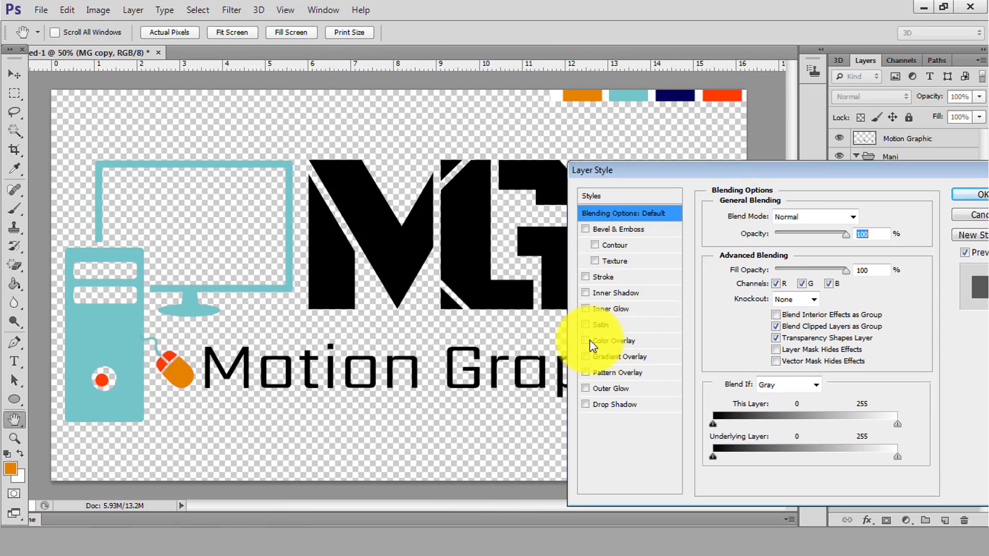
click(590, 341)
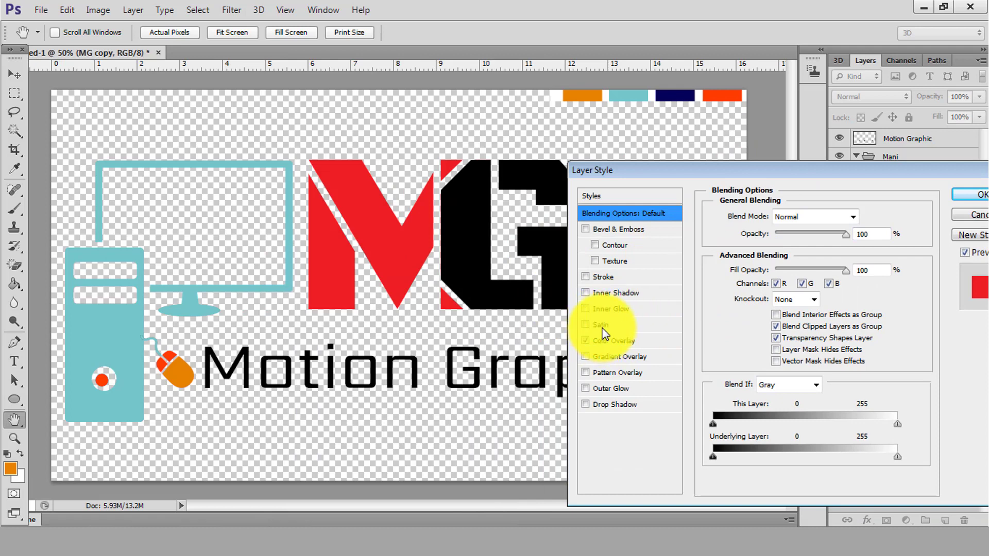
click(608, 340)
click(869, 216)
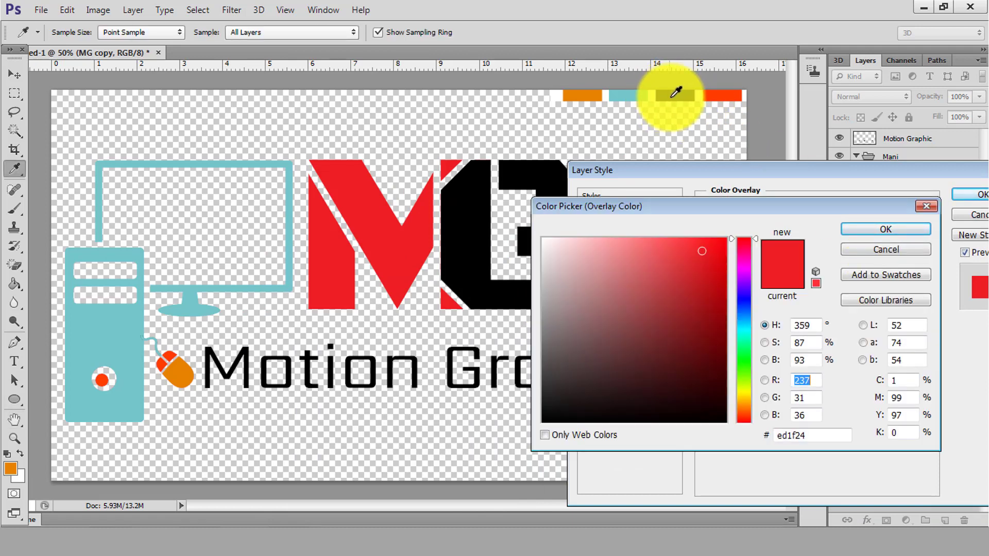
click(676, 93)
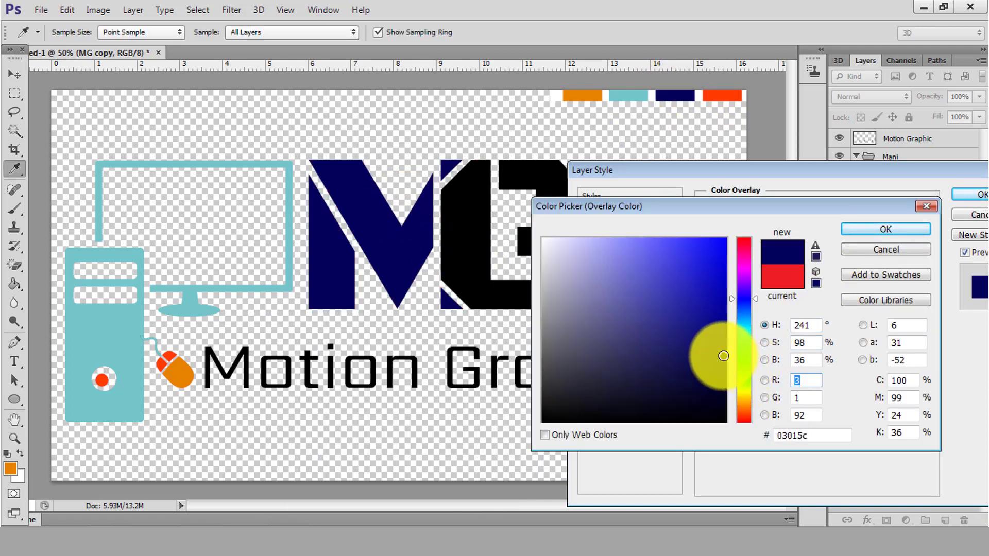
drag(724, 356, 727, 371)
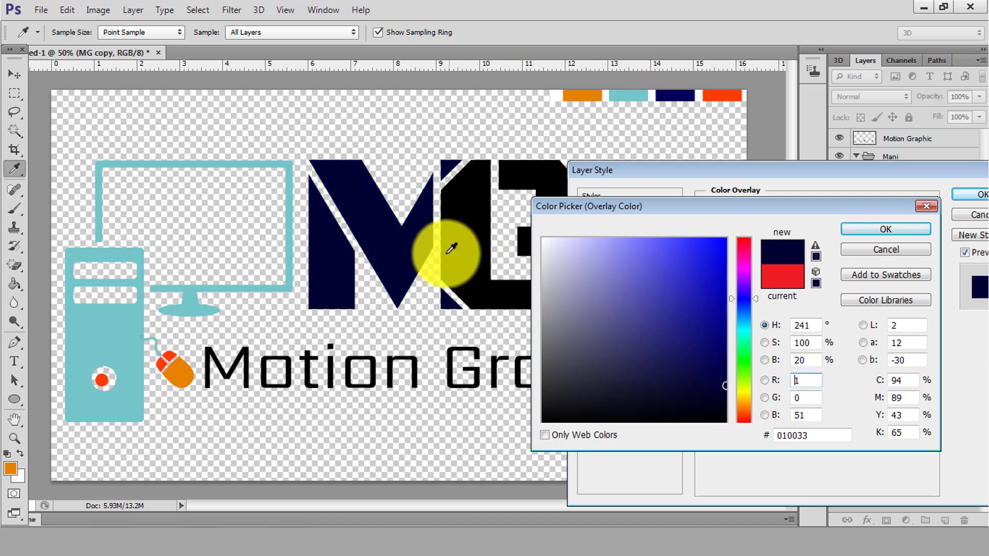
click(898, 233)
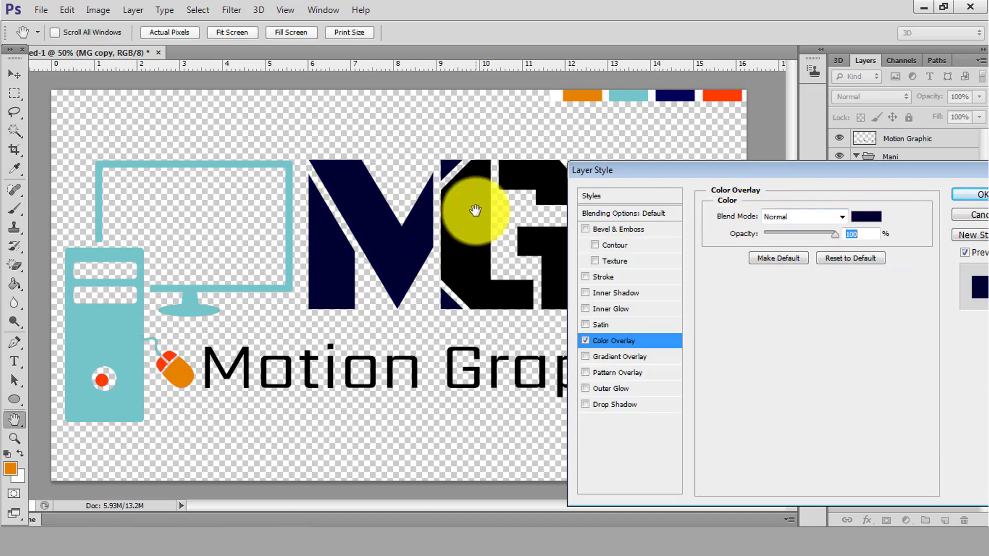
click(972, 198)
Give Layer 1, the G, a red Color Overlay
click(907, 175)
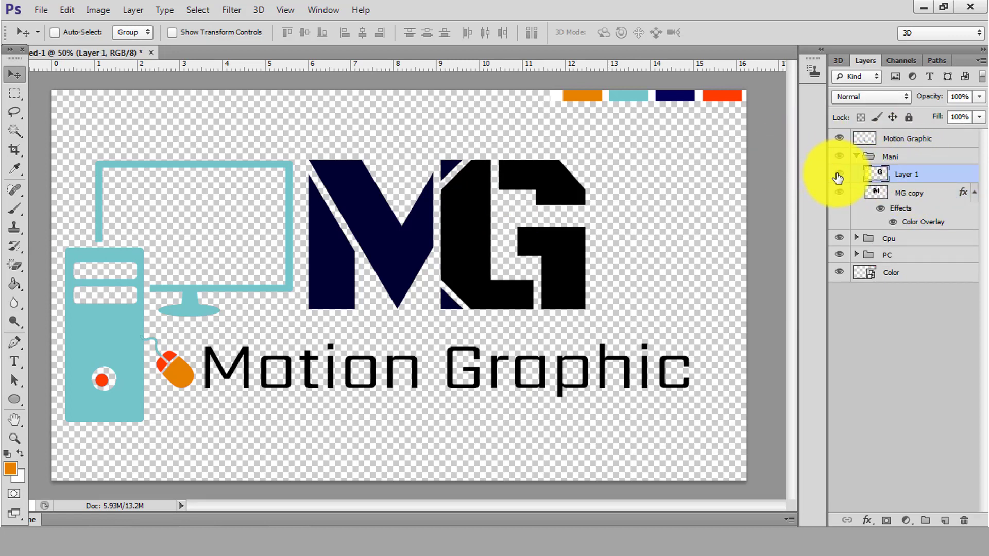
double_click(838, 178)
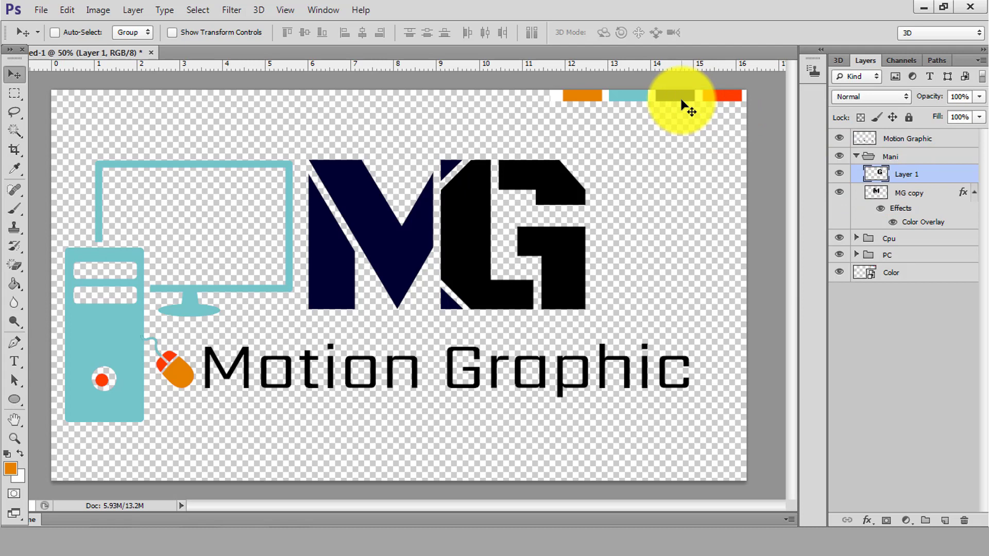
right_click(924, 181)
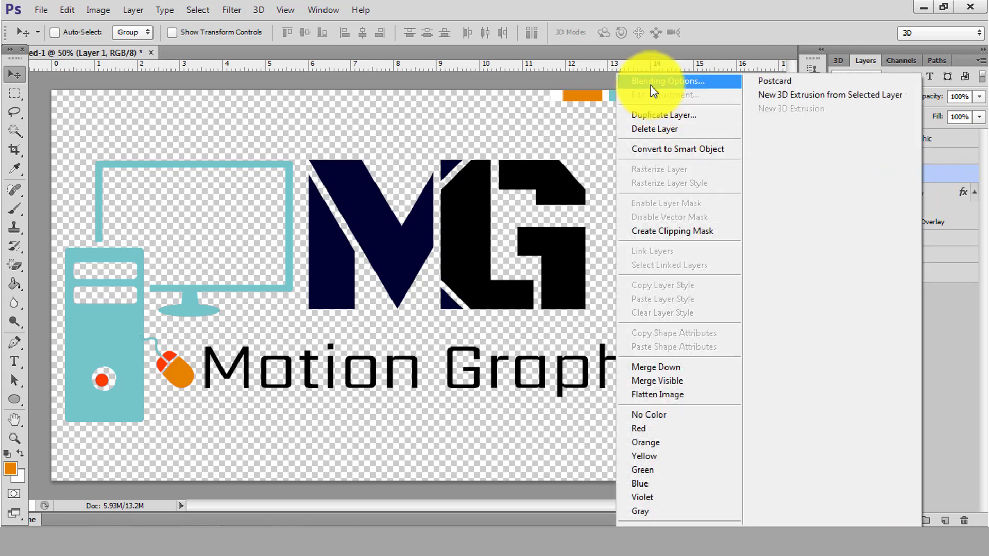
click(654, 86)
click(586, 341)
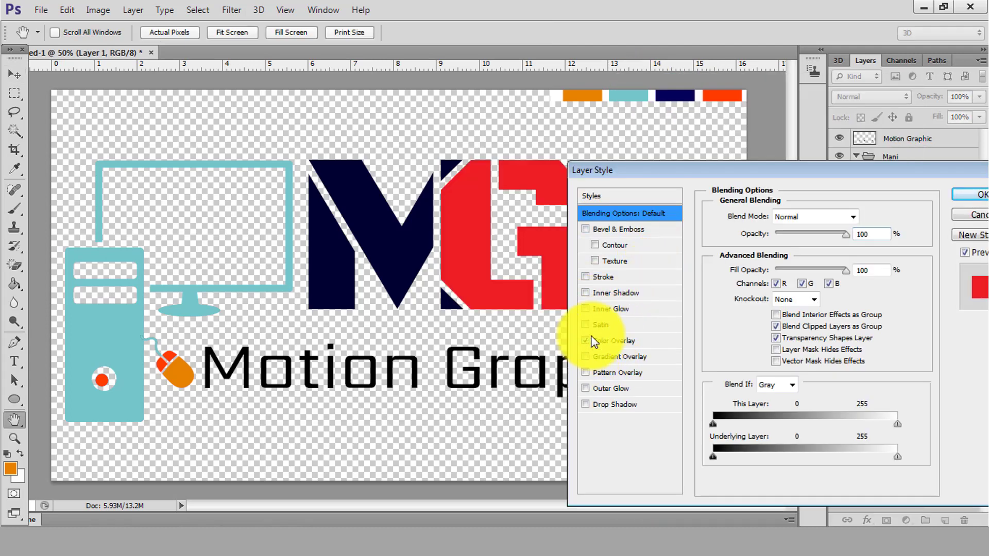
click(970, 195)
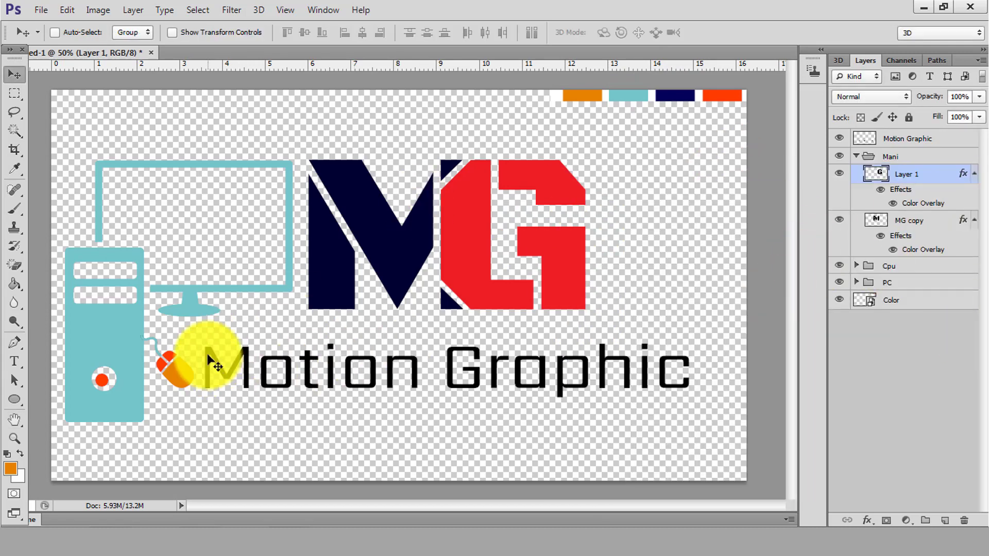
Give the Motion Graphic text an orange Color Overlay sampled from the orange swatch
right_click(906, 138)
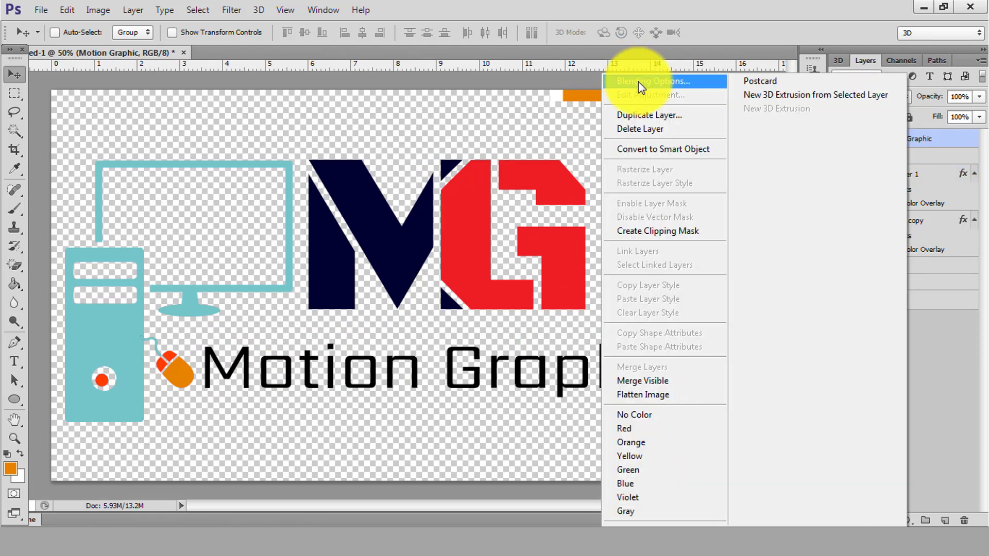
click(638, 81)
click(586, 341)
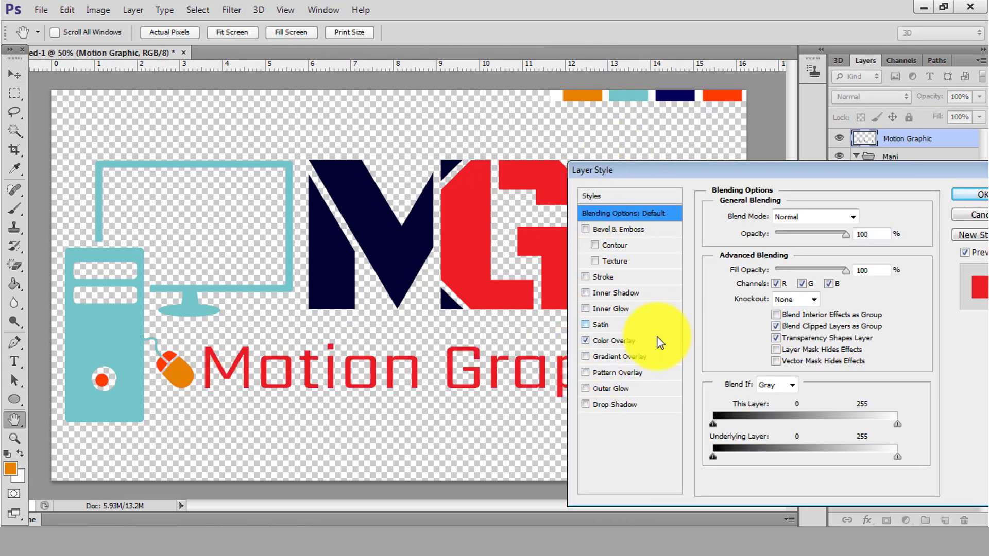
click(619, 340)
click(866, 217)
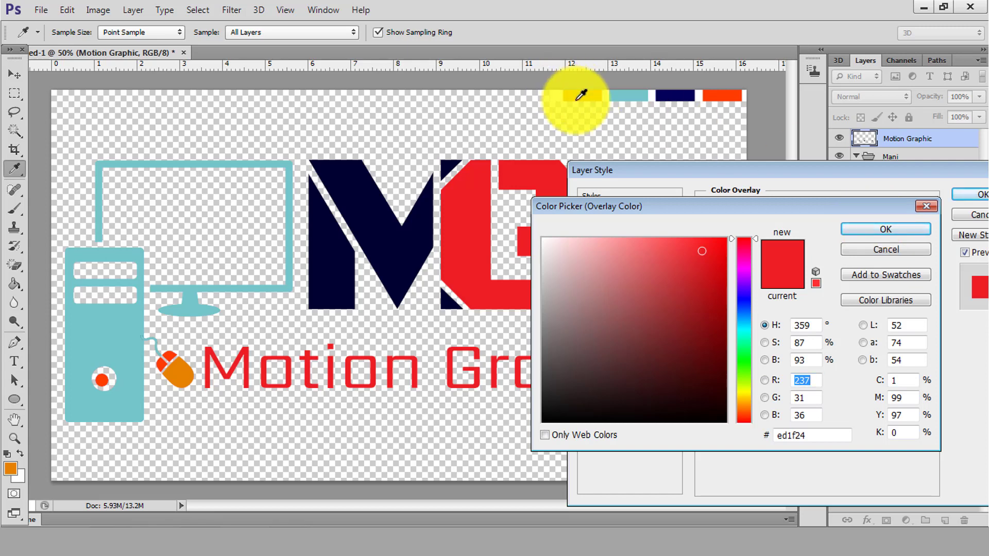
click(583, 98)
click(894, 234)
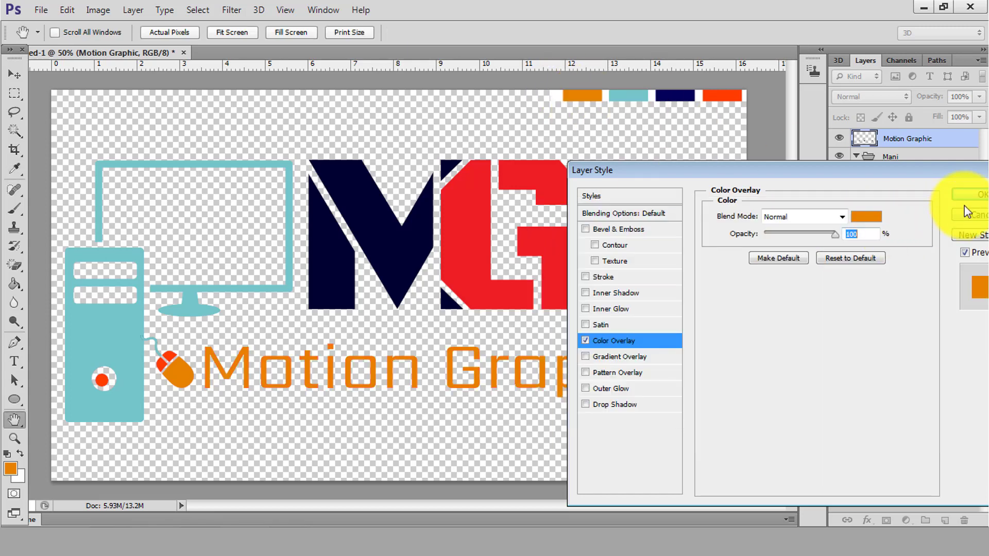
click(969, 198)
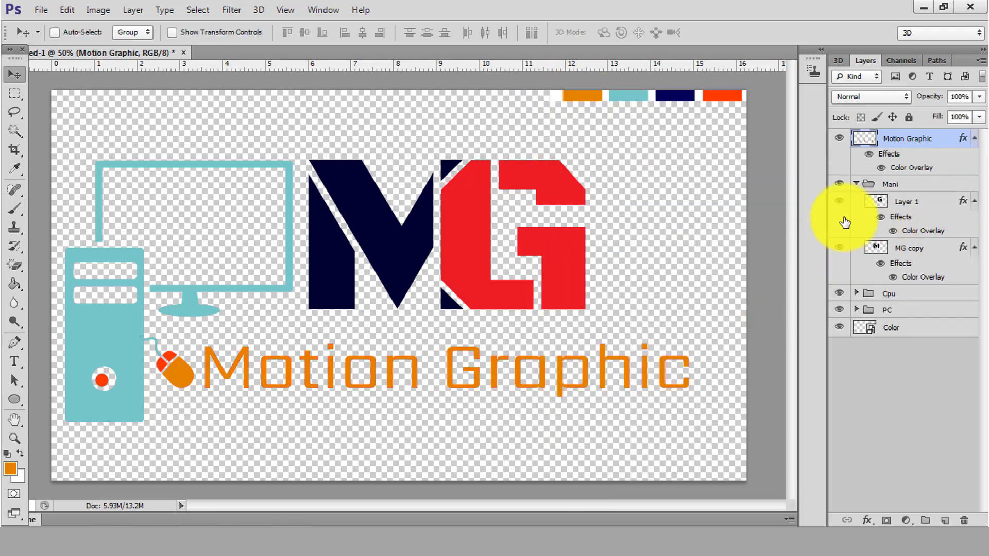
Rename the Mani group to Main and put the text layer into its own group
click(856, 184)
click(889, 185)
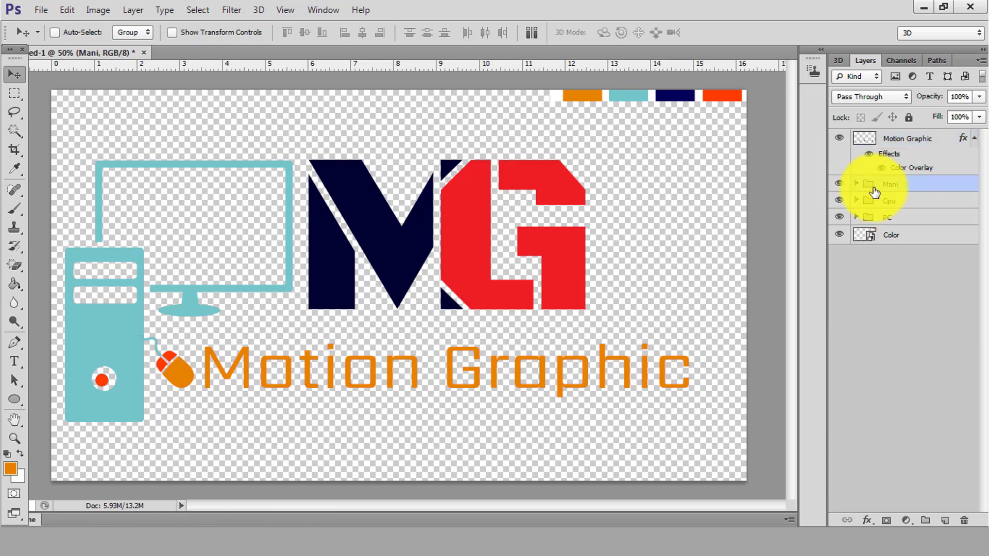
double_click(905, 191)
click(964, 215)
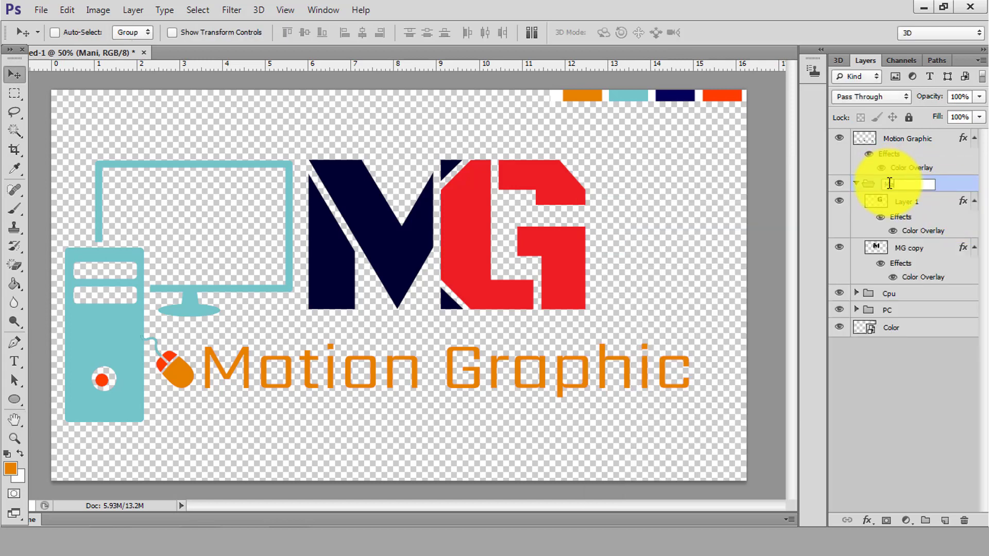
text(Main)
click(857, 184)
click(922, 138)
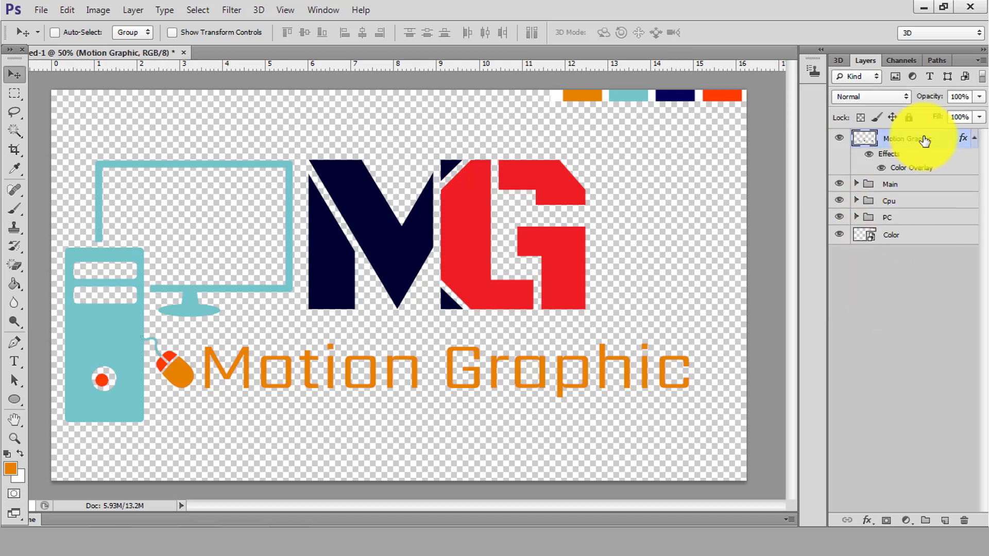
key(ctrl+g)
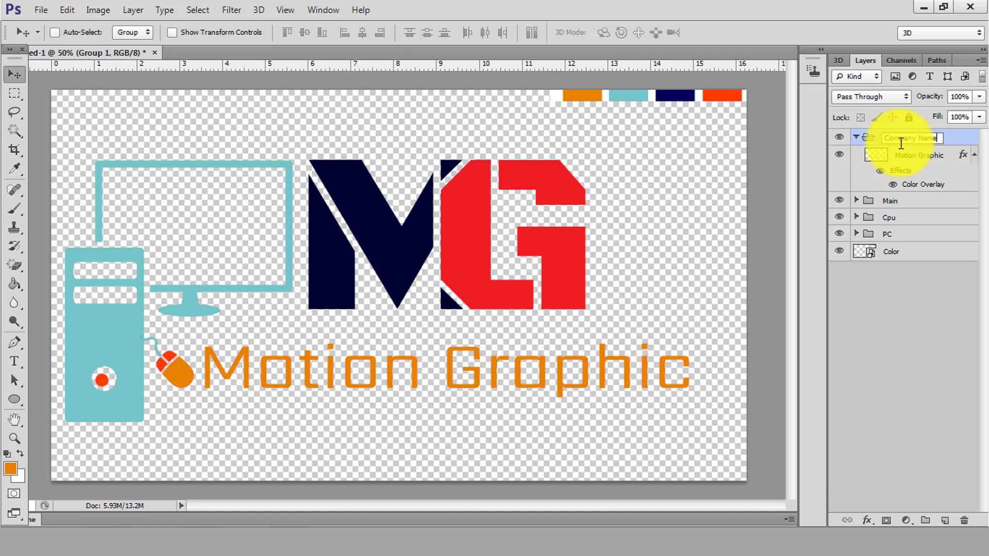
Group the Company Name, Main, Cpu and PC groups into Group 1
click(856, 281)
click(856, 138)
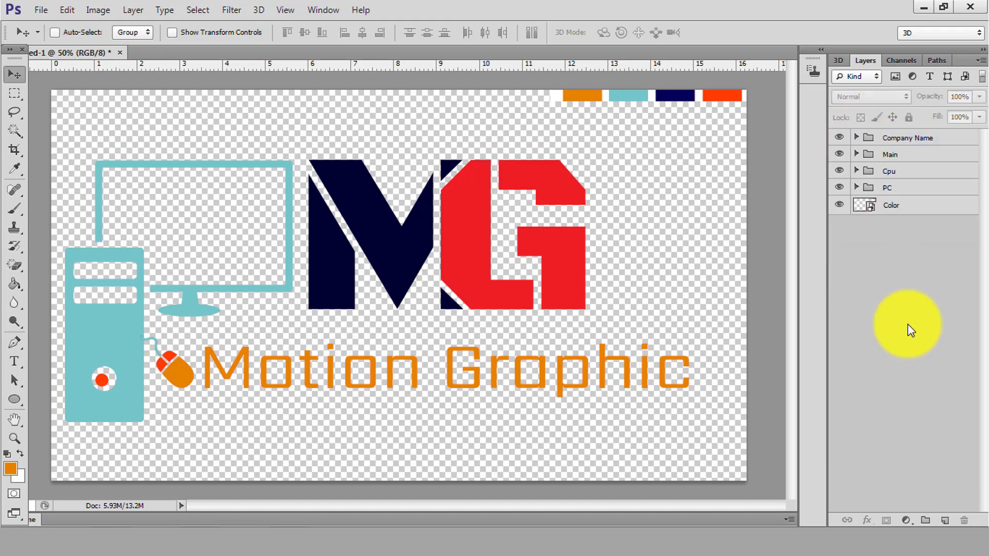
click(889, 187)
shift+click(890, 155)
drag(891, 165, 896, 141)
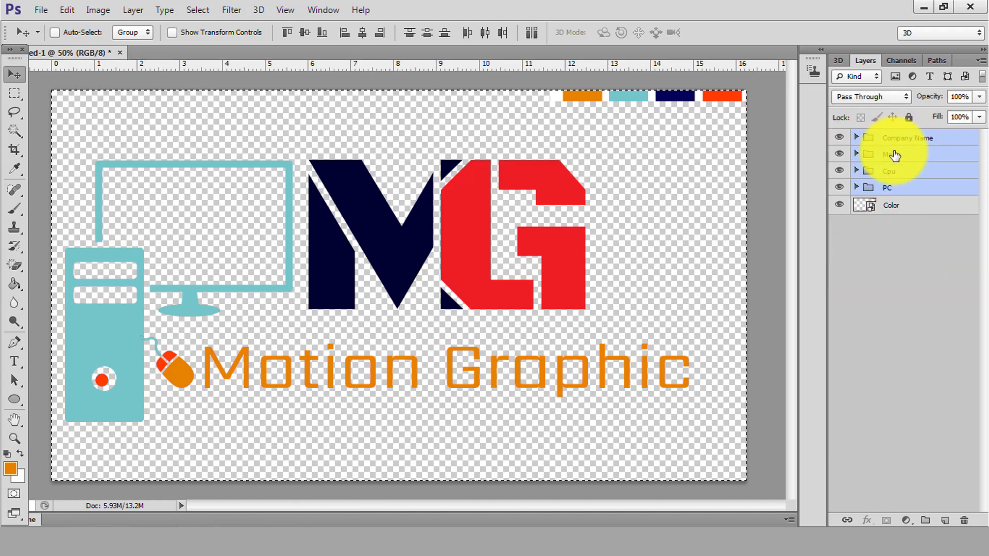
right_click(892, 150)
click(905, 219)
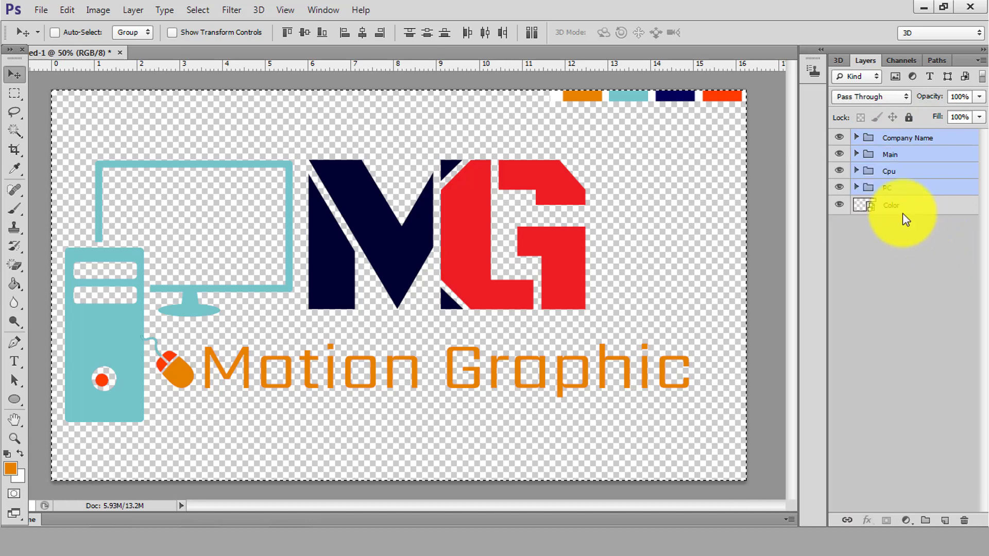
key(ctrl+g)
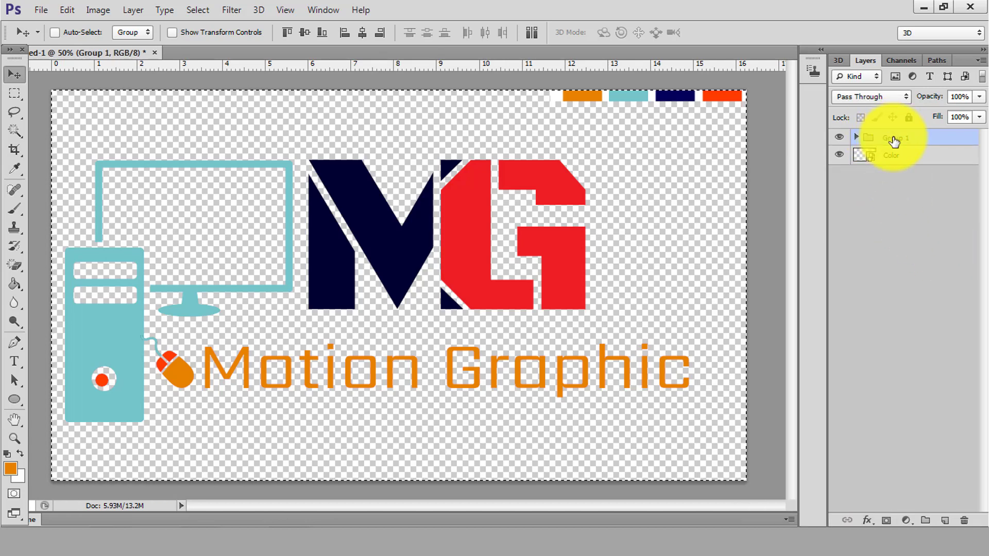
Centre Group 1 vertically and horizontally on the canvas, then deselect it
click(305, 32)
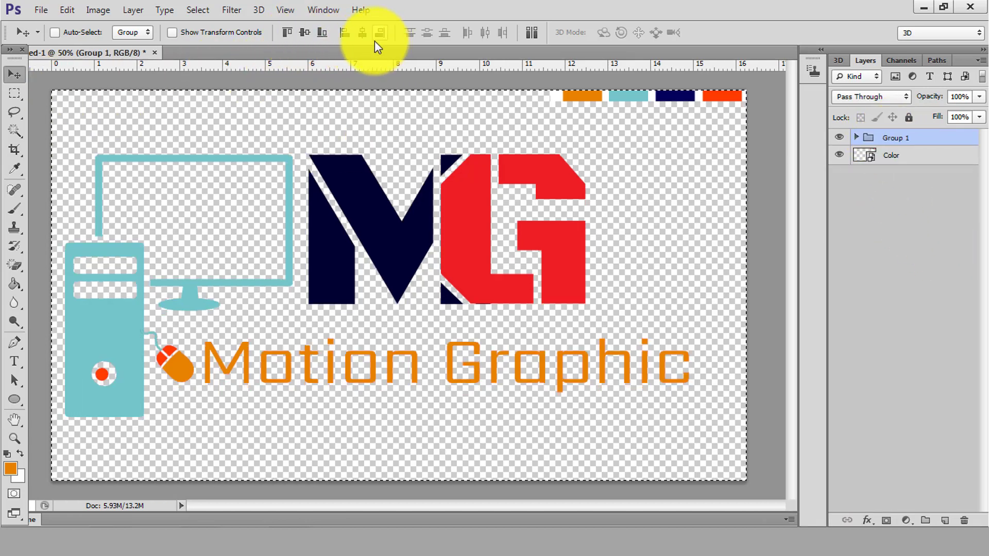
click(362, 33)
click(844, 242)
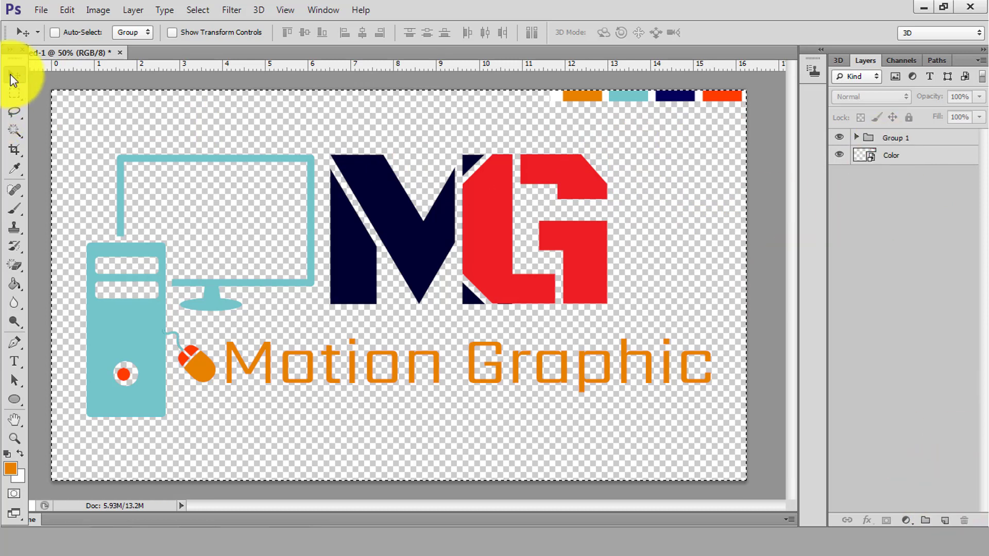
Clear the selection and add a new empty Layer 2 beneath the logo group
key(ctrl+d)
click(944, 521)
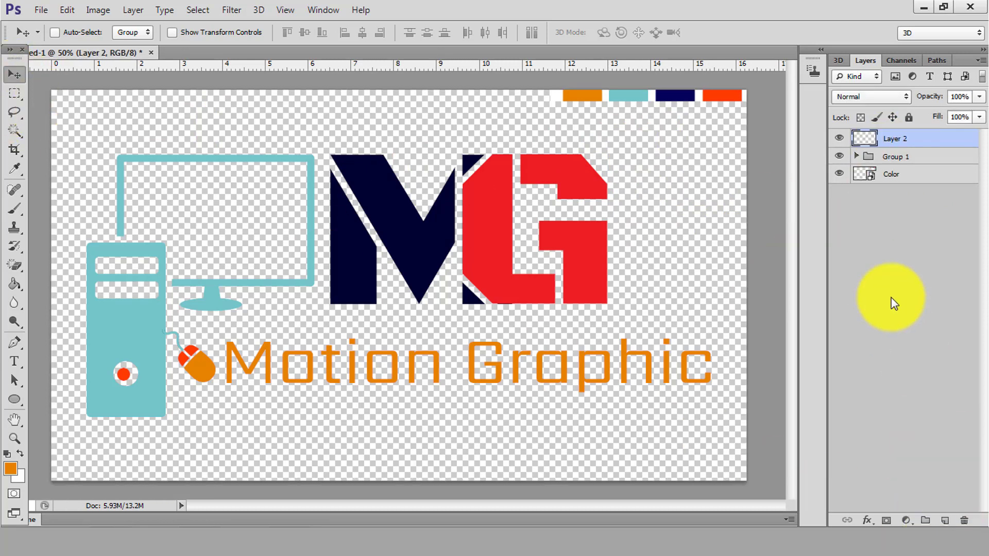
drag(909, 137, 917, 200)
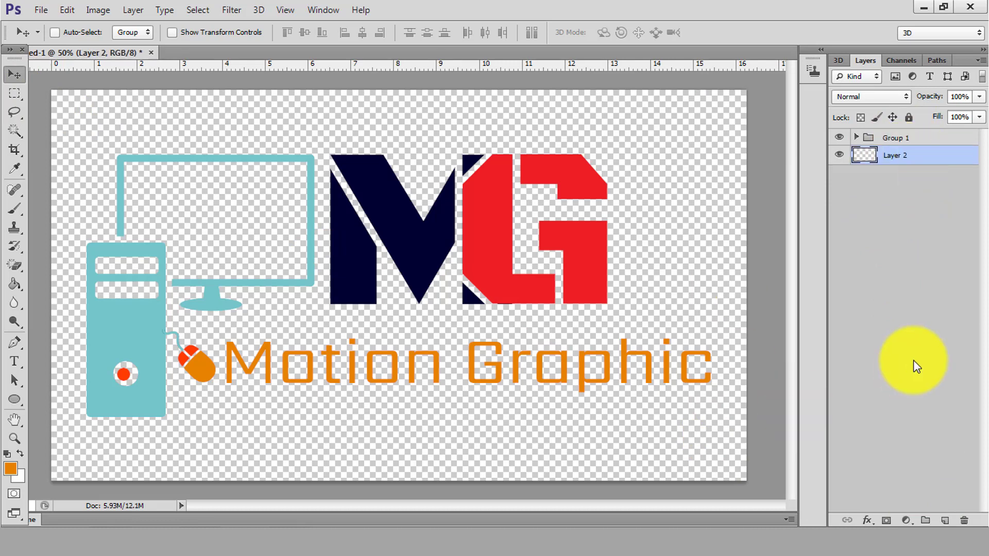
Scale Group 1 down to about 72% with Free Transform
key(p)
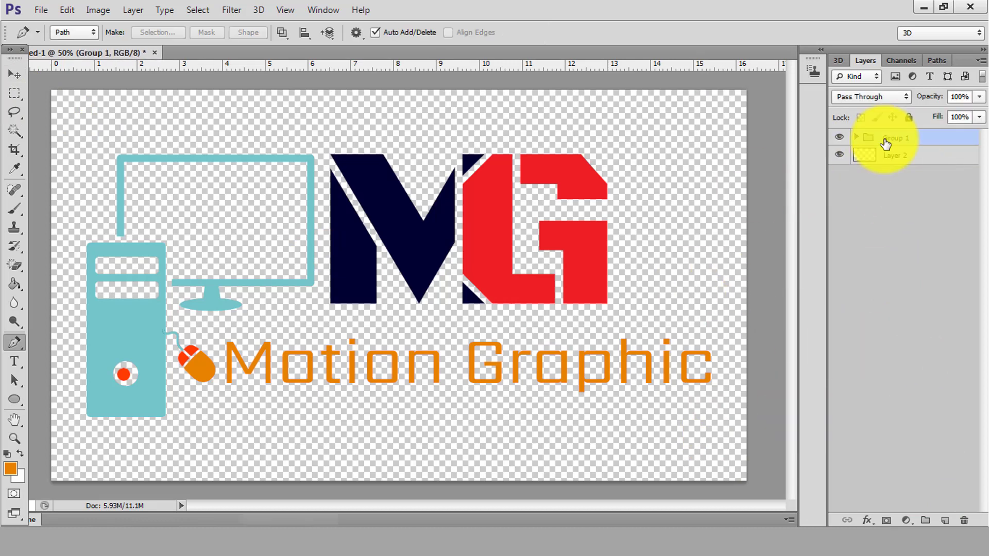
key(ctrl+t)
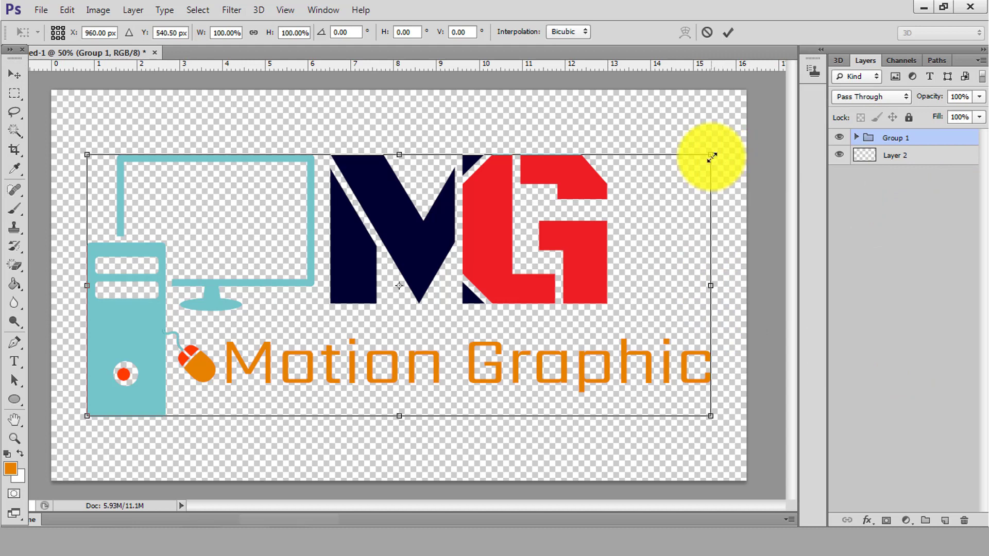
mouse_move(712, 157)
mouse_down()
mouse_move(607, 194)
mouse_move(622, 188)
mouse_up()
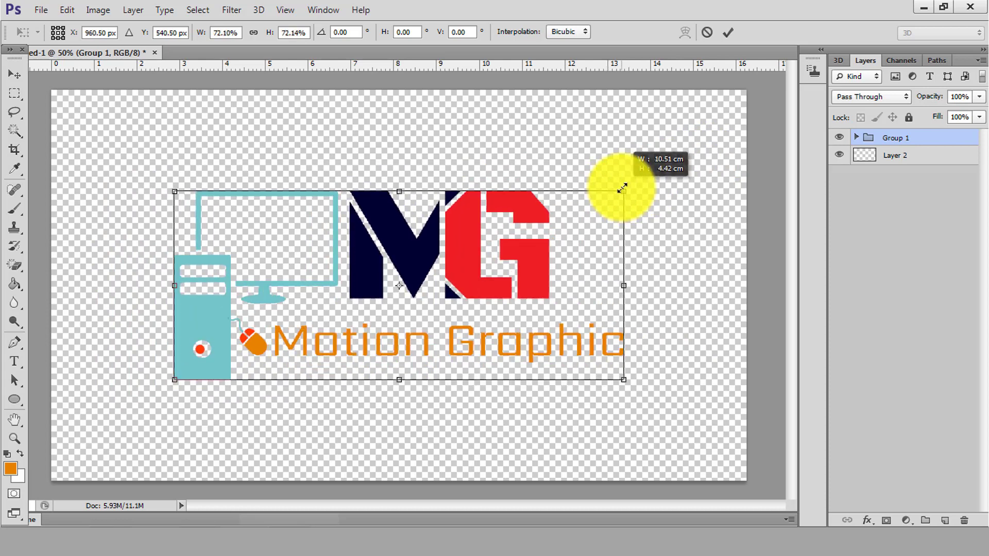
click(733, 30)
Select Layer 2 and set the foreground colour to white #ffffff
click(905, 155)
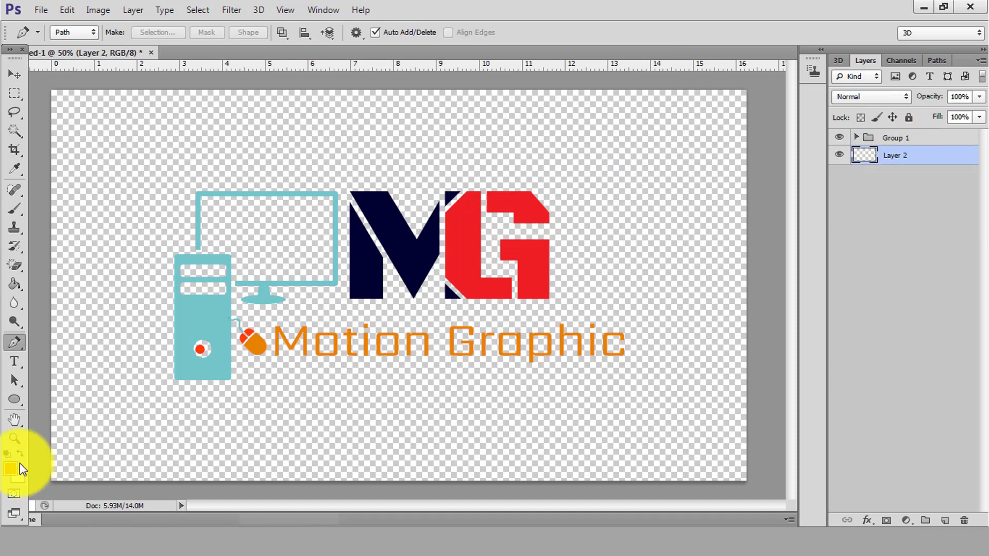
click(11, 470)
drag(625, 349, 536, 227)
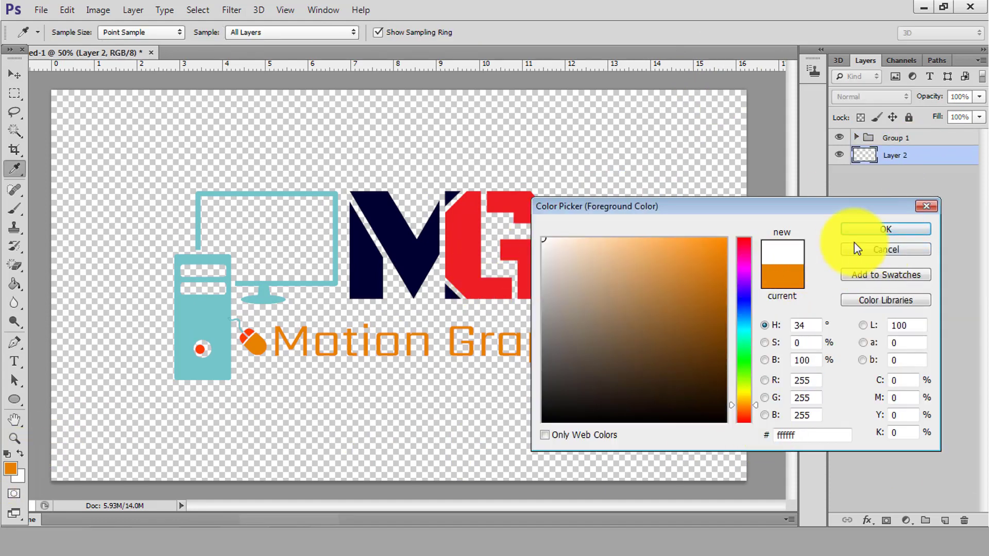
click(886, 230)
Fill Layer 2 with white using the Paint Bucket and open its layer options
click(15, 283)
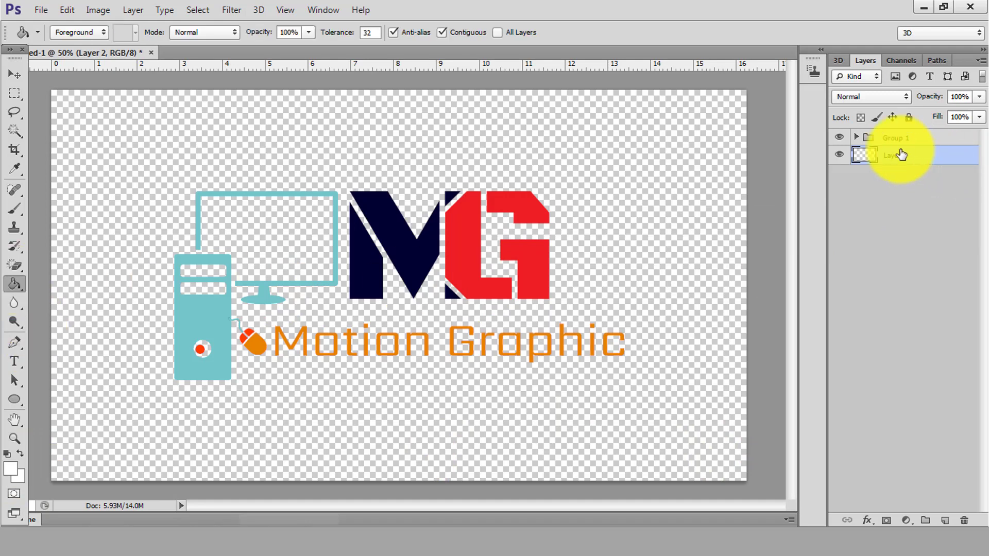
click(111, 264)
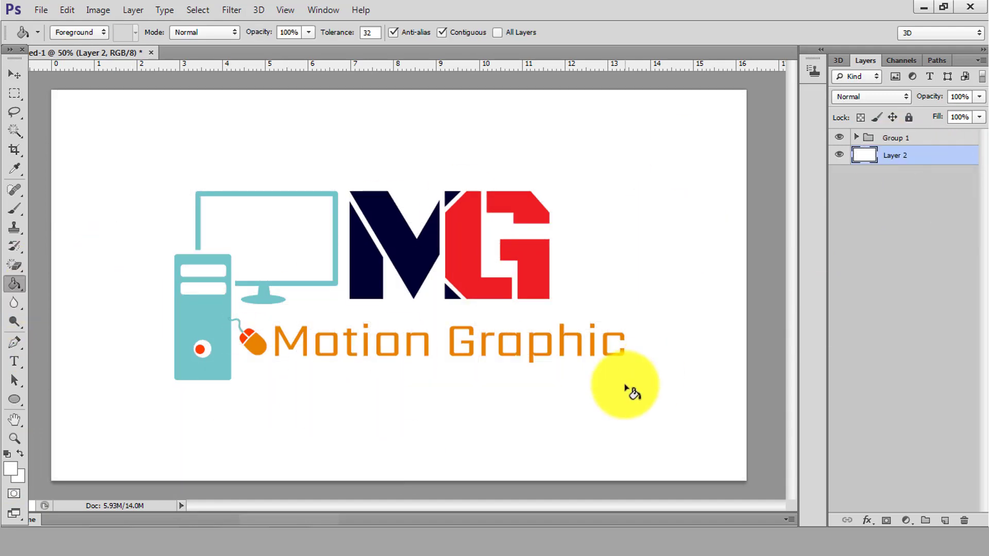
right_click(935, 159)
Add a Gradient Overlay to Layer 2 with Radial style
click(647, 83)
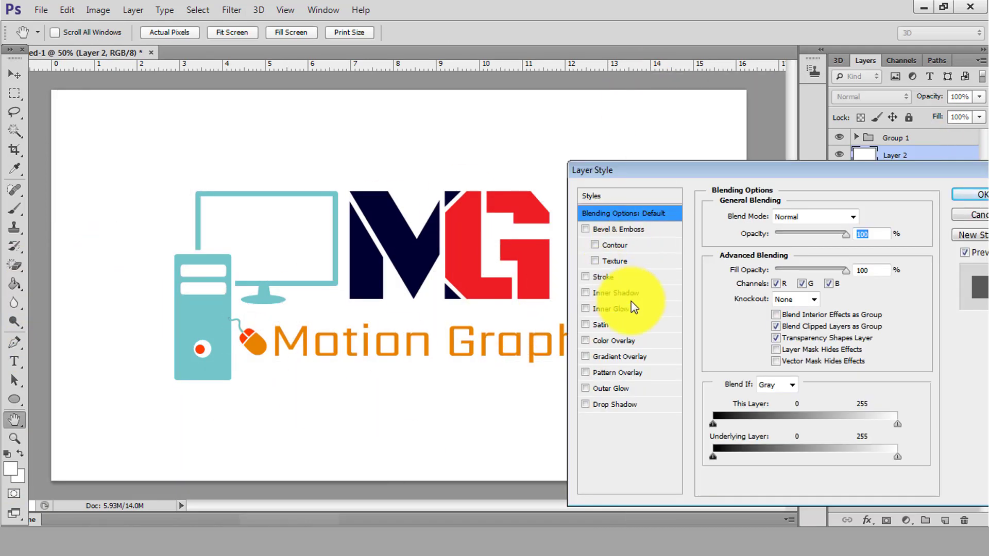
click(617, 355)
click(783, 255)
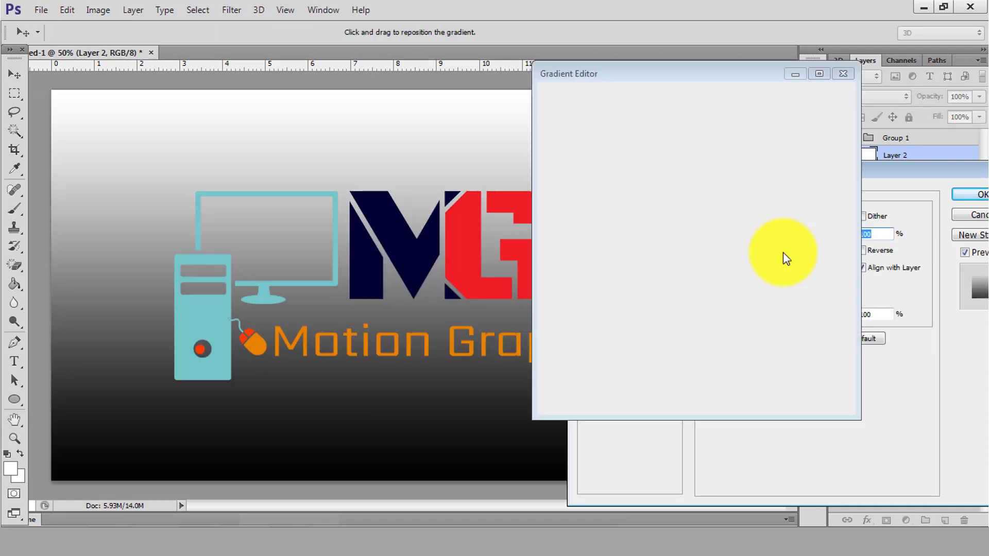
click(821, 102)
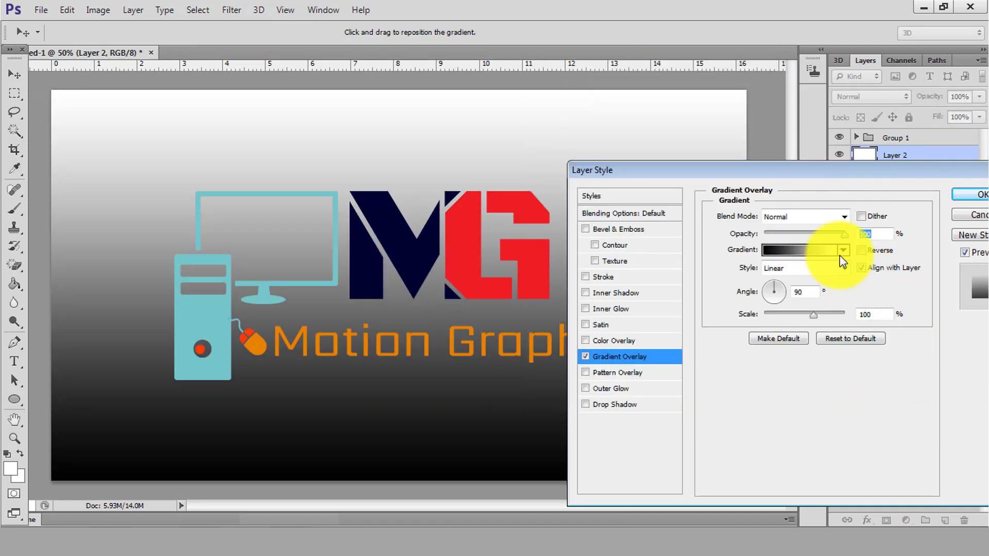
click(843, 250)
click(971, 376)
click(803, 268)
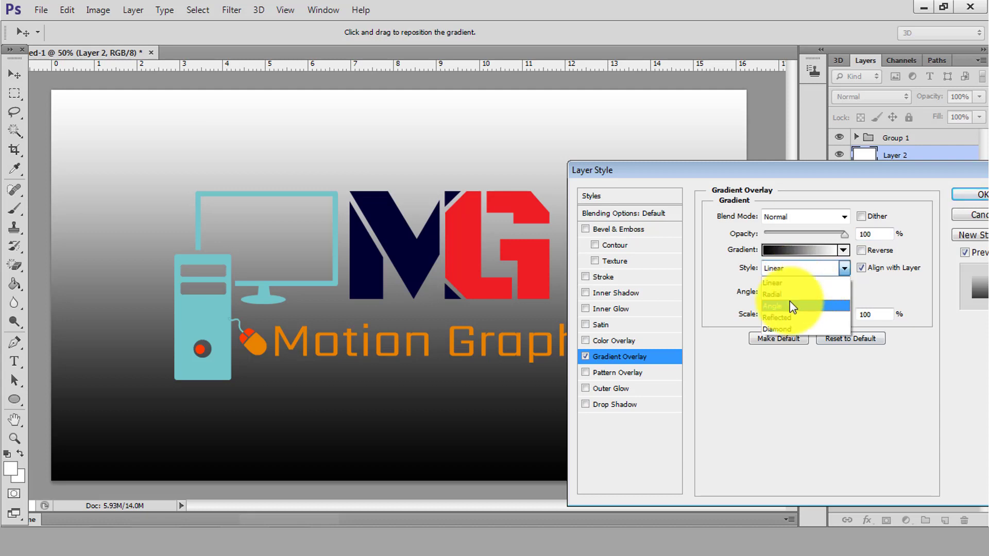
click(790, 286)
click(821, 269)
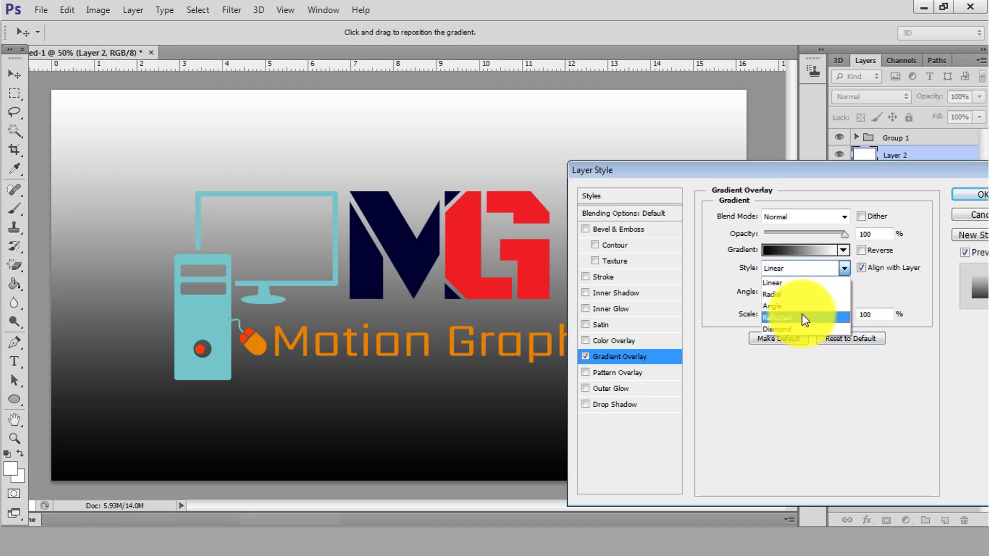
click(786, 294)
Set the gradient's left stop to near-white and its right stop to light grey
click(796, 251)
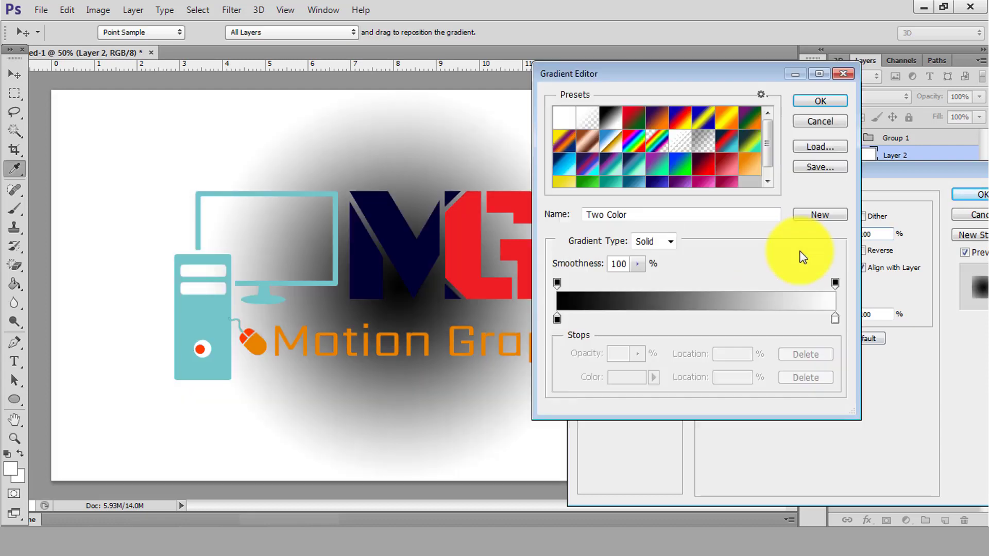
double_click(558, 319)
mouse_move(574, 364)
mouse_down()
mouse_move(541, 237)
mouse_move(544, 247)
mouse_up()
click(879, 236)
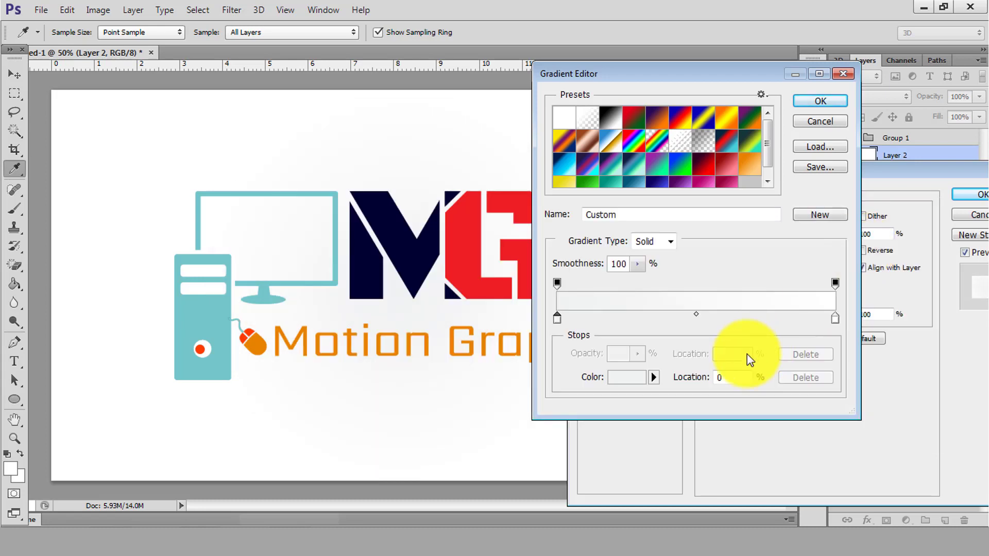
double_click(835, 324)
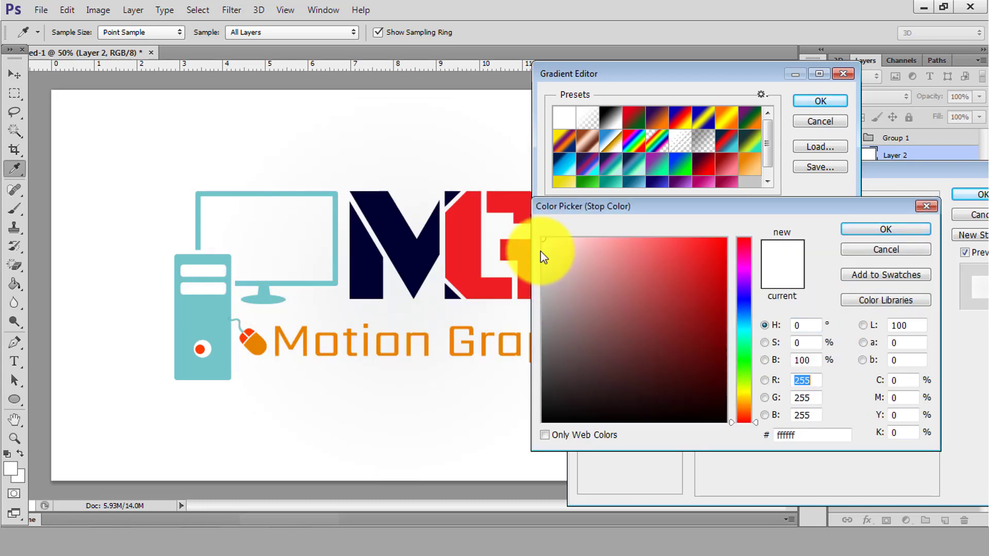
mouse_move(542, 255)
mouse_down()
mouse_move(542, 268)
mouse_move(542, 256)
mouse_up()
click(879, 234)
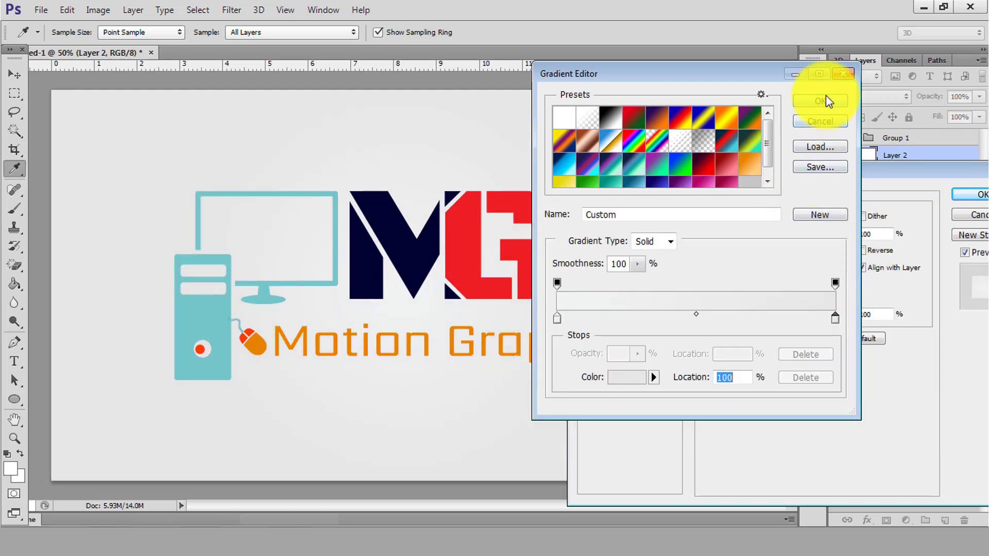
click(798, 102)
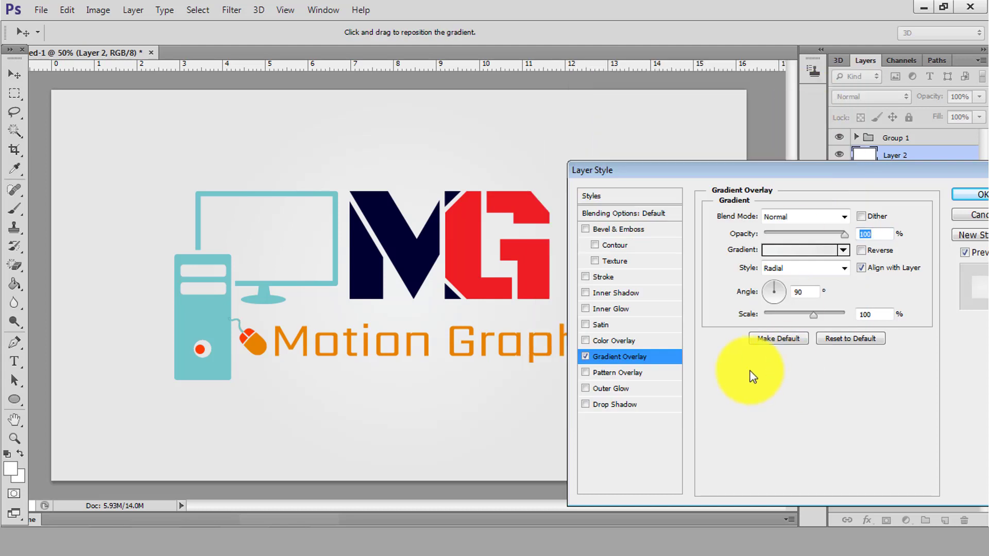
Set gradient scale to 150%, change the right stop to pale cyan eafffe, and apply
drag(812, 317, 847, 313)
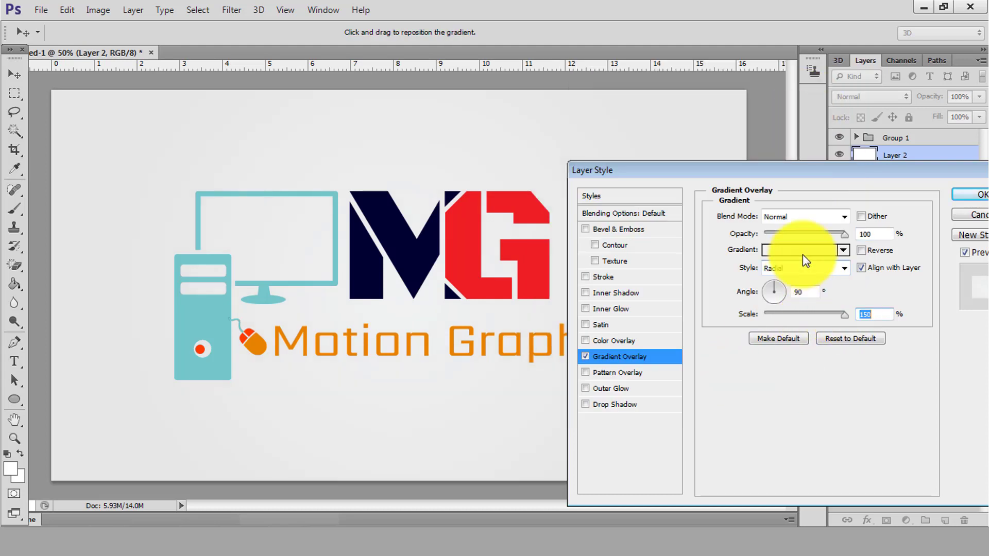
click(801, 250)
click(836, 317)
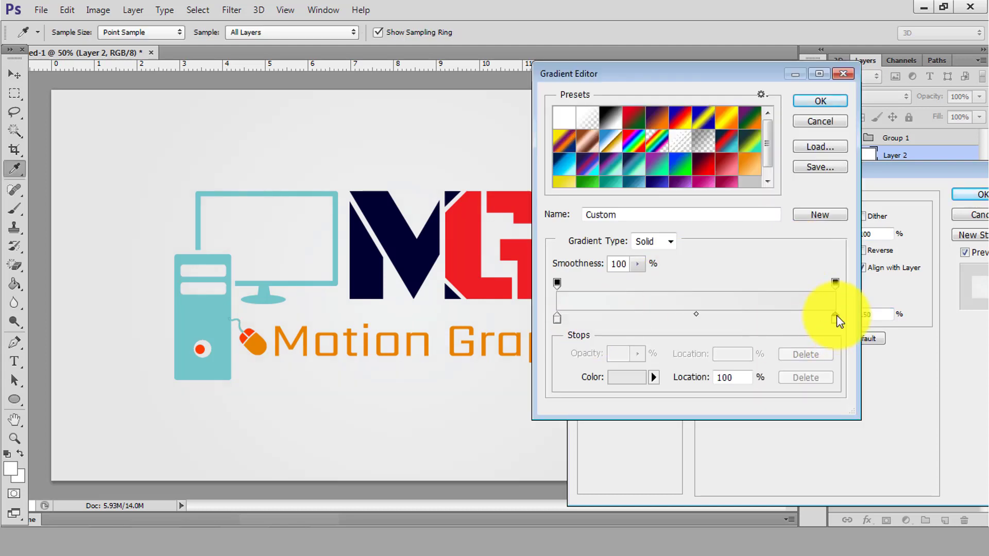
click(626, 377)
click(545, 294)
drag(545, 293, 541, 254)
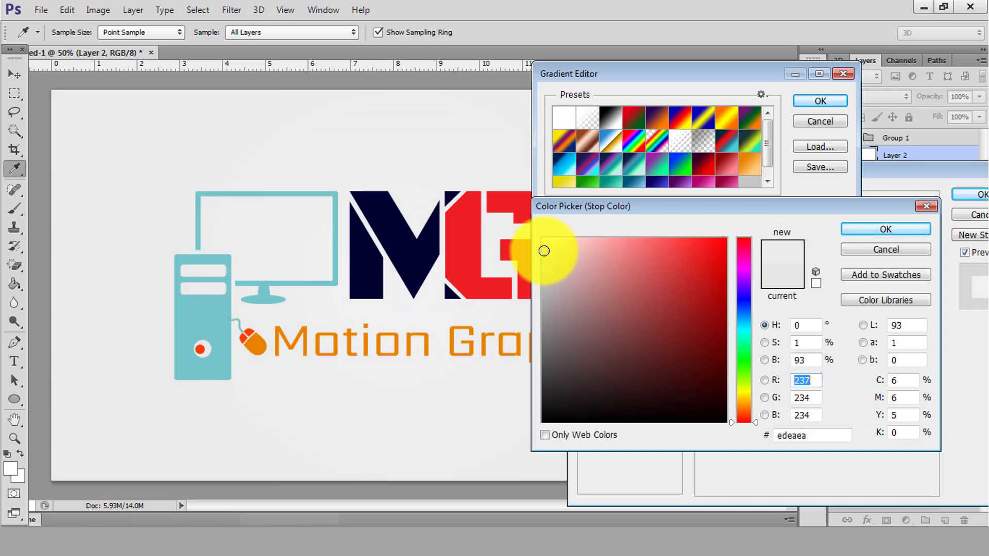
click(744, 331)
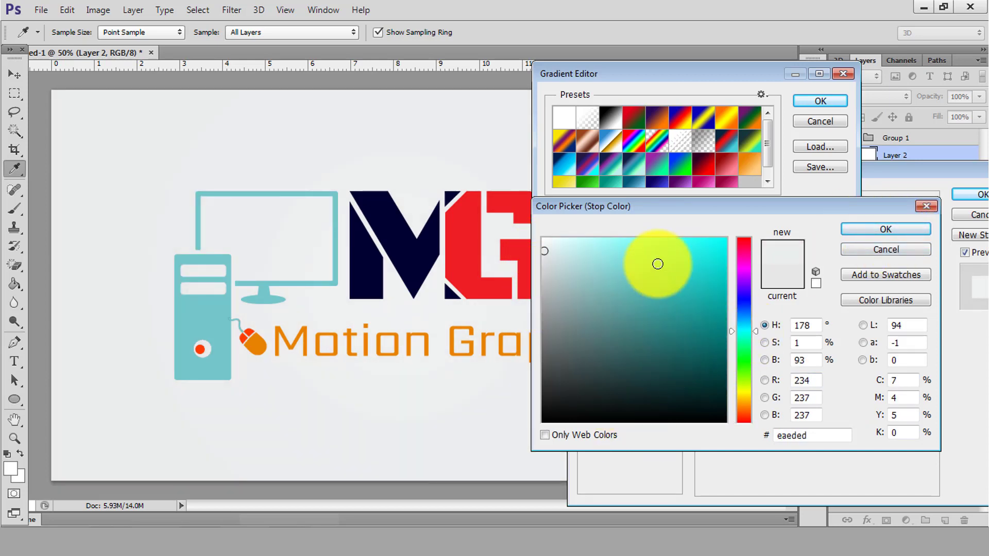
drag(658, 264, 557, 231)
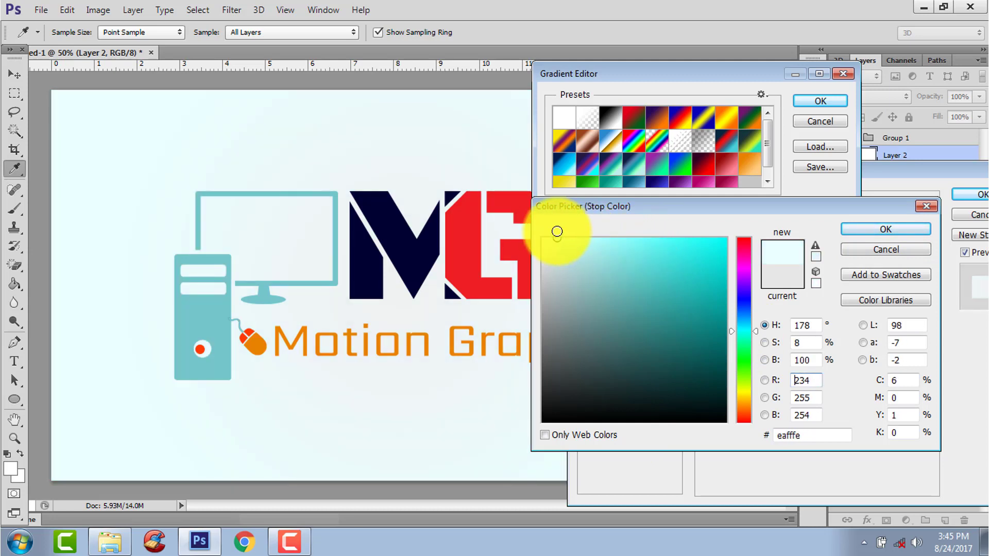
click(885, 229)
click(820, 101)
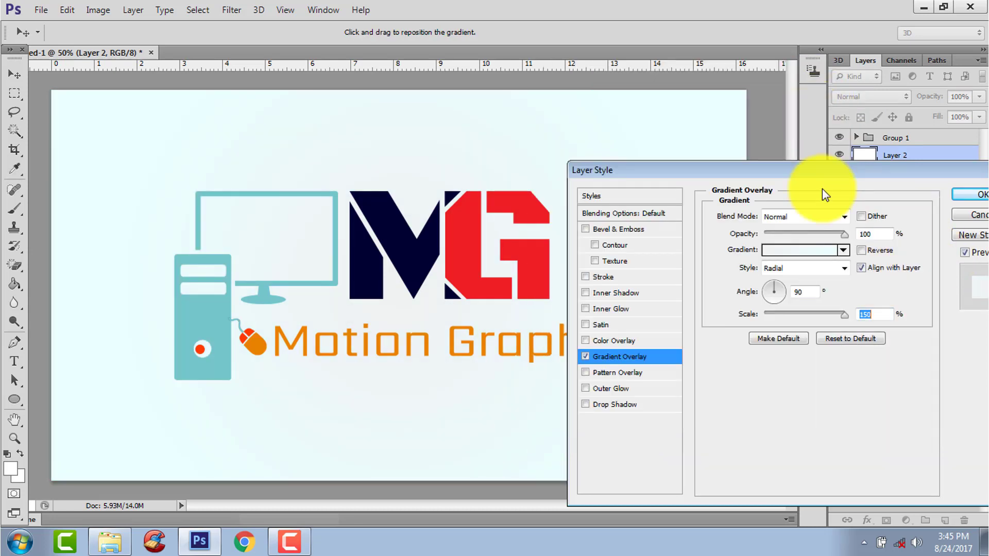
click(976, 201)
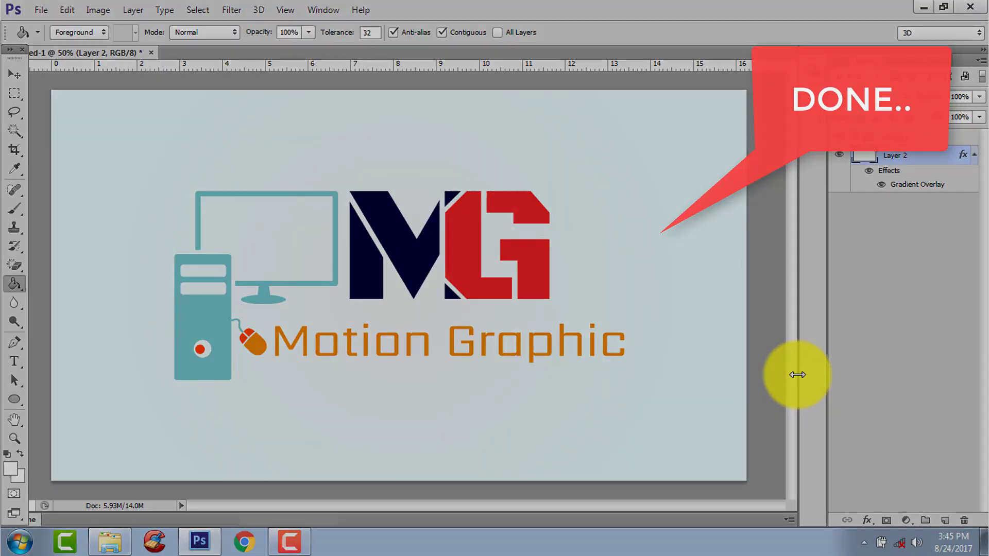